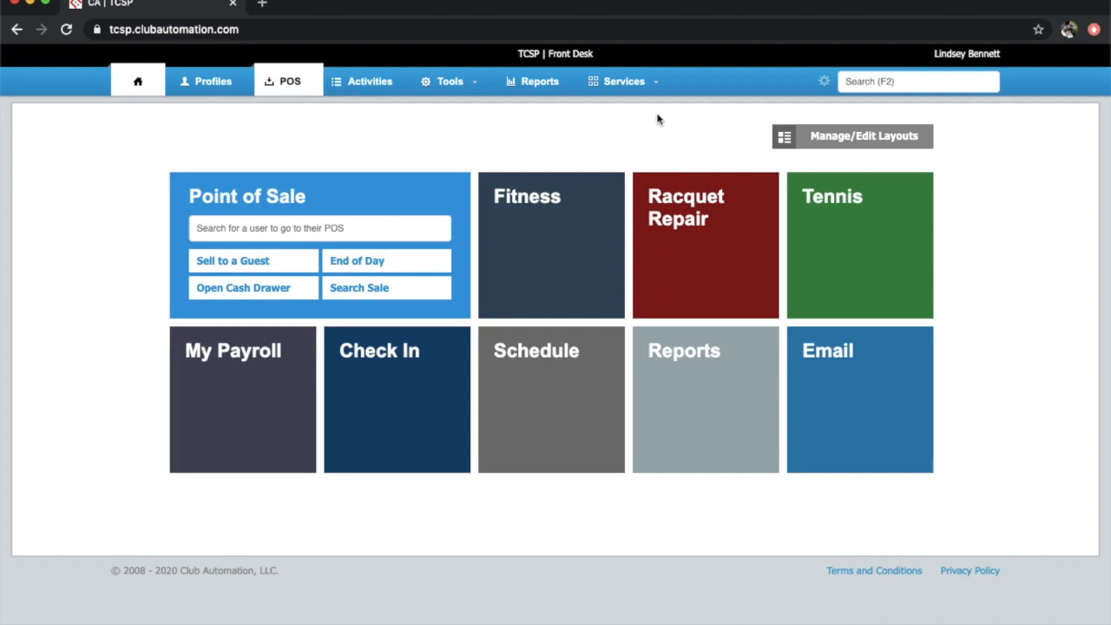
Open the Tennis court sheets page from the Services menu
{"action": "left_click", "coordinate": [651, 81]}
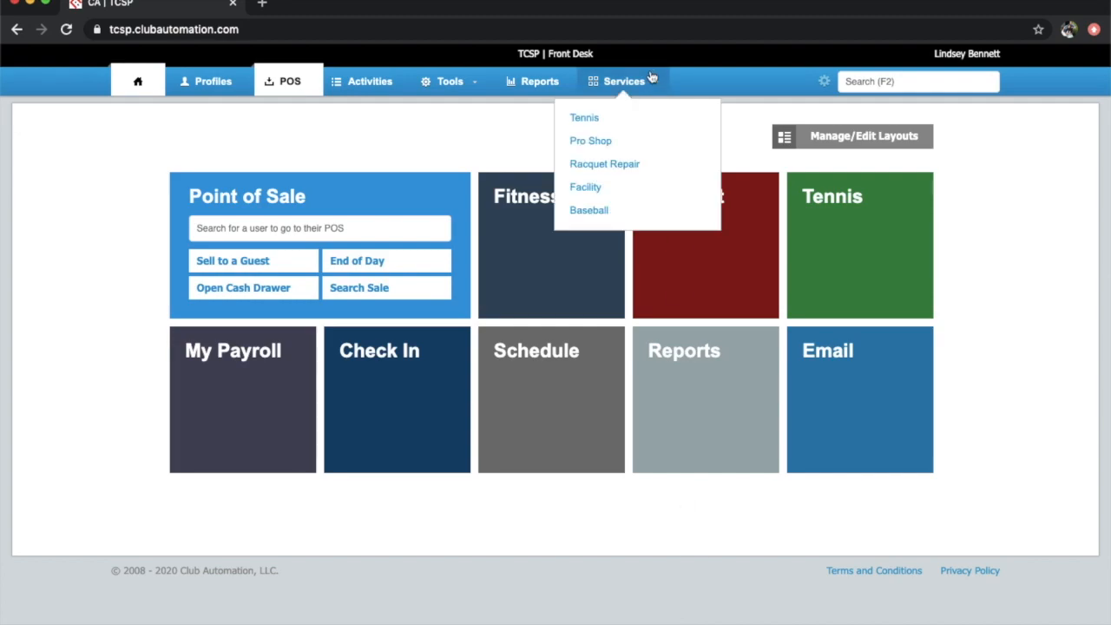
{"action": "left_click", "coordinate": [590, 118]}
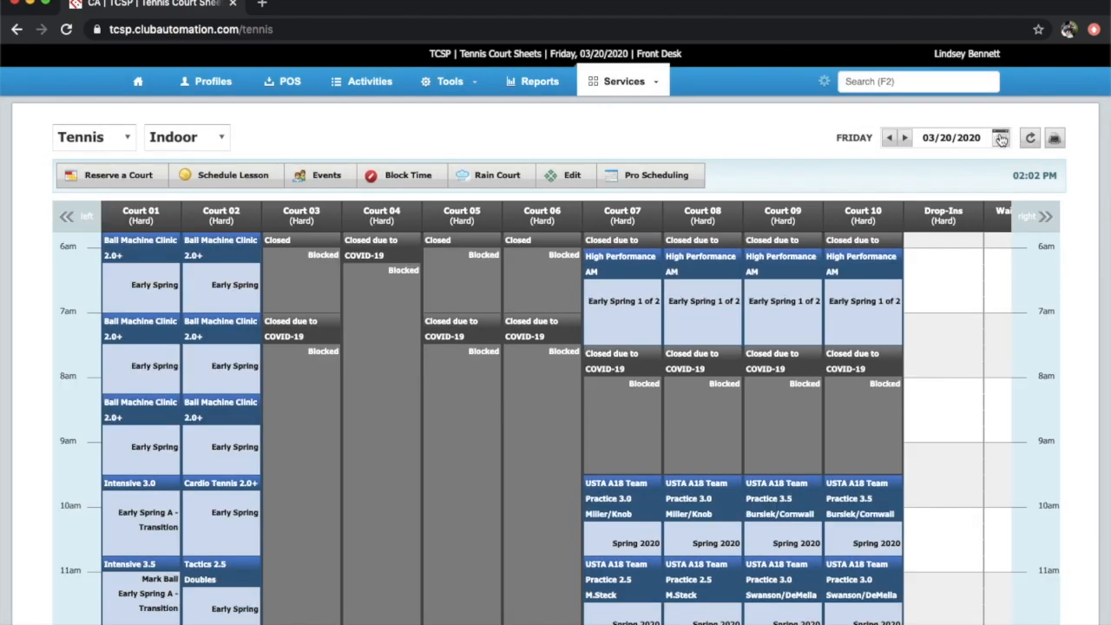
Show the Indoor tennis court sheet for Wednesday 04/01/2020
{"action": "left_click", "coordinate": [1000, 138]}
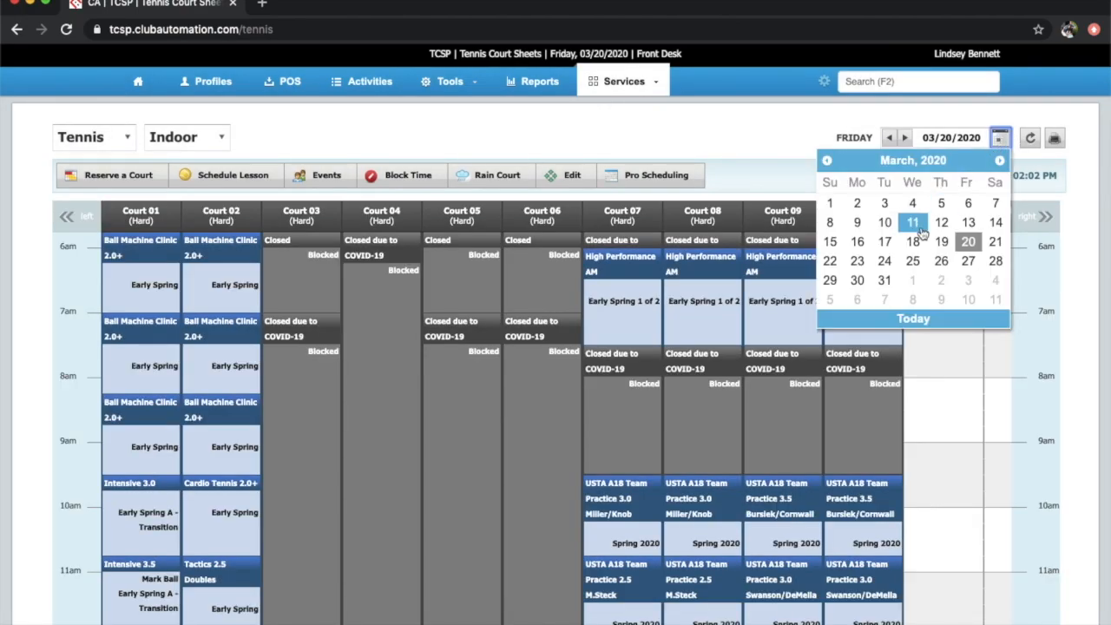
{"action": "left_click", "coordinate": [913, 280]}
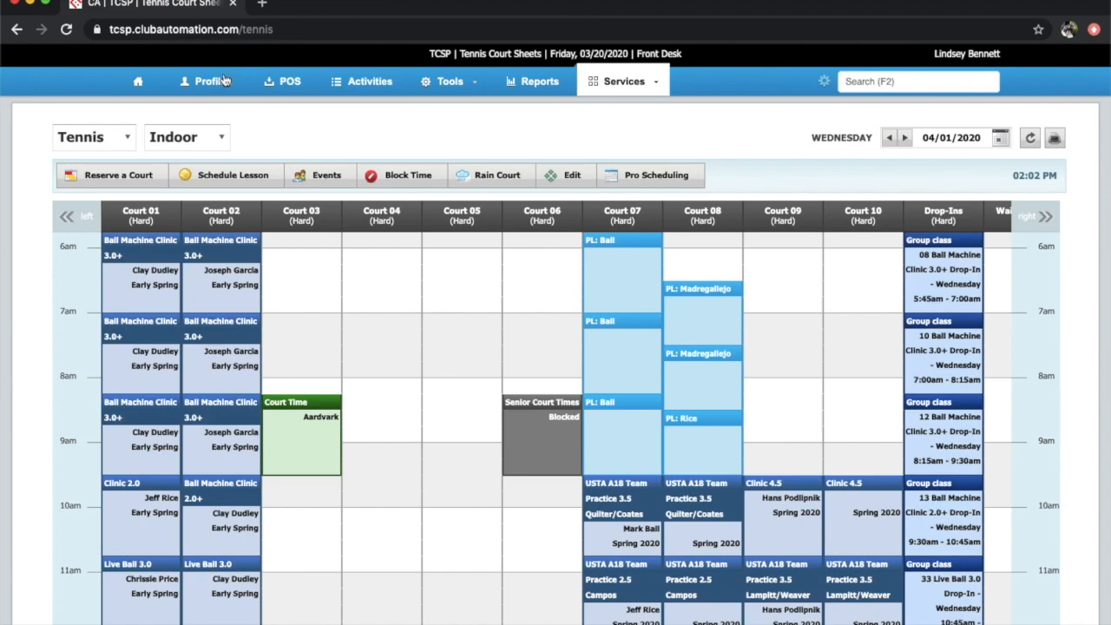
{"action": "left_click", "coordinate": [129, 139]}
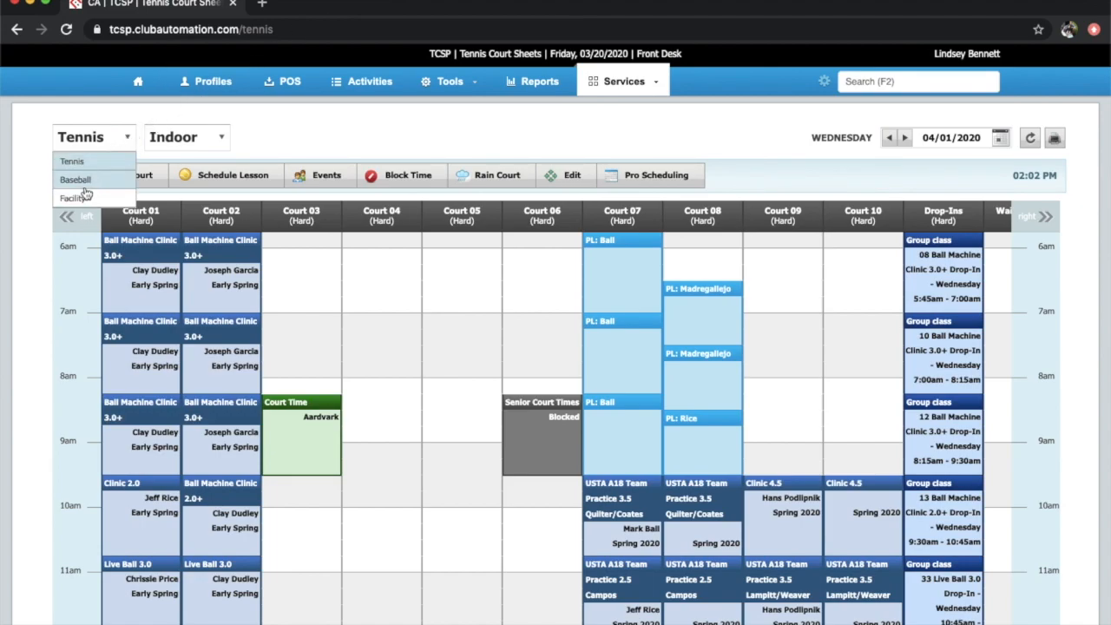
{"action": "left_click", "coordinate": [193, 145]}
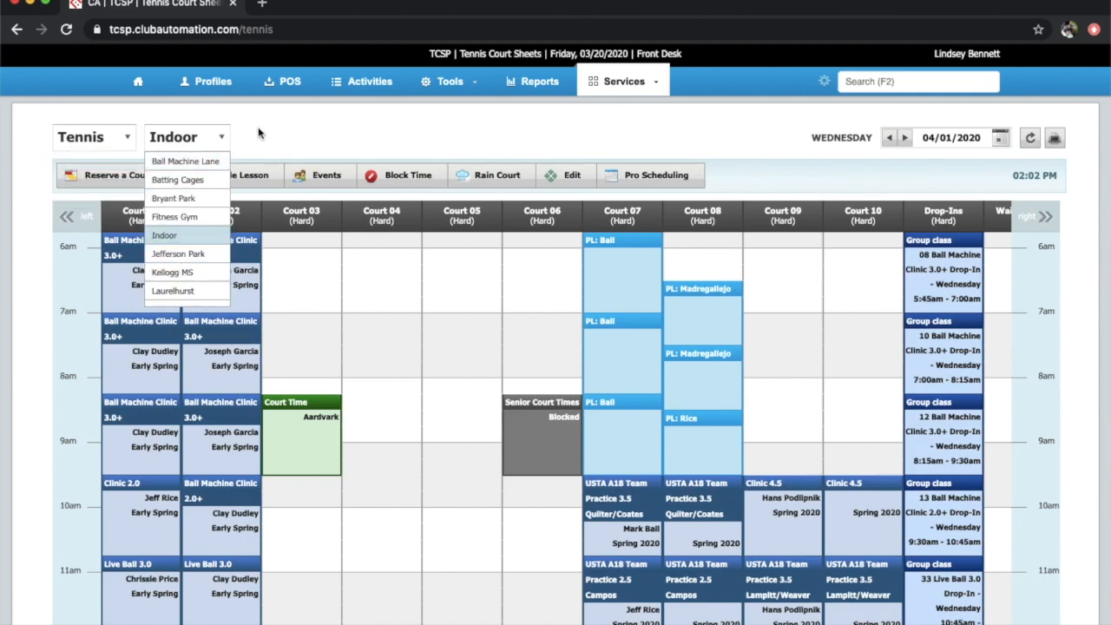
{"action": "left_click", "coordinate": [165, 236]}
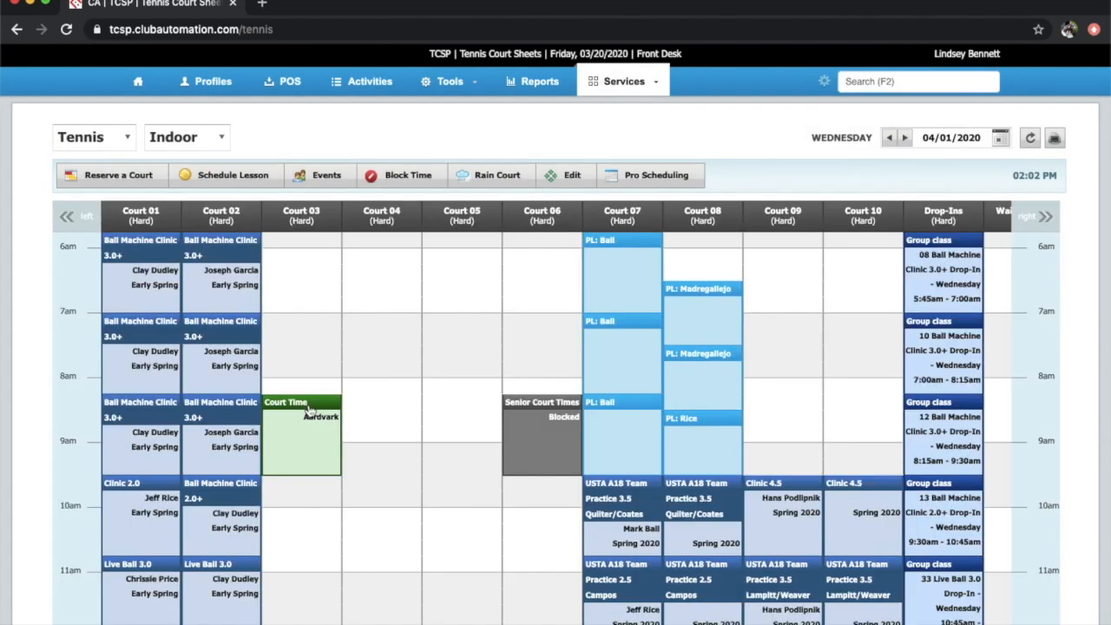
Cancel the 8:15–9:30am Court Time booking on Court 03
{"action": "left_click", "coordinate": [309, 406]}
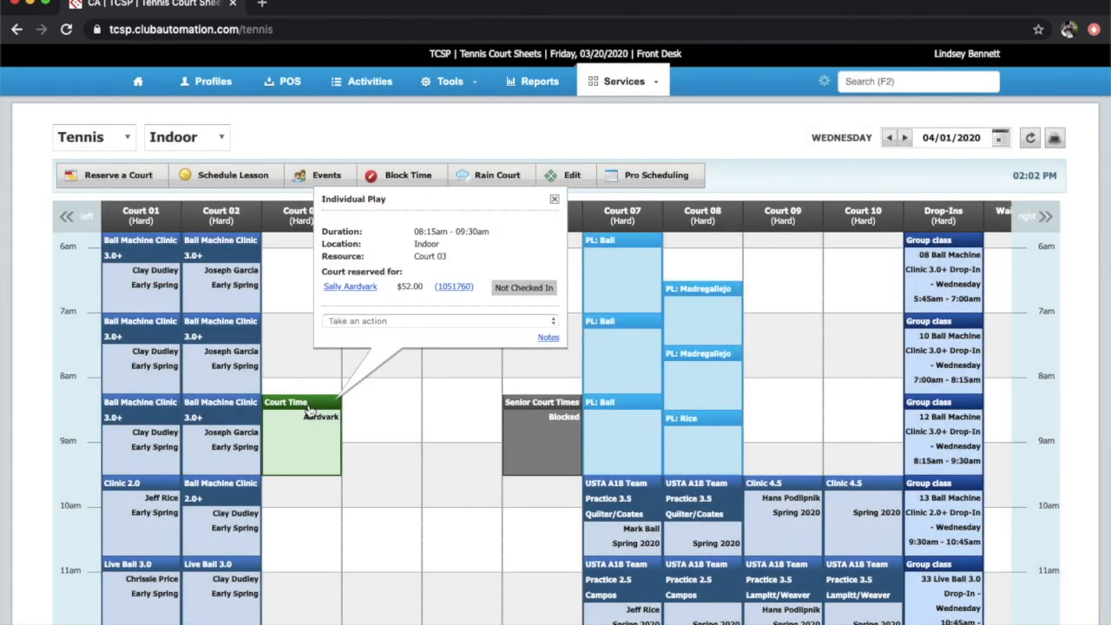
{"action": "left_click", "coordinate": [551, 322]}
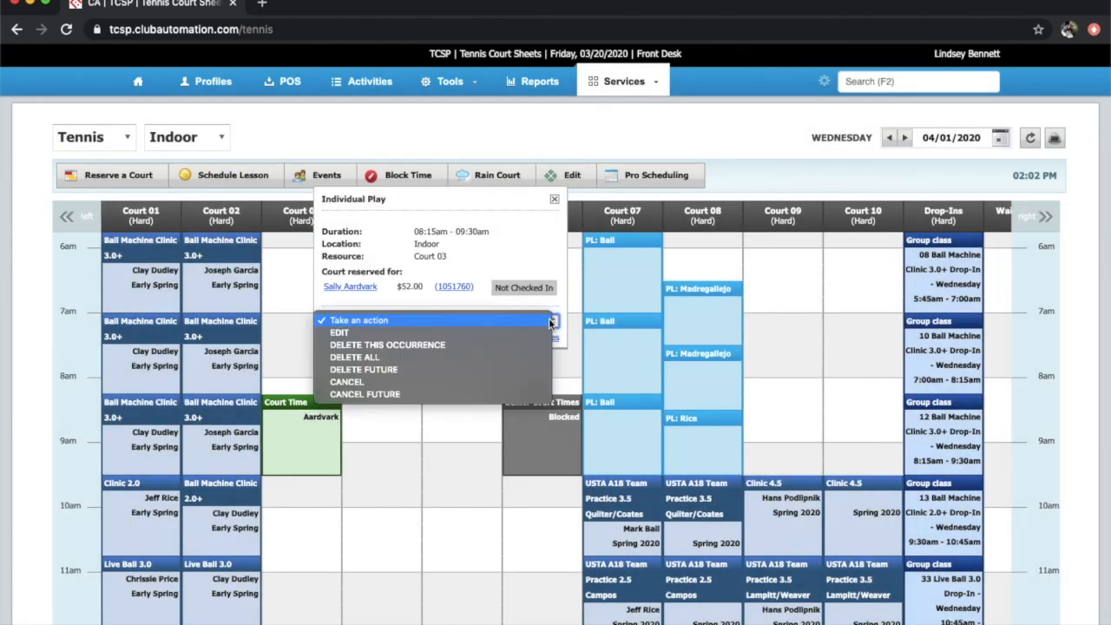
{"action": "left_click", "coordinate": [409, 381]}
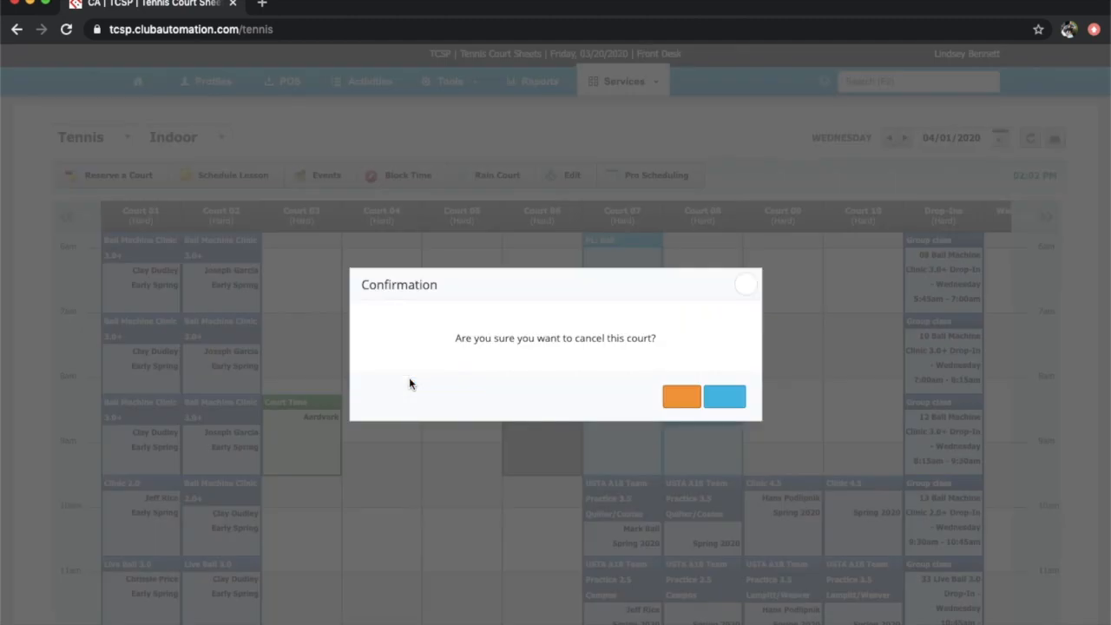
{"action": "left_click", "coordinate": [717, 401]}
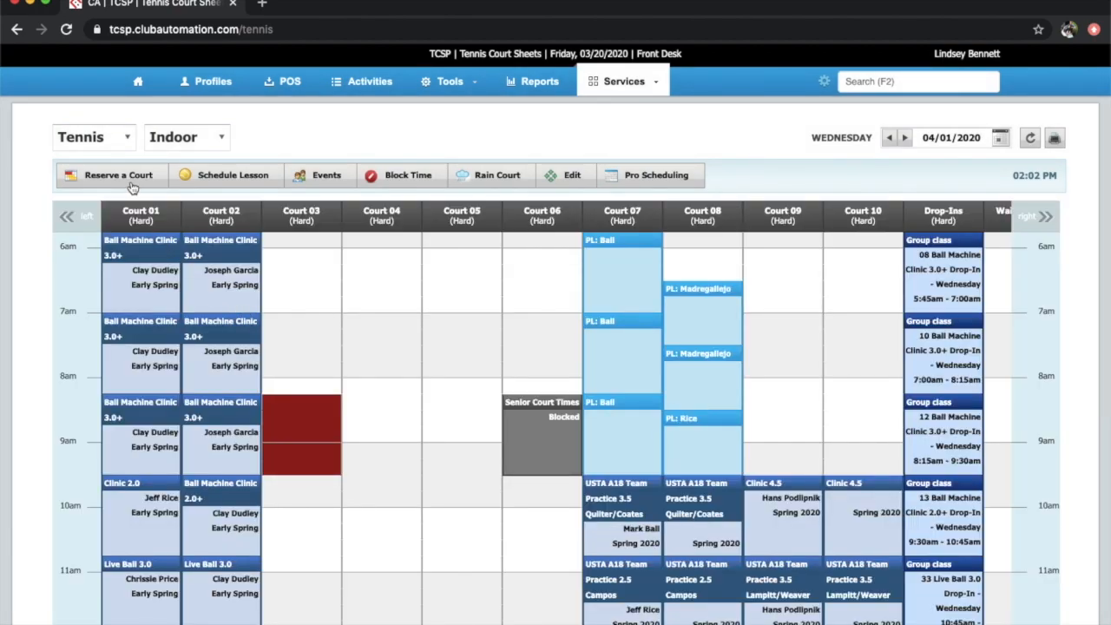
Start a Court 03 reservation for 8:15–9:30am with the member as host
{"action": "left_click", "coordinate": [130, 182]}
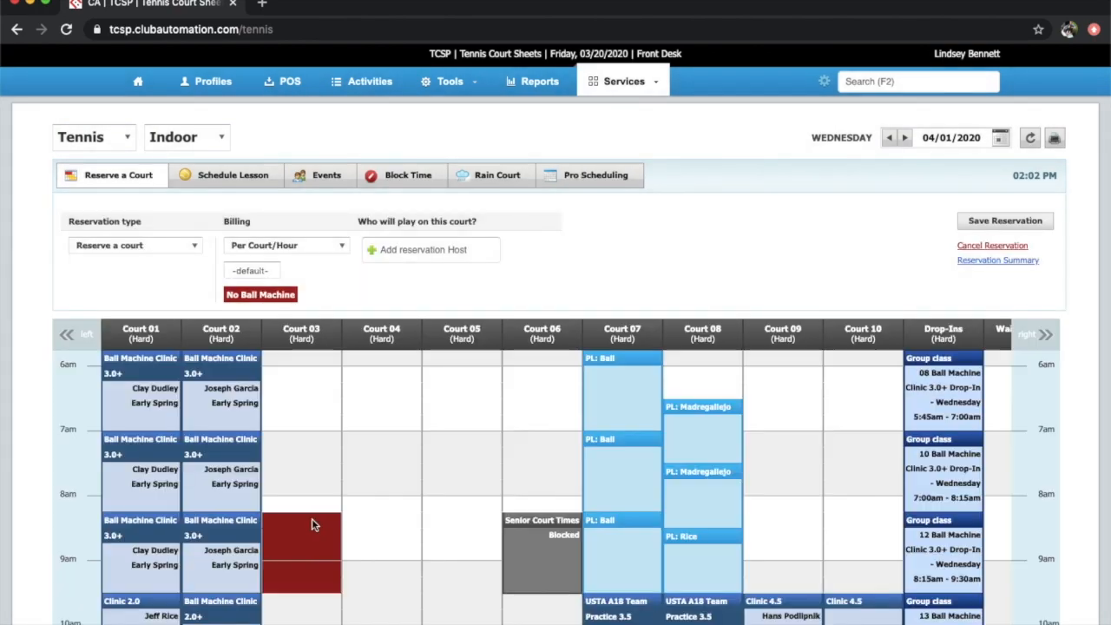
{"action": "left_click_drag", "start_coordinate": [311, 524], "coordinate": [299, 595]}
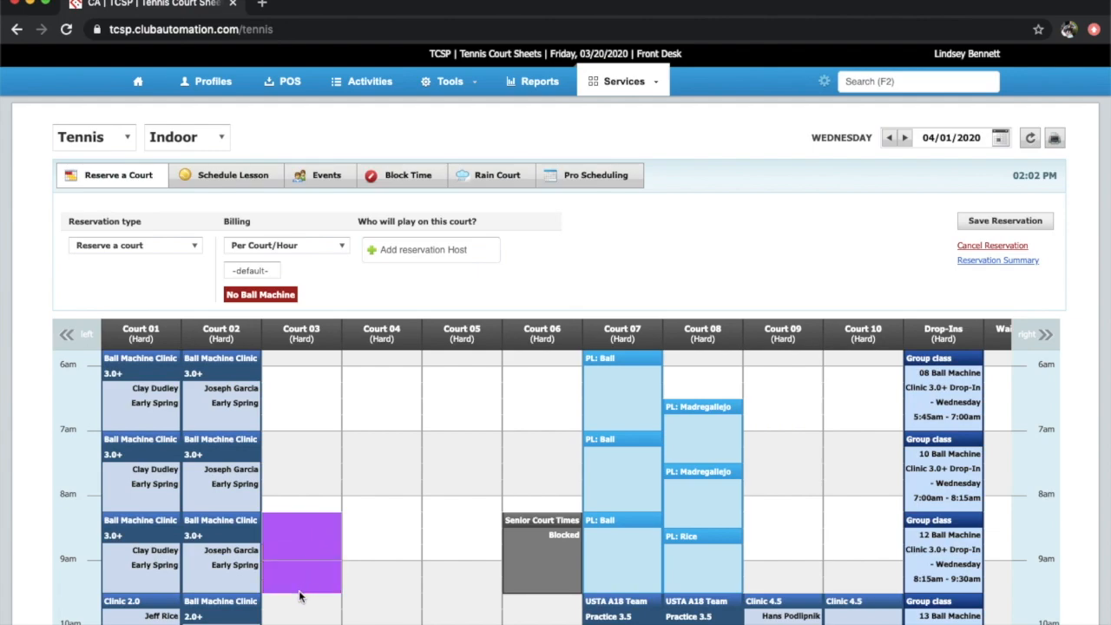
{"action": "left_click", "coordinate": [415, 252]}
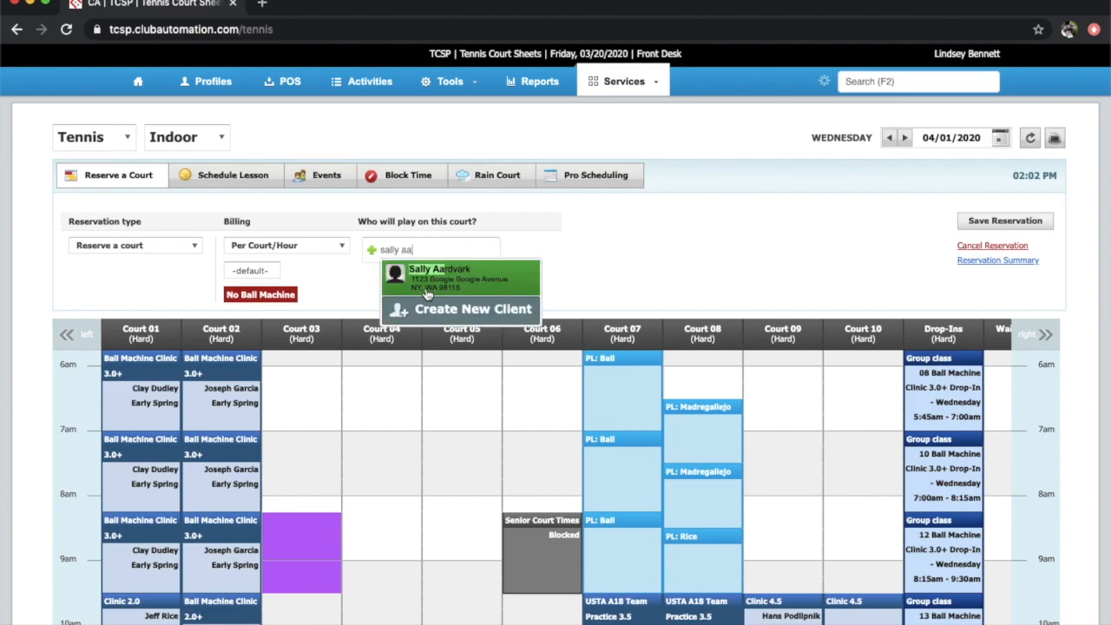
{"action": "left_click", "coordinate": [420, 271]}
Set the billing amount to 41.6 and turn Ball Machine on
{"action": "left_click", "coordinate": [272, 274]}
{"action": "left_click", "coordinate": [185, 280]}
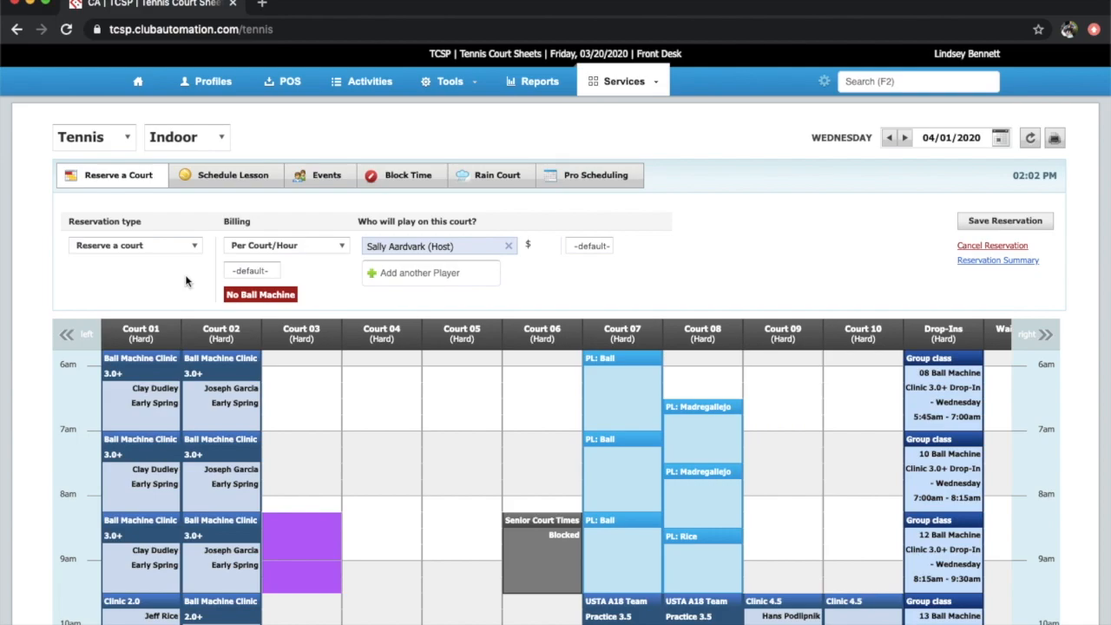
{"action": "left_click", "coordinate": [268, 272]}
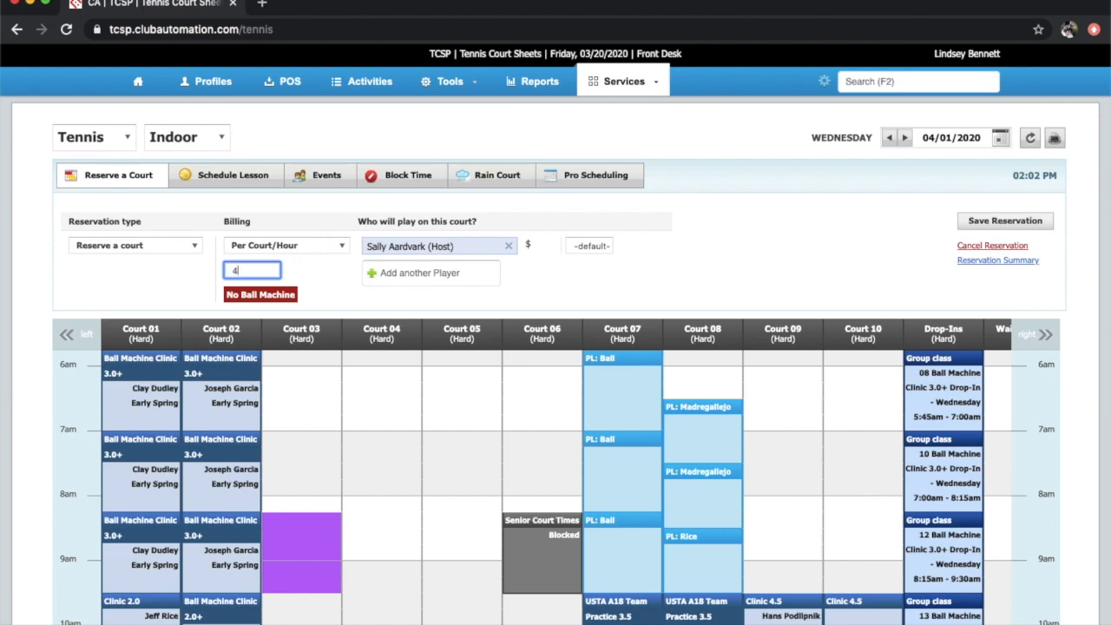
{"action": "left_click", "coordinate": [292, 298]}
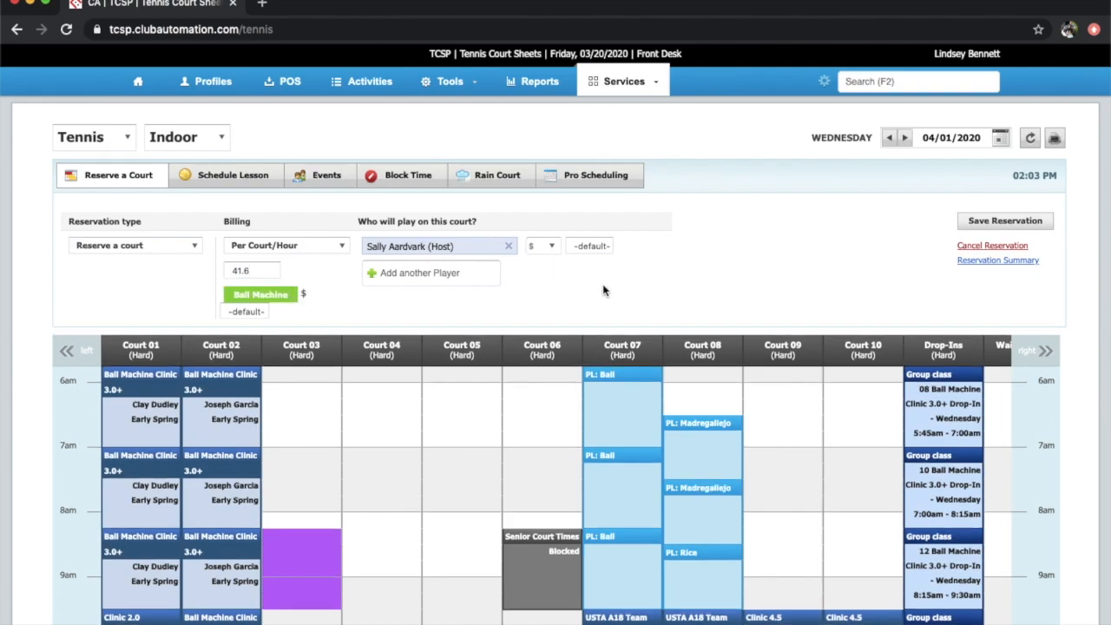
Save the Court 03 reservation, overriding the advance-booking rule and confirming the summary
{"action": "left_click", "coordinate": [988, 222]}
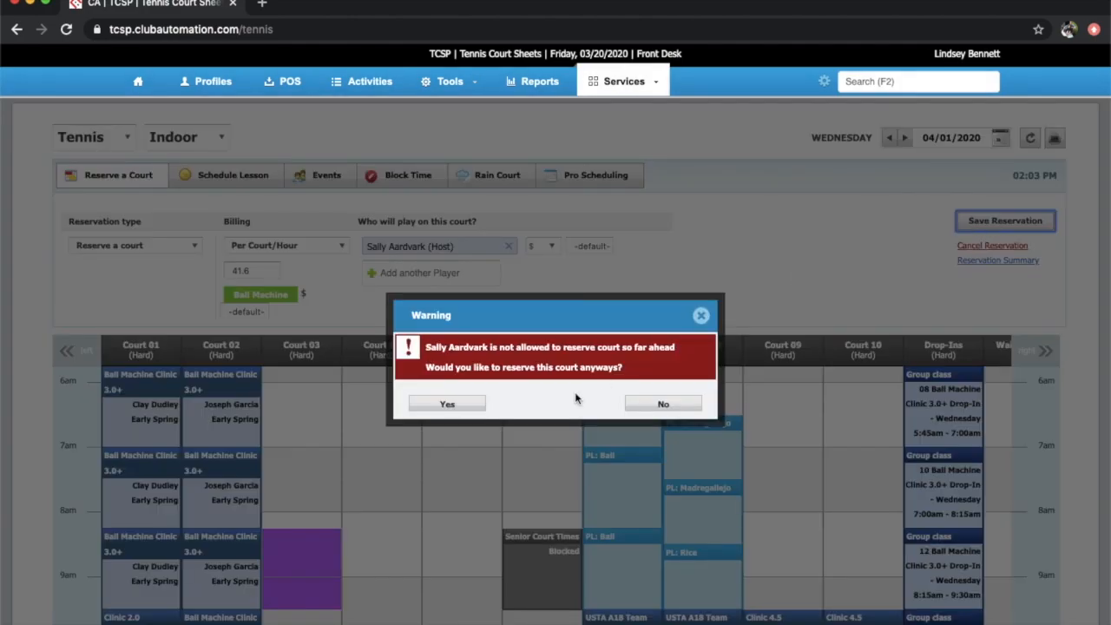
{"action": "left_click", "coordinate": [445, 404]}
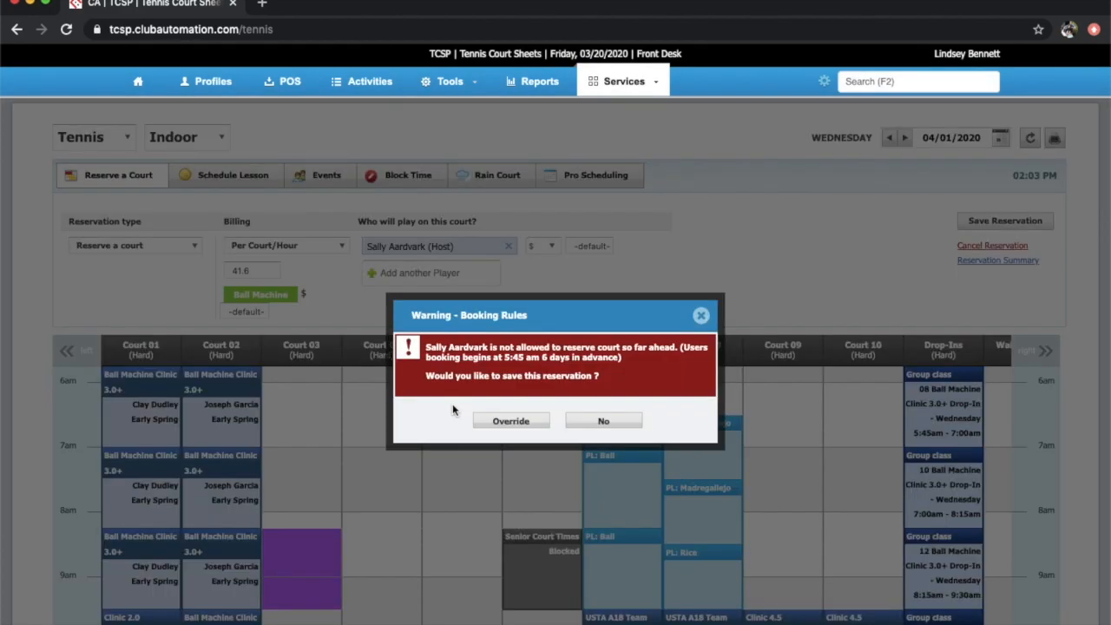
{"action": "left_click", "coordinate": [528, 421]}
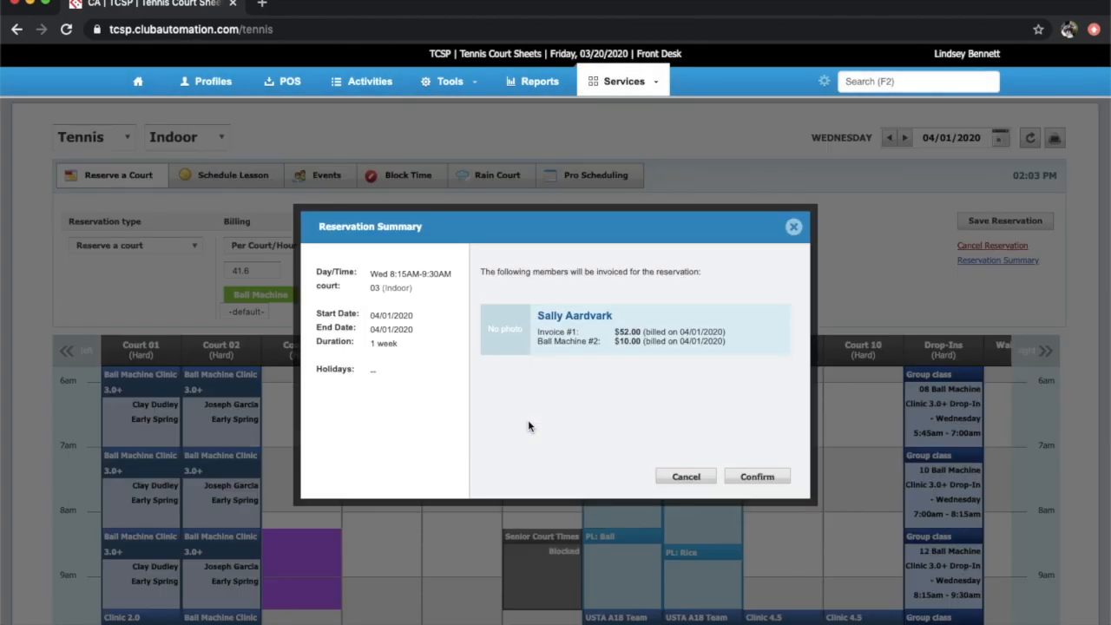
{"action": "left_click", "coordinate": [745, 474]}
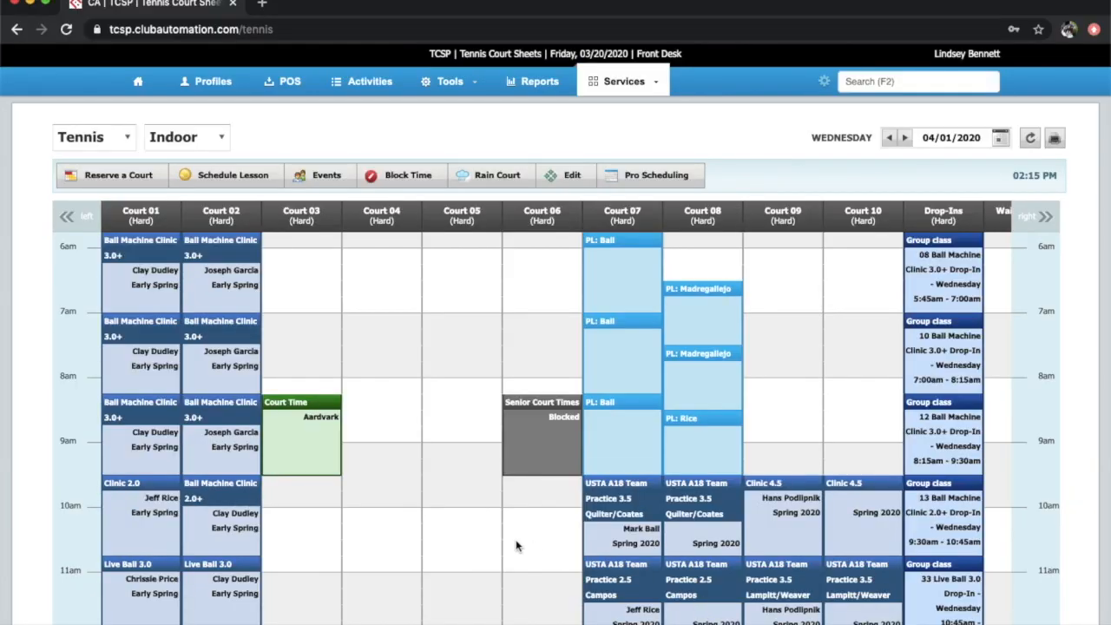
Edit the Court 03 reservation and add a second and third player
{"action": "left_click", "coordinate": [319, 460]}
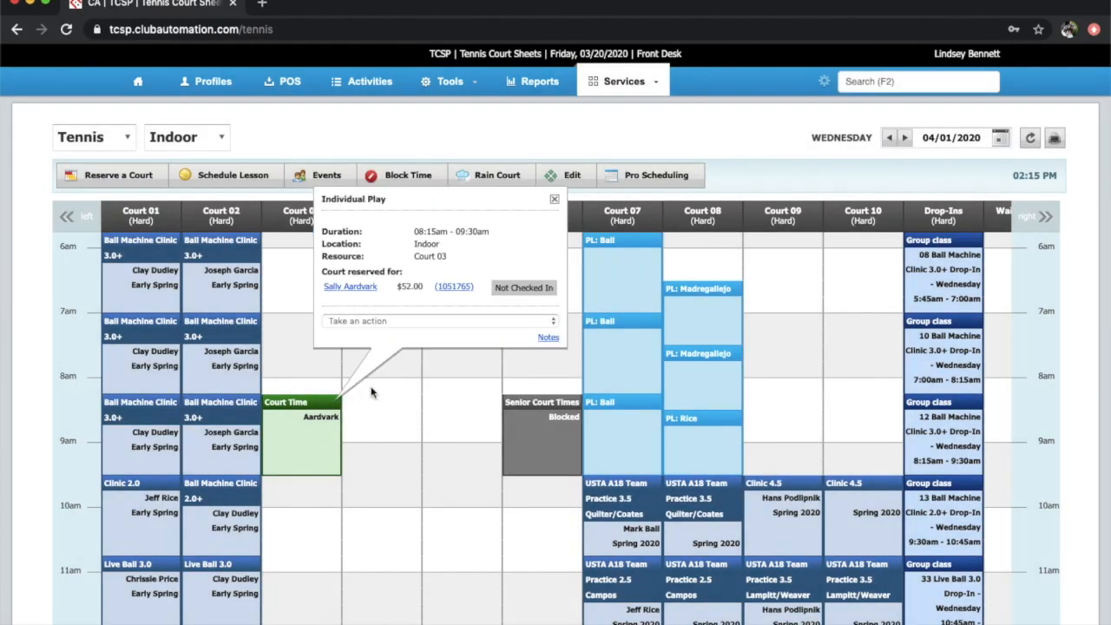
{"action": "left_click", "coordinate": [538, 322]}
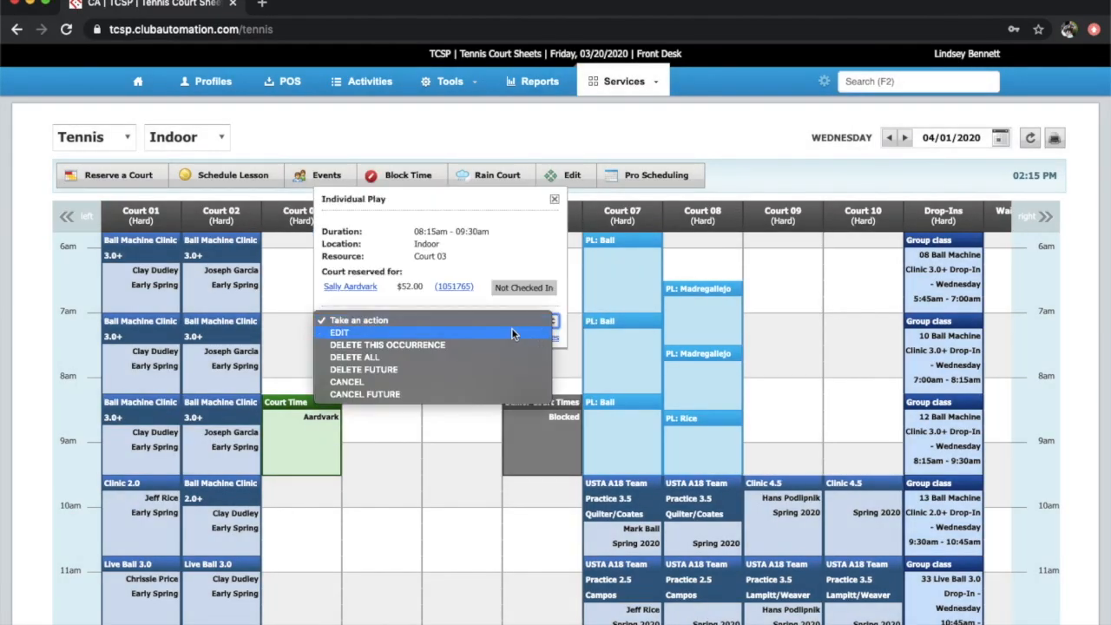
{"action": "left_click", "coordinate": [462, 336]}
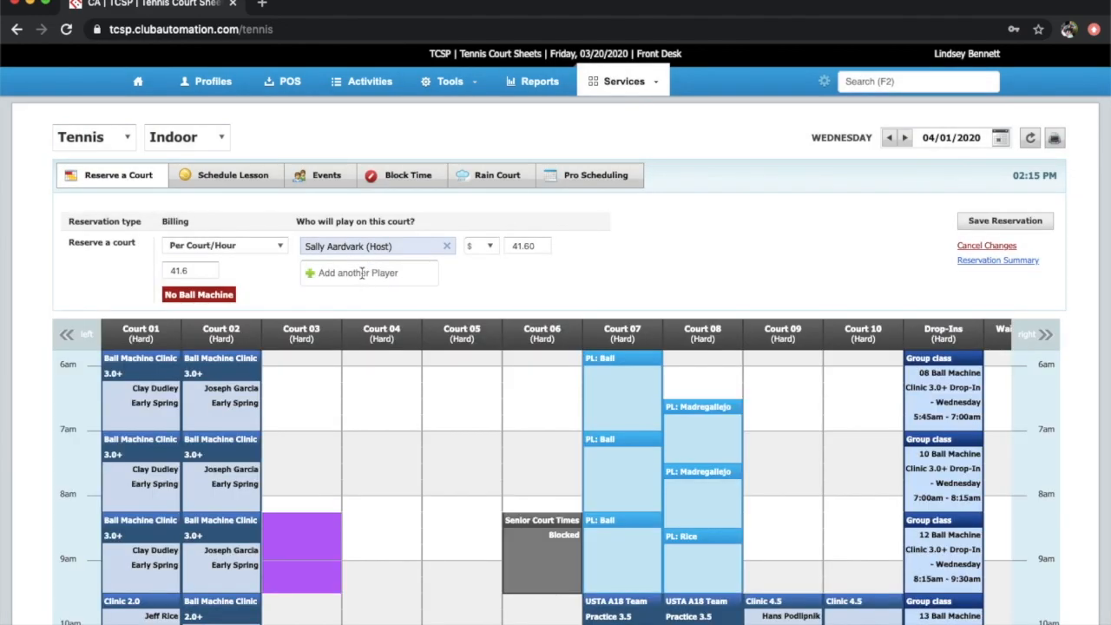
{"action": "left_click", "coordinate": [362, 273]}
{"action": "left_click", "coordinate": [382, 300]}
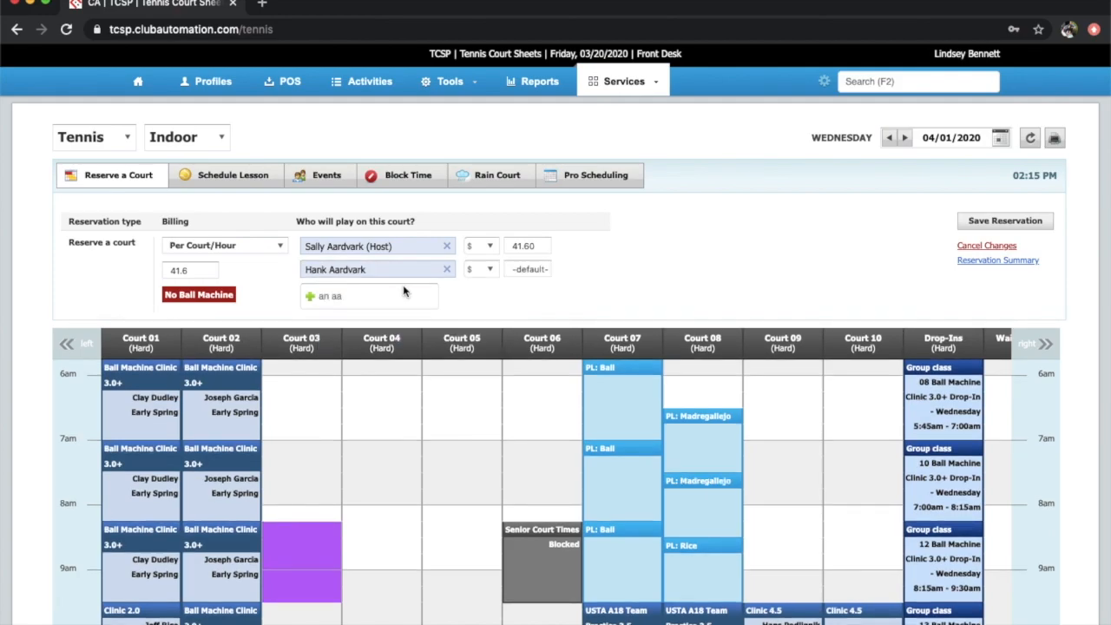
{"action": "left_click", "coordinate": [373, 358]}
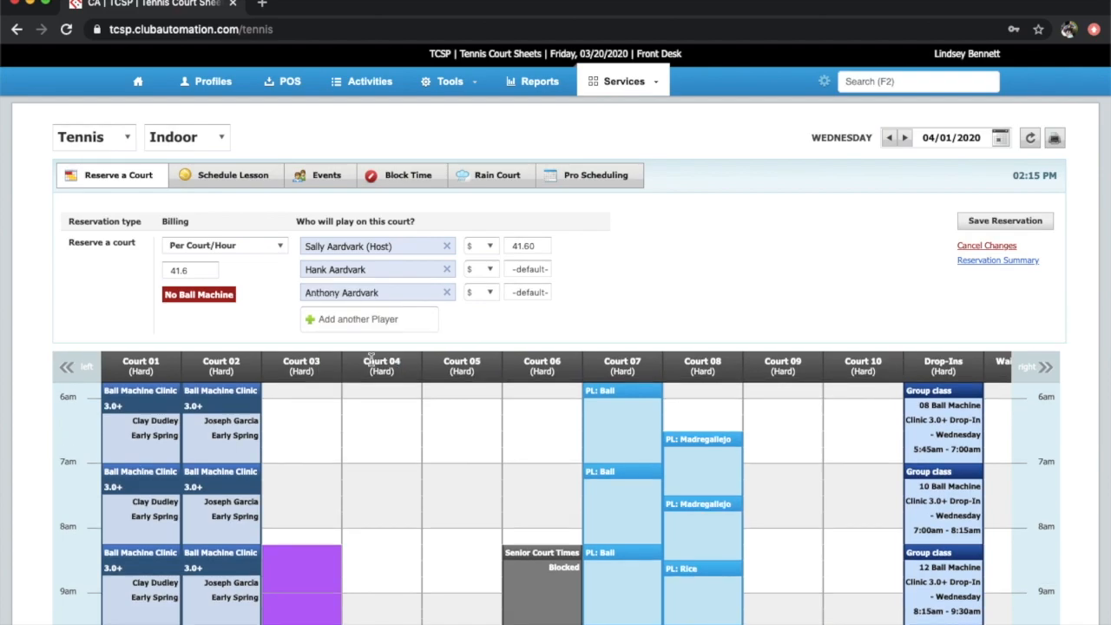
Split the charges by percentage: host 50%, the other two players 25% each
{"action": "left_click", "coordinate": [486, 247]}
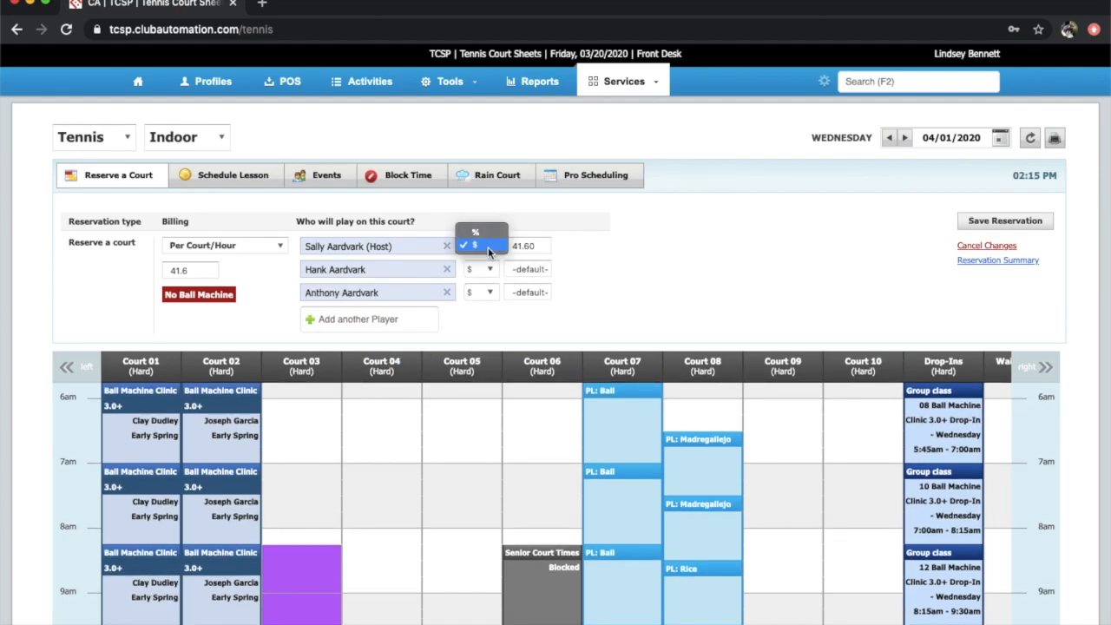
{"action": "left_click", "coordinate": [487, 232]}
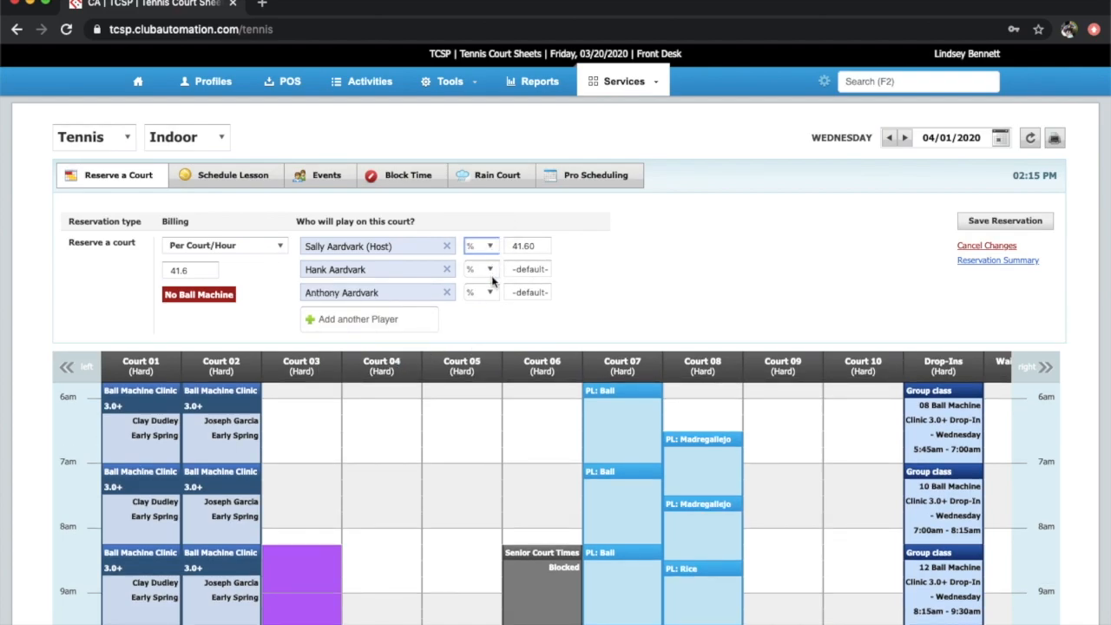
{"action": "left_click", "coordinate": [545, 245]}
{"action": "type", "text": "50"}
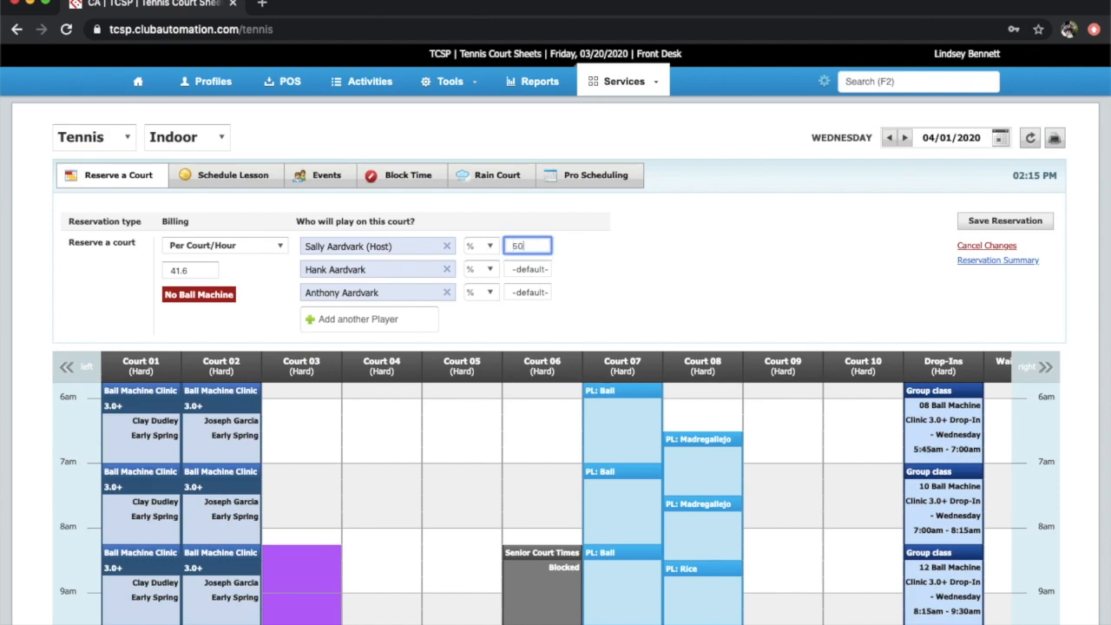
{"action": "left_click", "coordinate": [537, 269]}
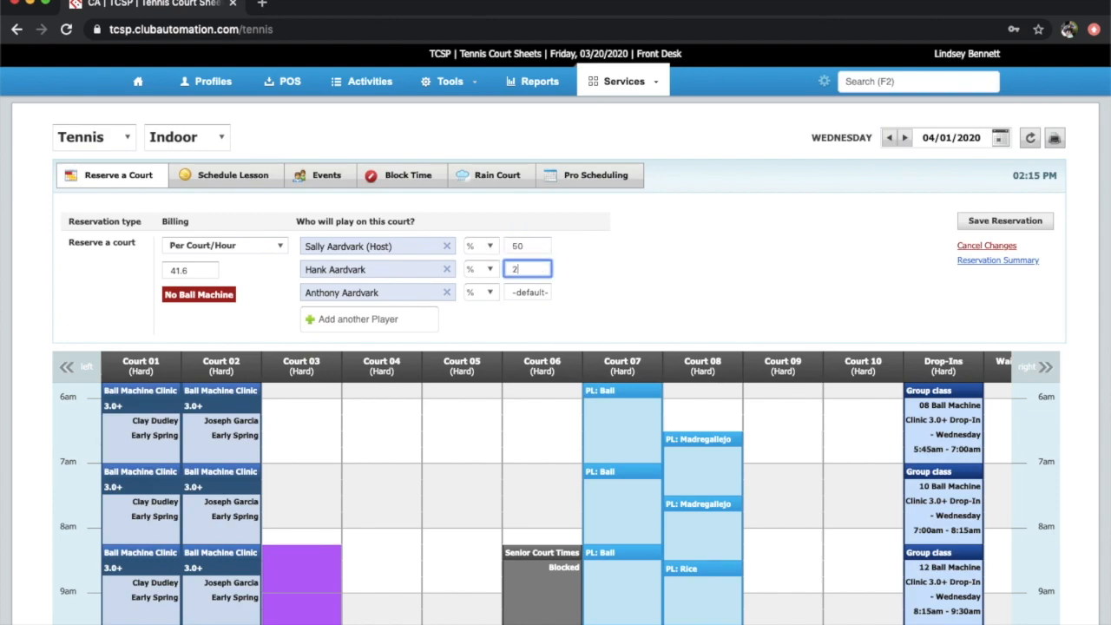
{"action": "left_click", "coordinate": [539, 293]}
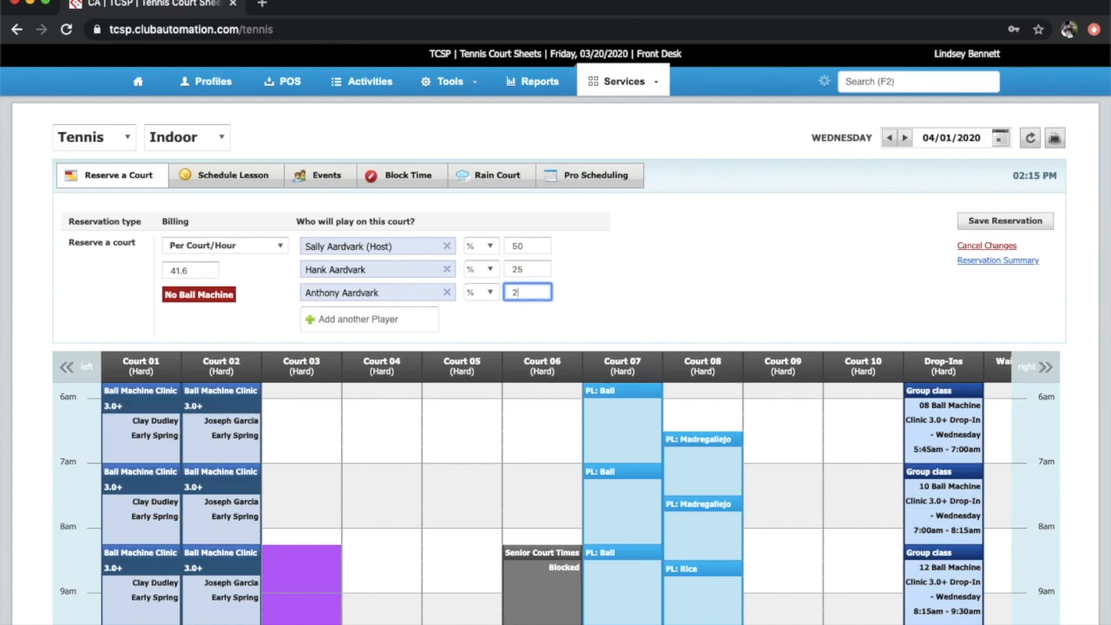
Save the reservation, overriding the booking rule and confirming the summary
{"action": "left_click", "coordinate": [989, 220]}
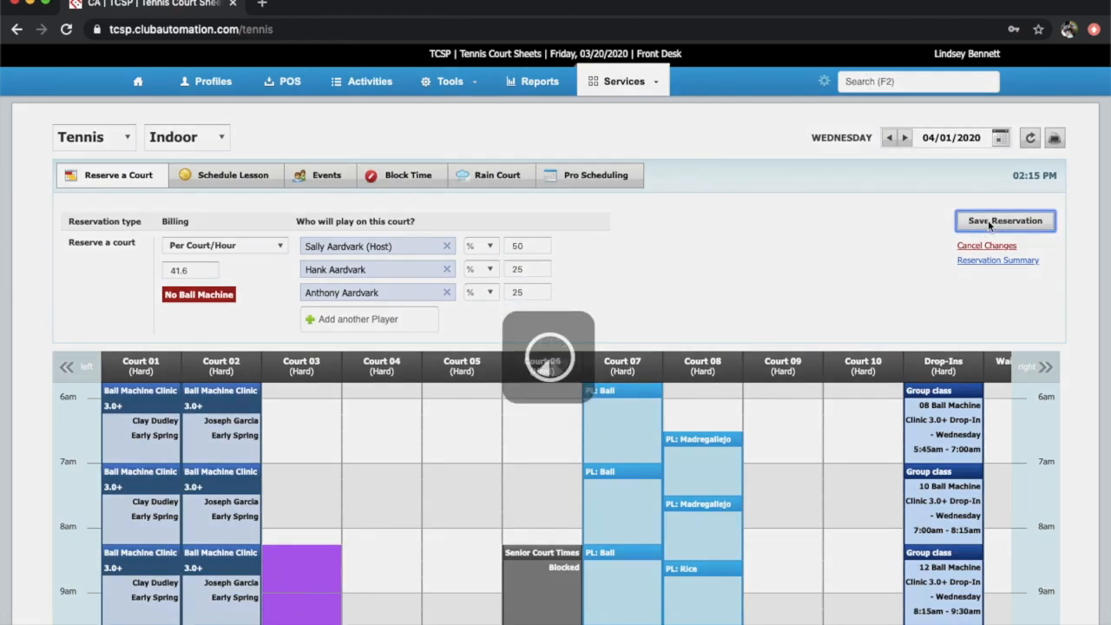
{"action": "left_click", "coordinate": [466, 423]}
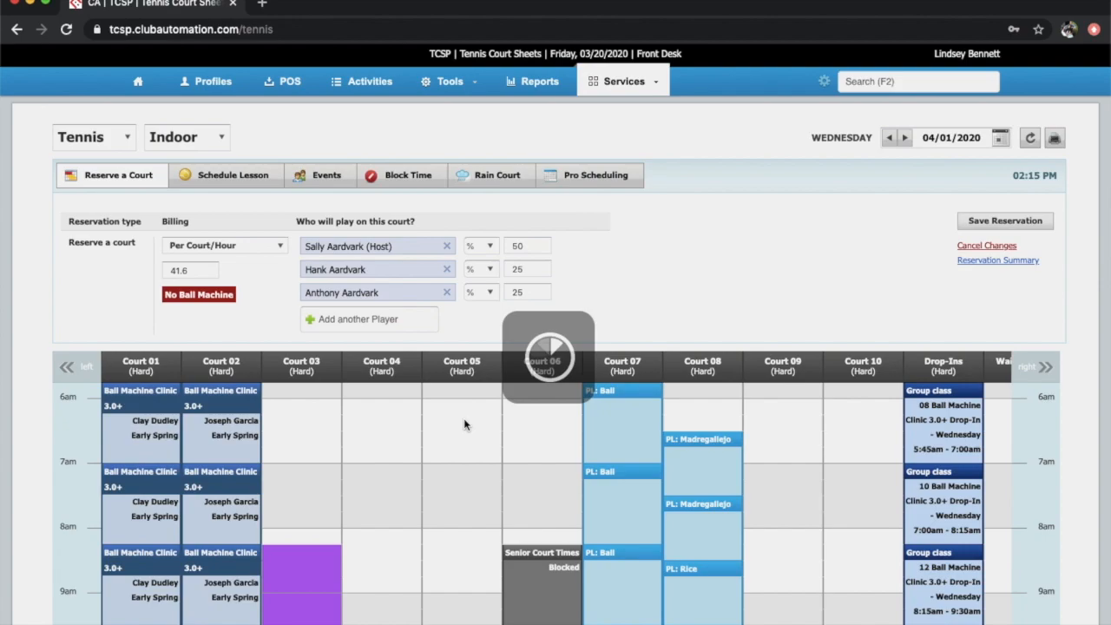
{"action": "left_click", "coordinate": [498, 476]}
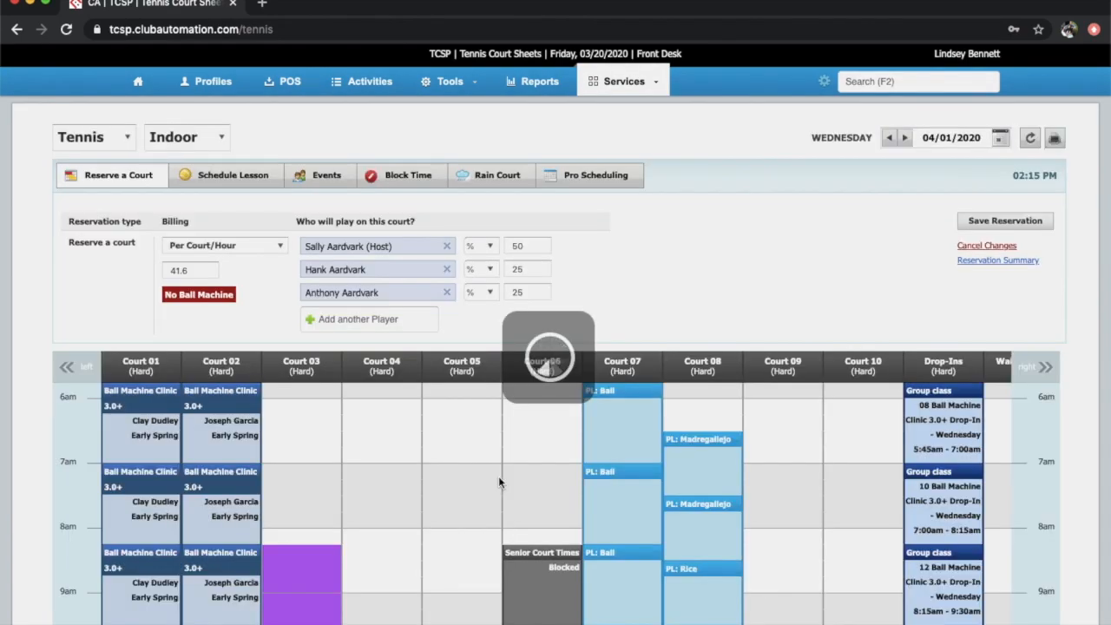
{"action": "left_click", "coordinate": [761, 477]}
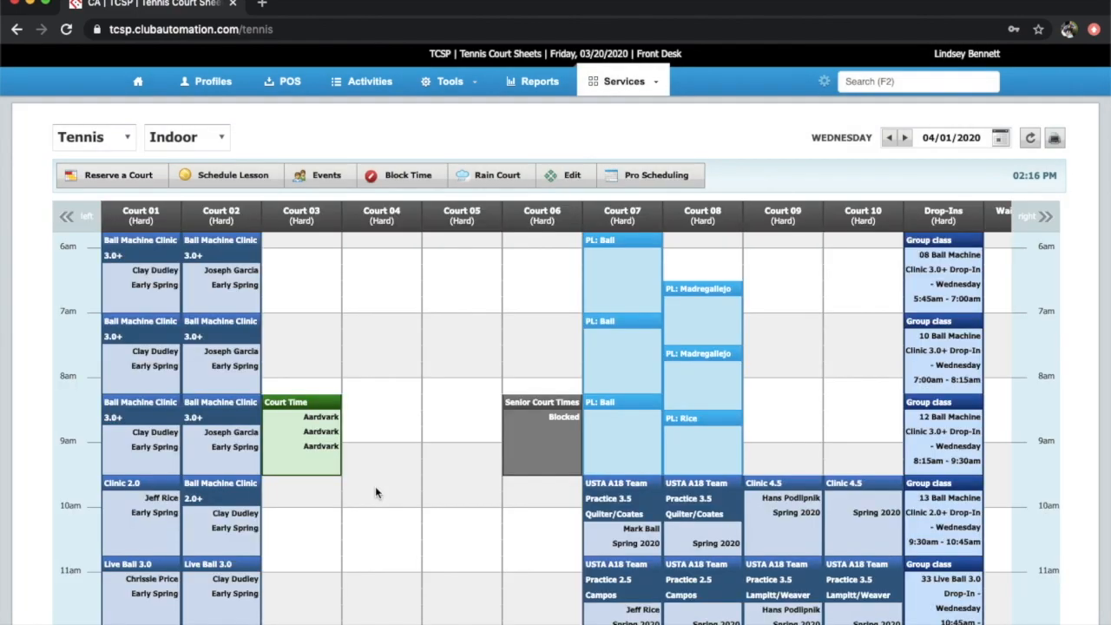
{"action": "left_click", "coordinate": [321, 447]}
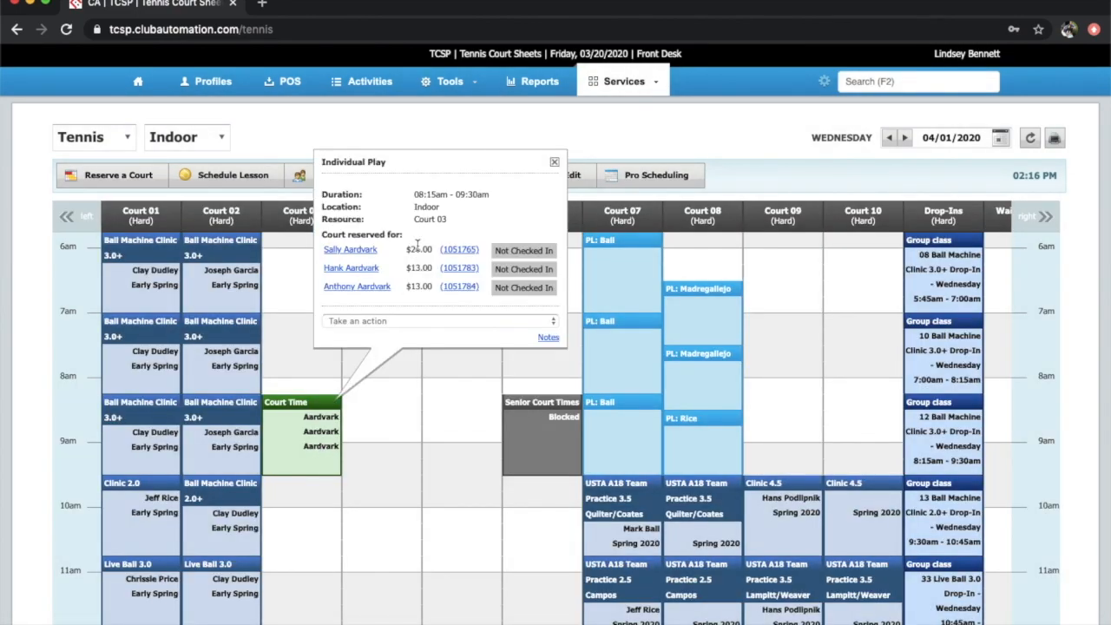
{"action": "left_click", "coordinate": [465, 252]}
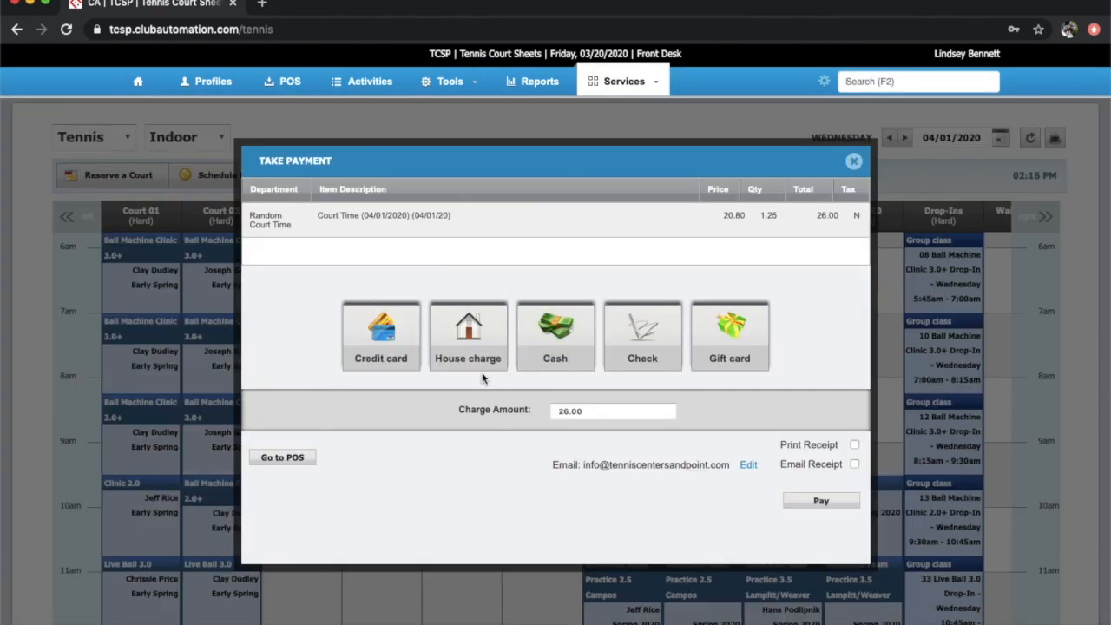
{"action": "left_click", "coordinate": [415, 351]}
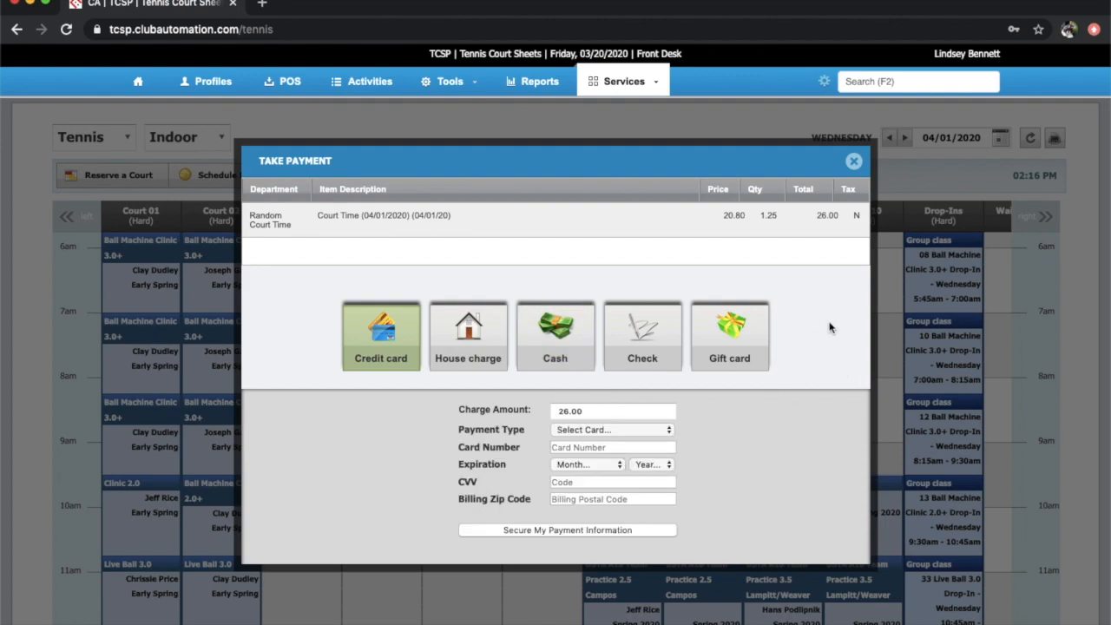
{"action": "scroll", "coordinate": [829, 327], "scroll_direction": "down", "scroll_amount": 4}
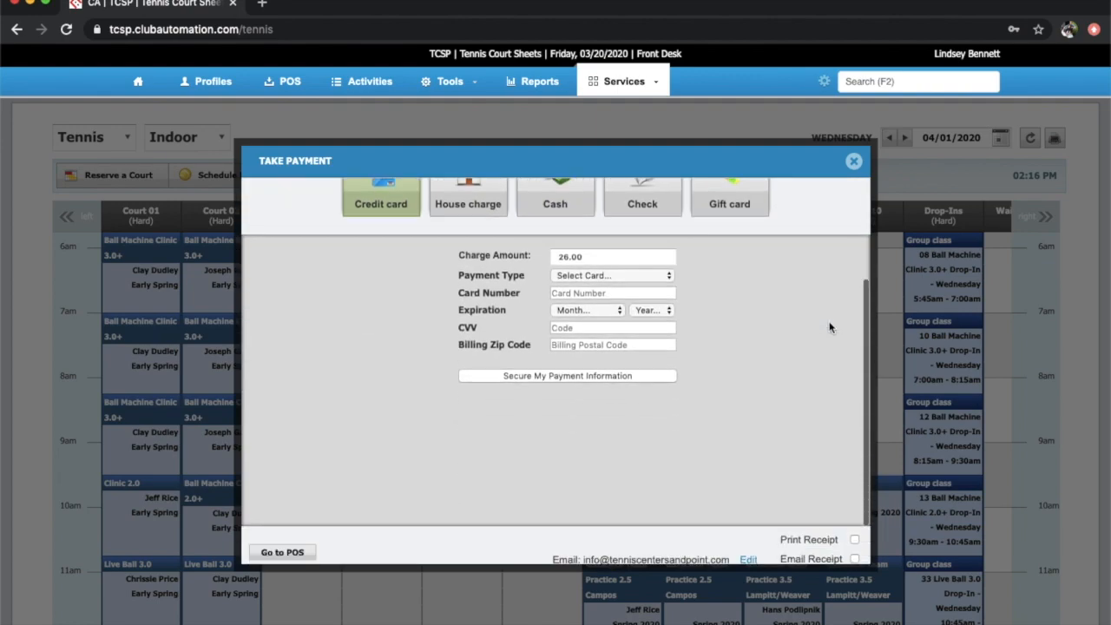
{"action": "scroll", "coordinate": [829, 327], "scroll_direction": "down", "scroll_amount": 1}
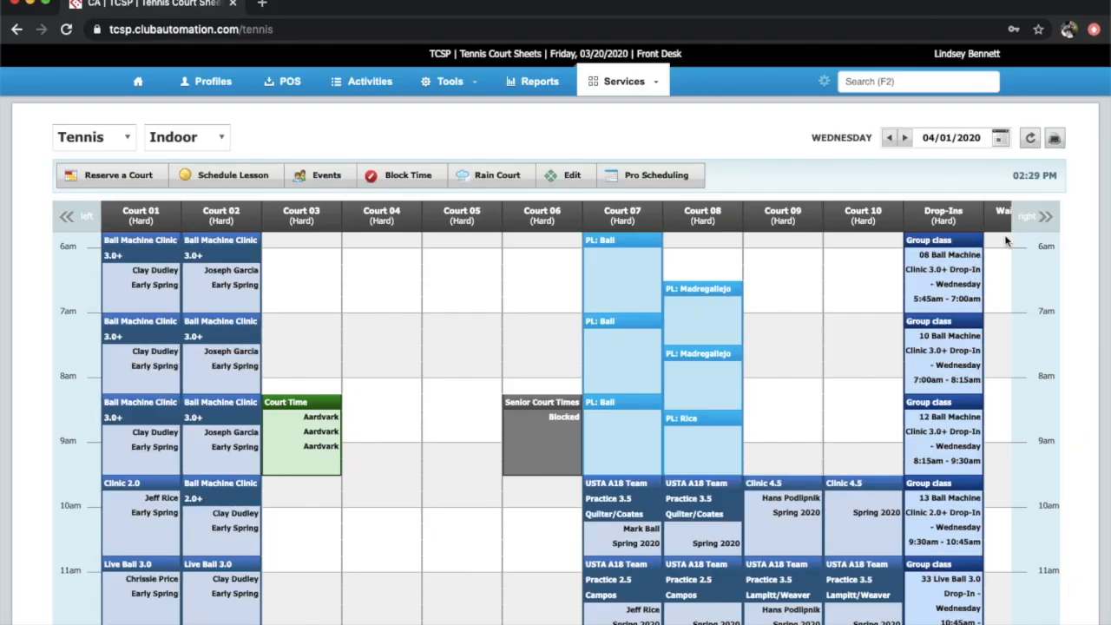
Create a 'WL 8:15 AM' time block over 8:15–9:30am in the Waiting Lists column
{"action": "left_click", "coordinate": [1046, 217]}
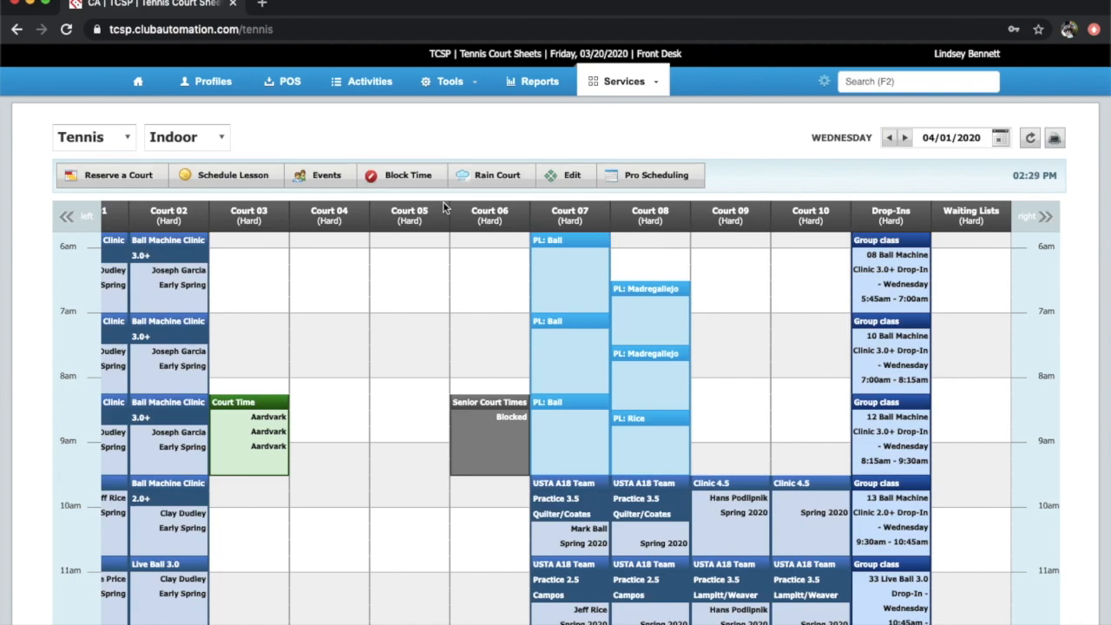
{"action": "left_click", "coordinate": [415, 177]}
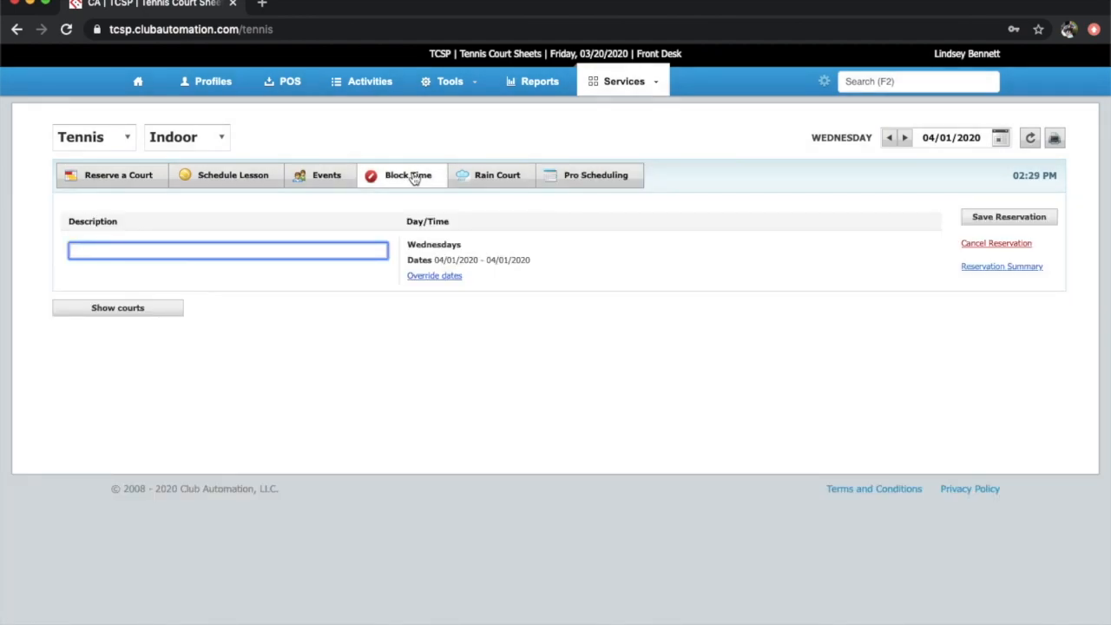
{"action": "type", "text": "w"}
{"action": "left_click", "coordinate": [168, 304]}
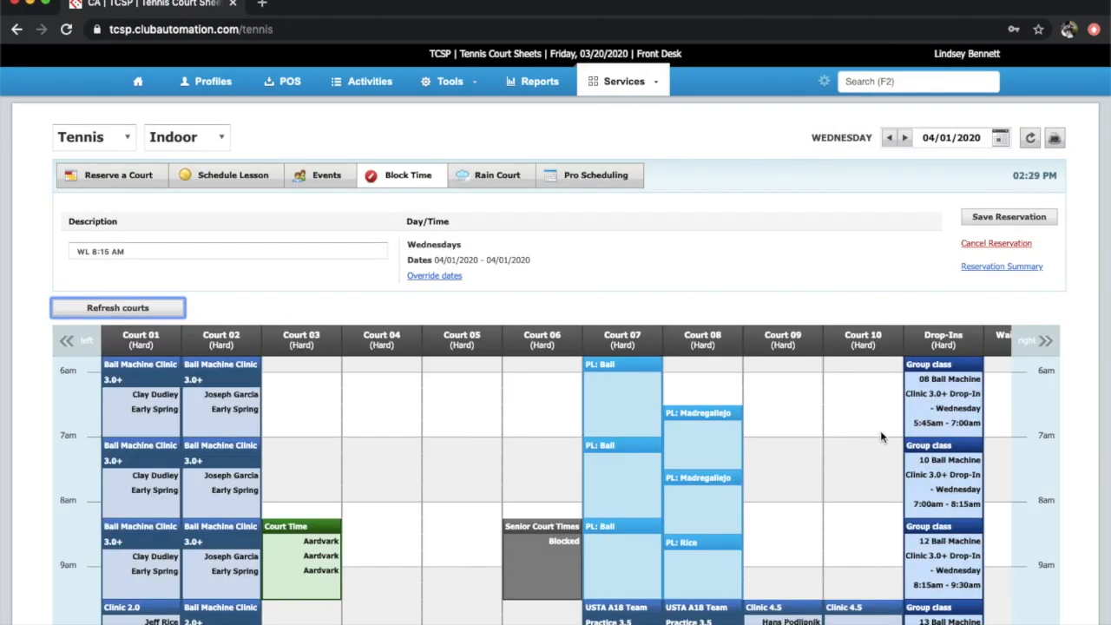
{"action": "left_click", "coordinate": [1048, 347]}
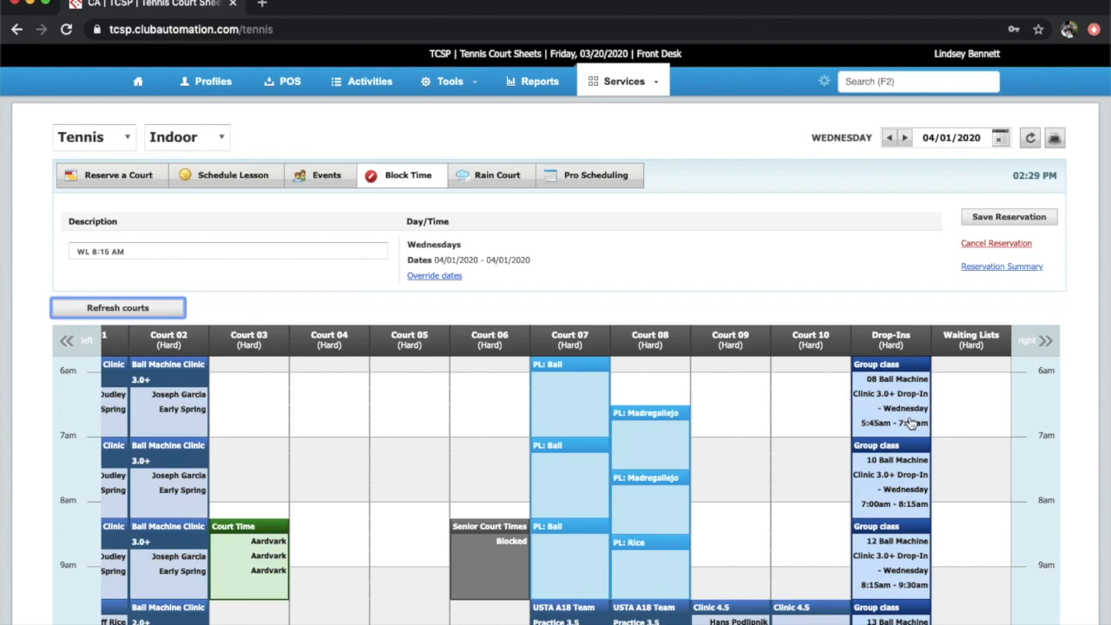
{"action": "scroll", "coordinate": [911, 423], "scroll_direction": "down", "scroll_amount": 3}
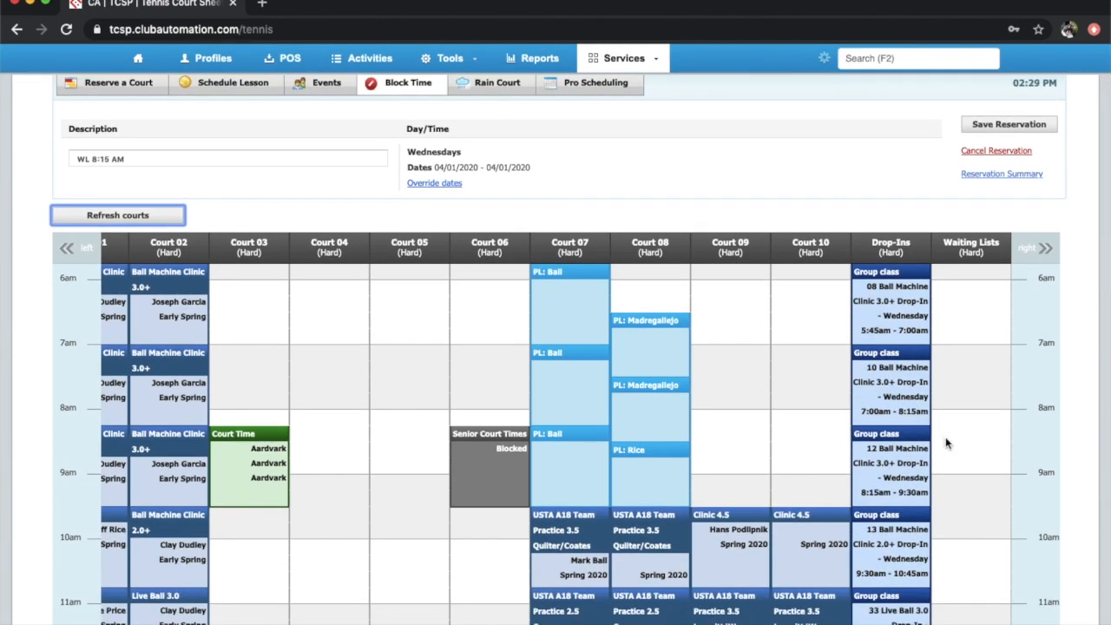
{"action": "left_click_drag", "start_coordinate": [946, 443], "coordinate": [965, 509]}
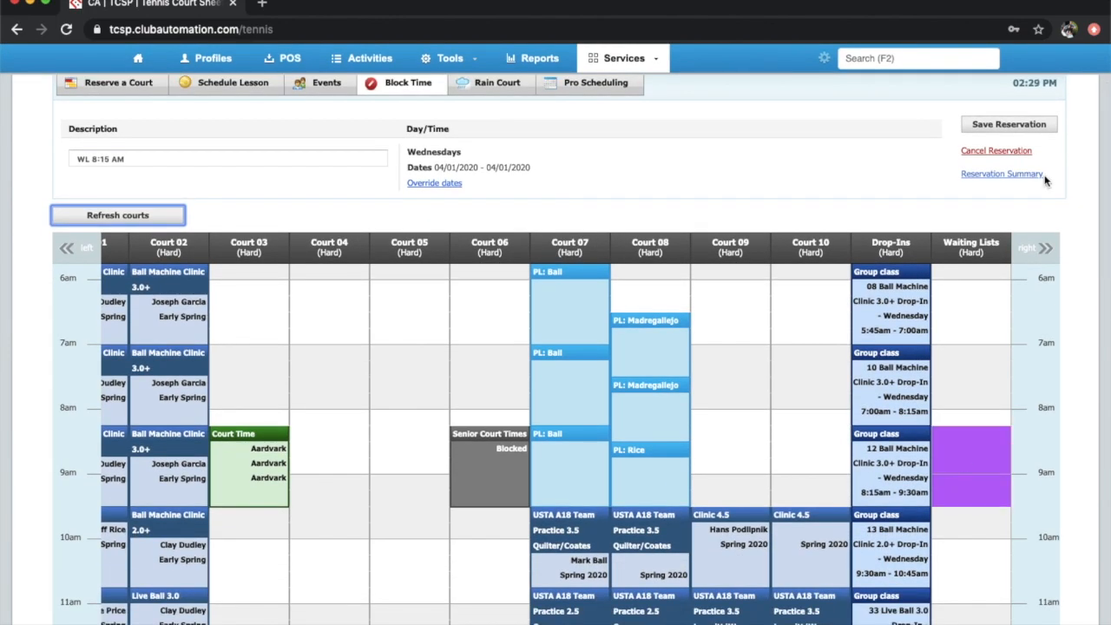
Save the block, confirming its event date and reservation summary
{"action": "left_click", "coordinate": [1034, 124]}
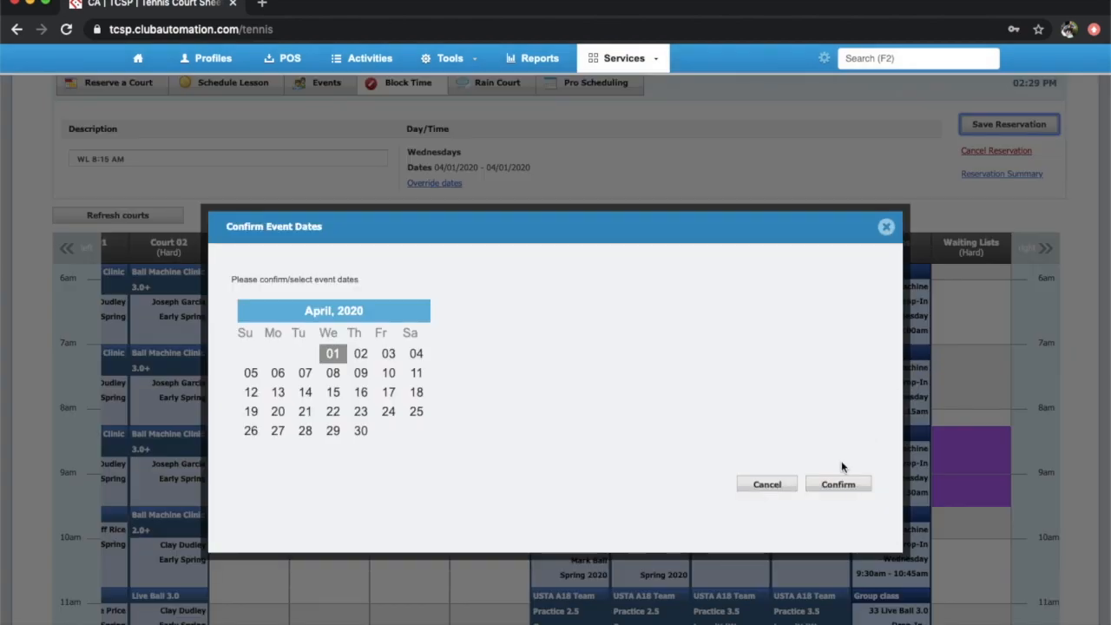
{"action": "left_click", "coordinate": [835, 483]}
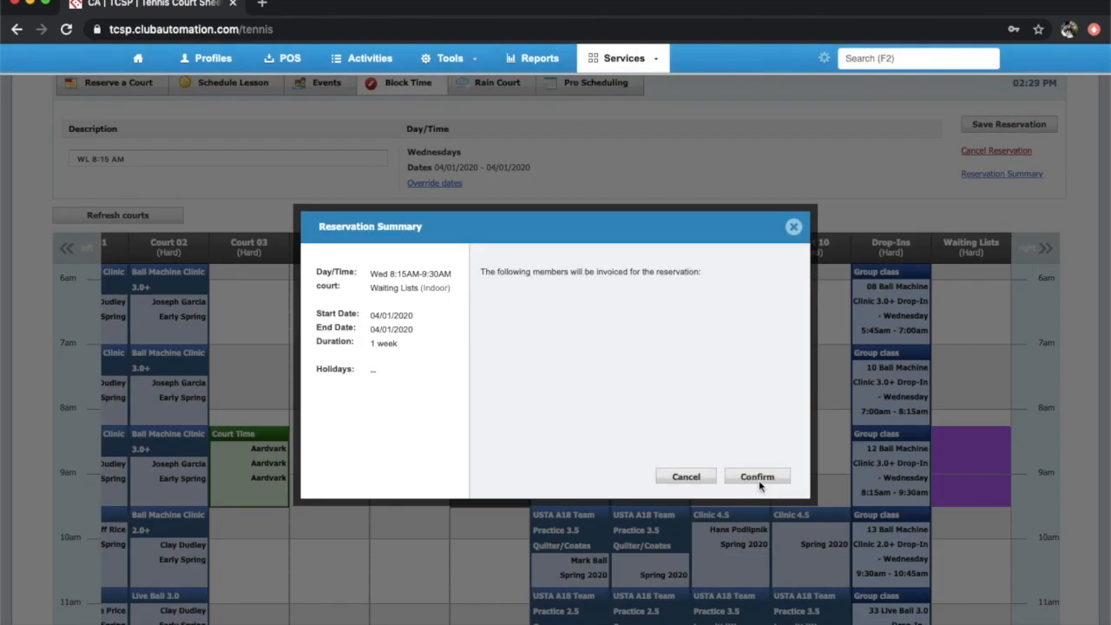
{"action": "left_click", "coordinate": [759, 478]}
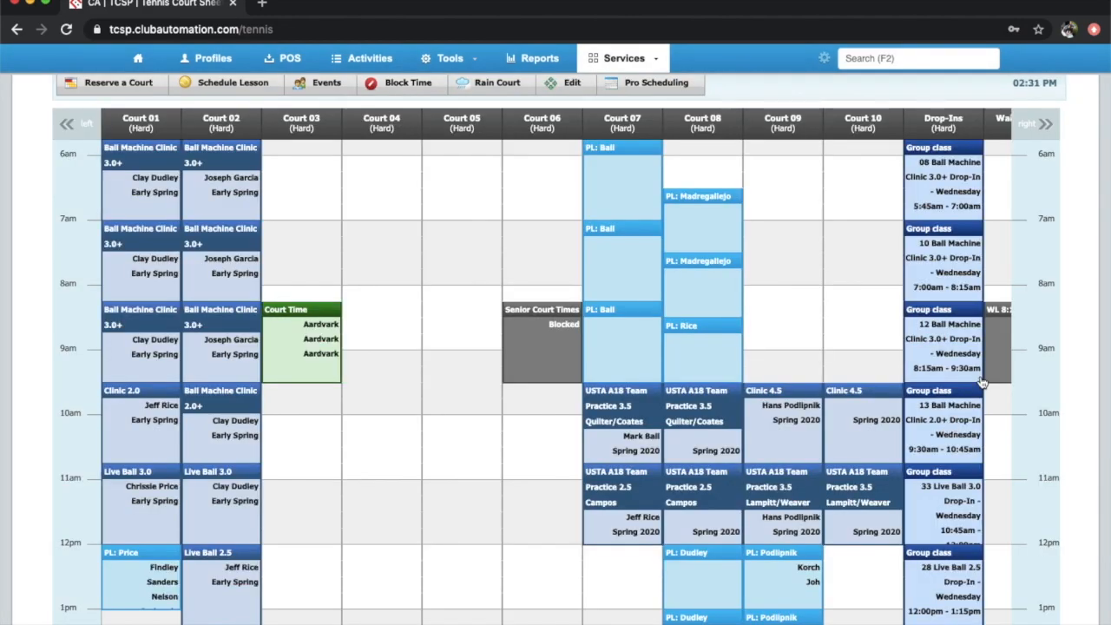
Add notes for the two waitlisted players on the WL 8:15 AM block
{"action": "left_click", "coordinate": [1007, 344]}
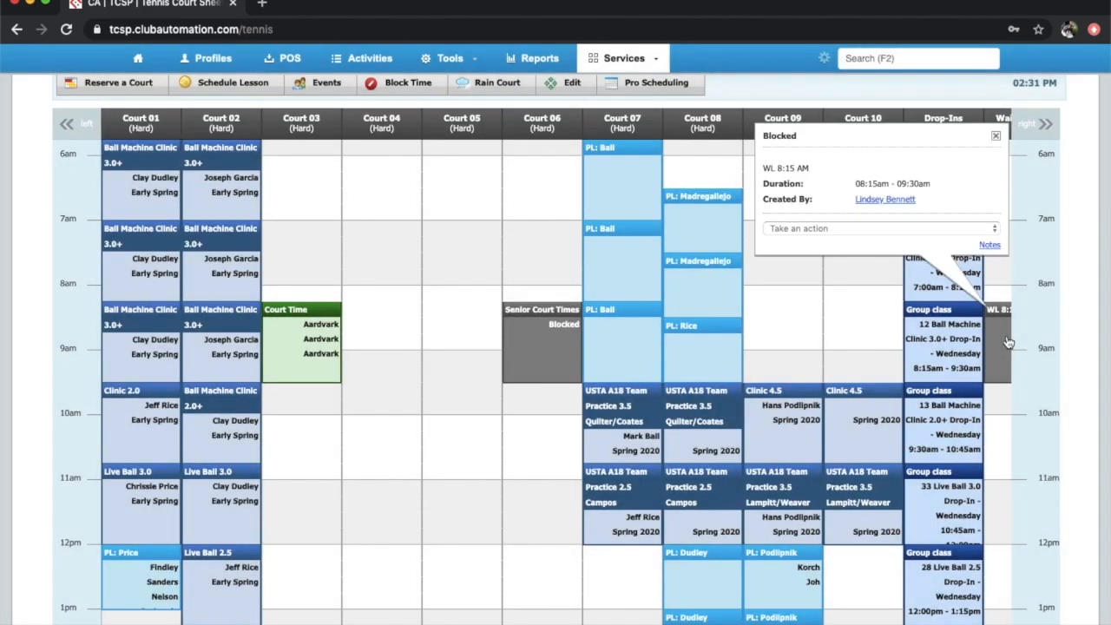
{"action": "left_click", "coordinate": [992, 245]}
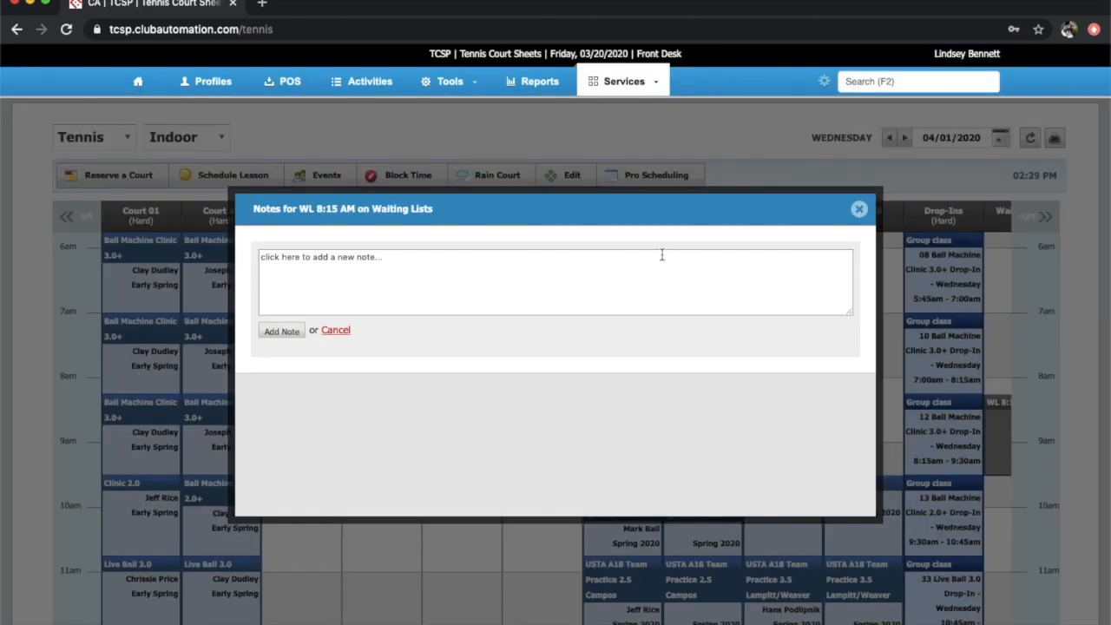
{"action": "left_click", "coordinate": [597, 272]}
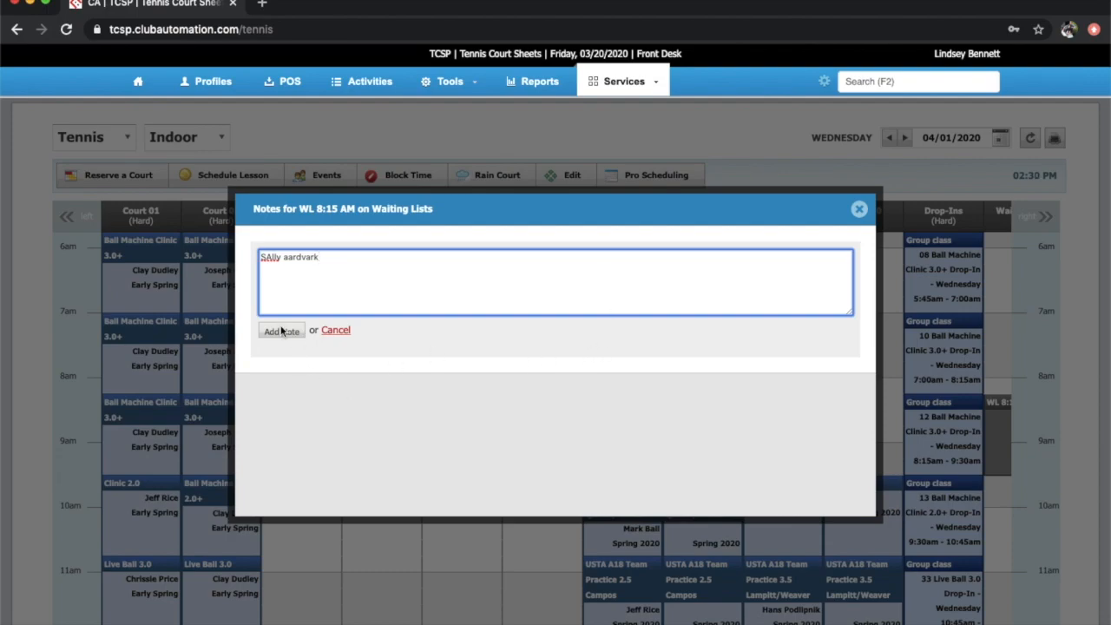
{"action": "left_click", "coordinate": [281, 330]}
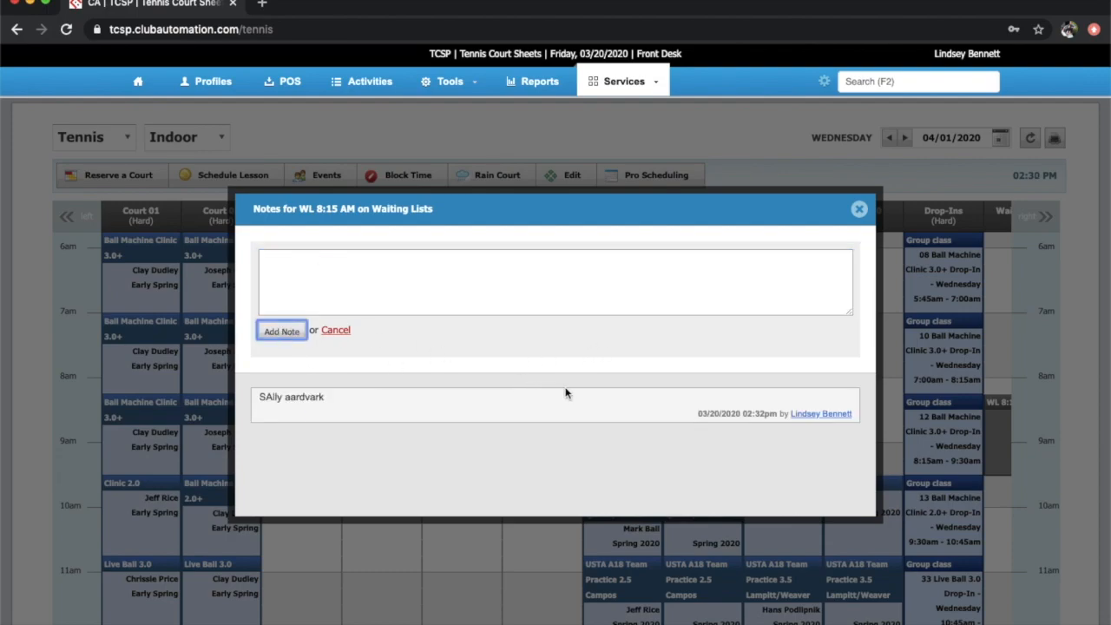
{"action": "mouse_move", "coordinate": [569, 397]}
{"action": "left_click", "coordinate": [410, 269]}
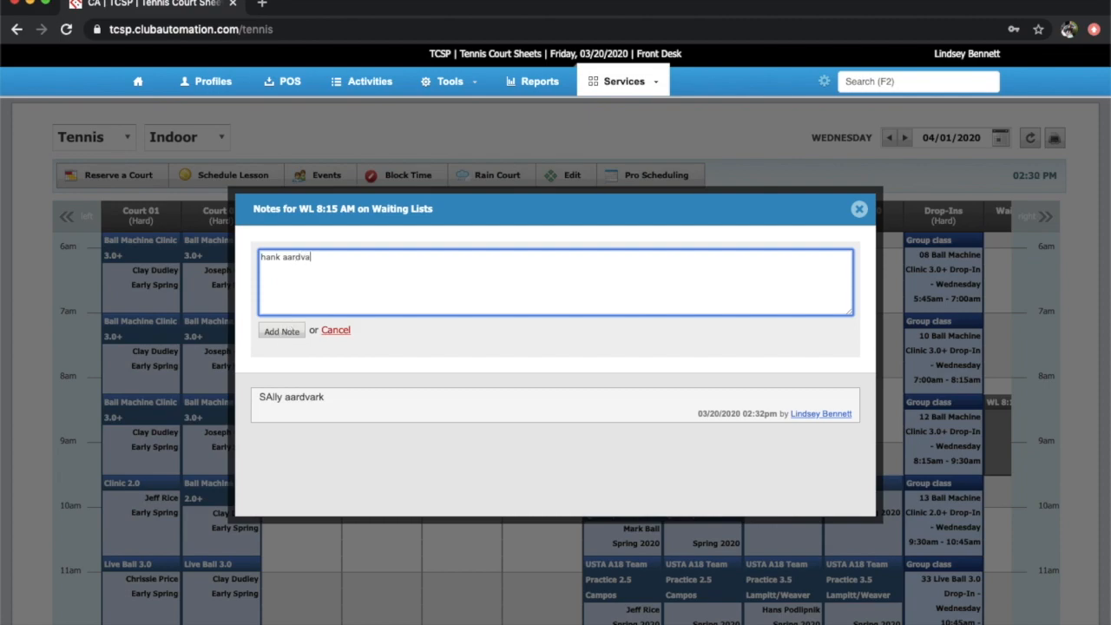
{"action": "left_click", "coordinate": [283, 332]}
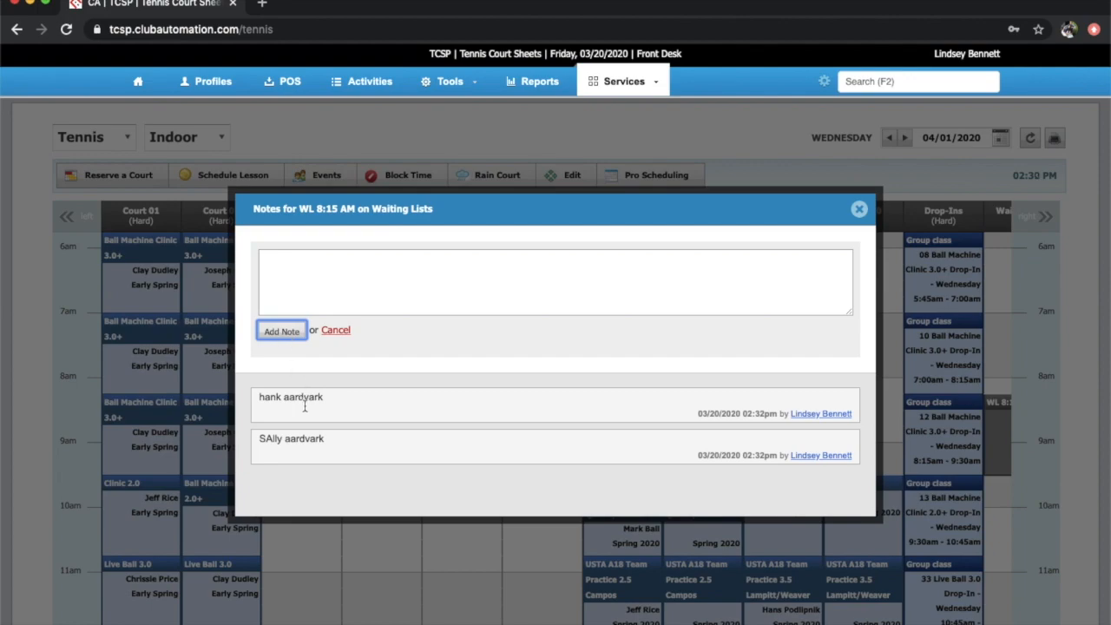
Update the first player's note with the 2:33 PM call time
{"action": "mouse_move", "coordinate": [381, 440]}
{"action": "left_click", "coordinate": [264, 460]}
{"action": "left_click", "coordinate": [328, 263]}
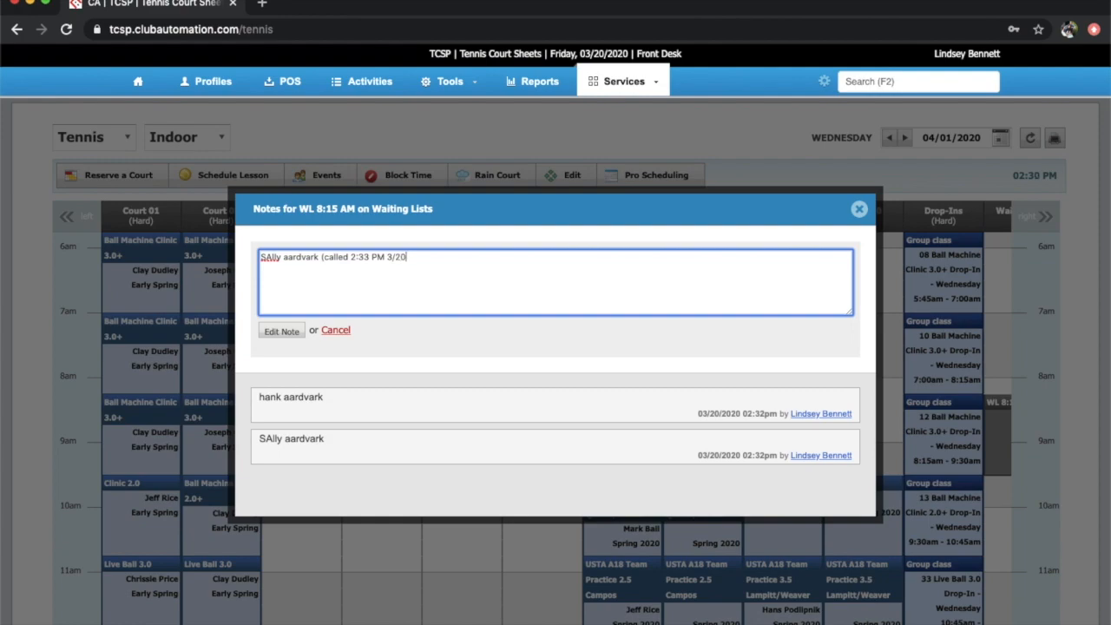
{"action": "left_click", "coordinate": [278, 332]}
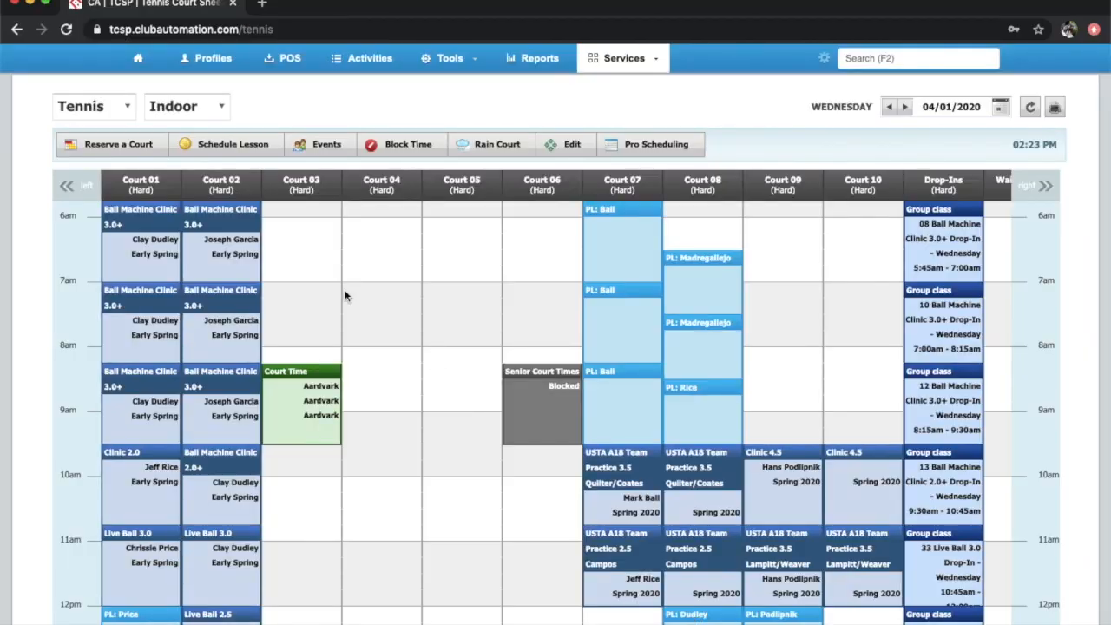
Switch the sheet to the Ball Machine Lane and begin a new lane reservation
{"action": "left_click", "coordinate": [216, 107]}
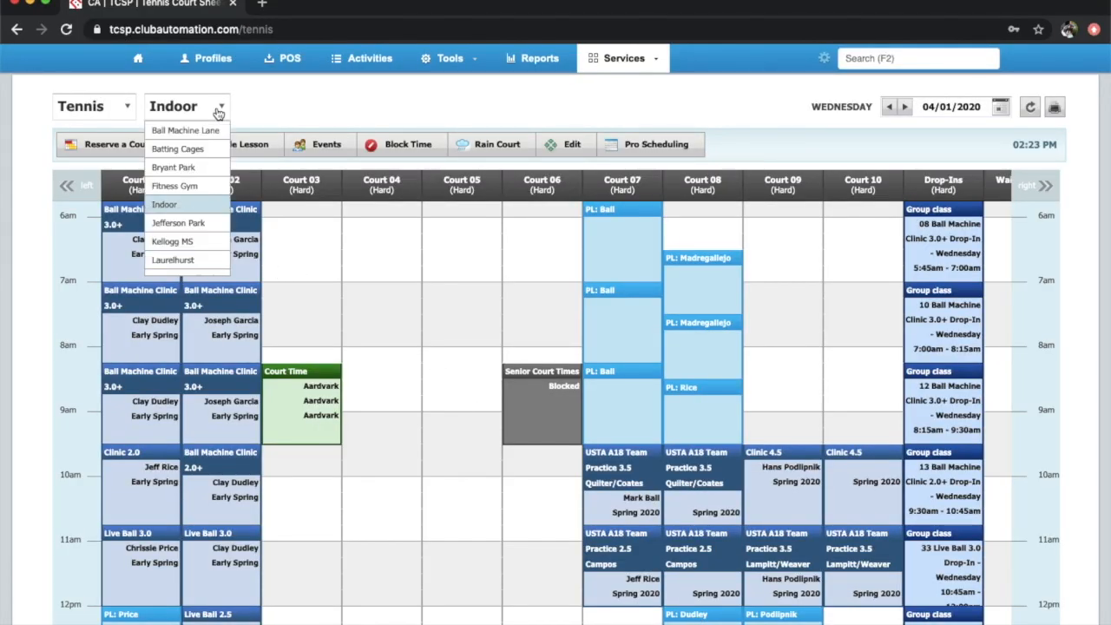
{"action": "left_click", "coordinate": [200, 132]}
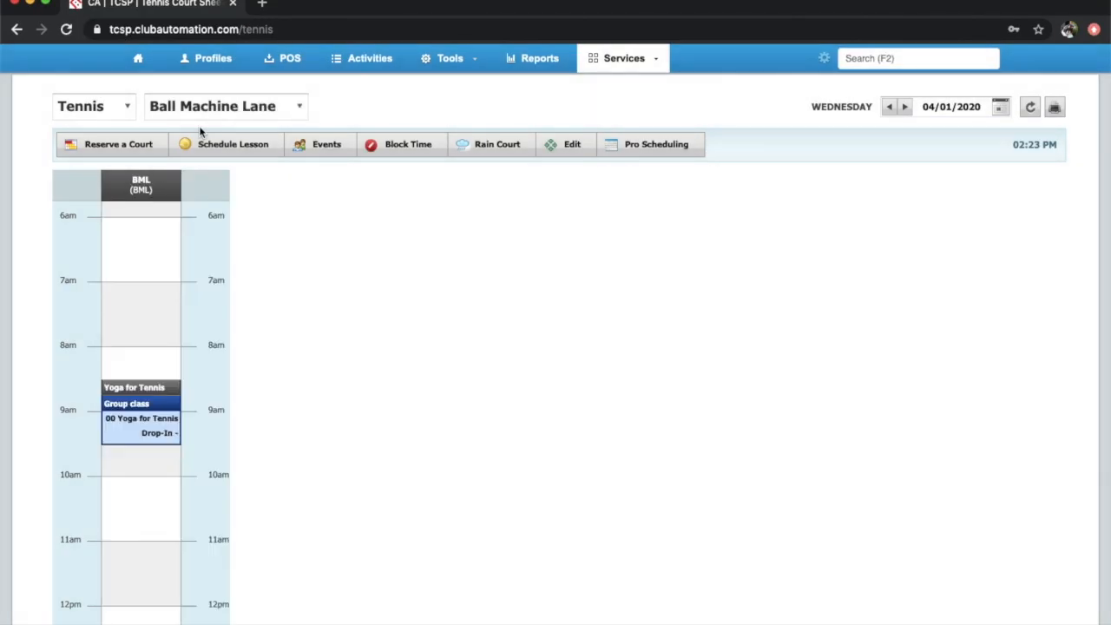
{"action": "left_click", "coordinate": [126, 146]}
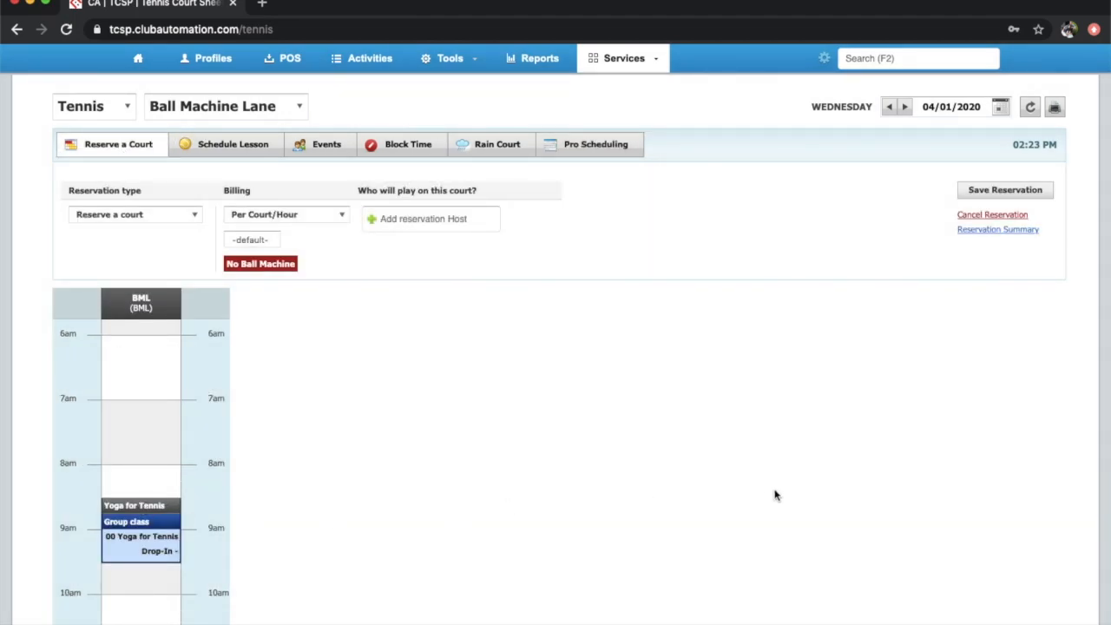
{"action": "scroll", "coordinate": [775, 495], "scroll_direction": "down", "scroll_amount": 3}
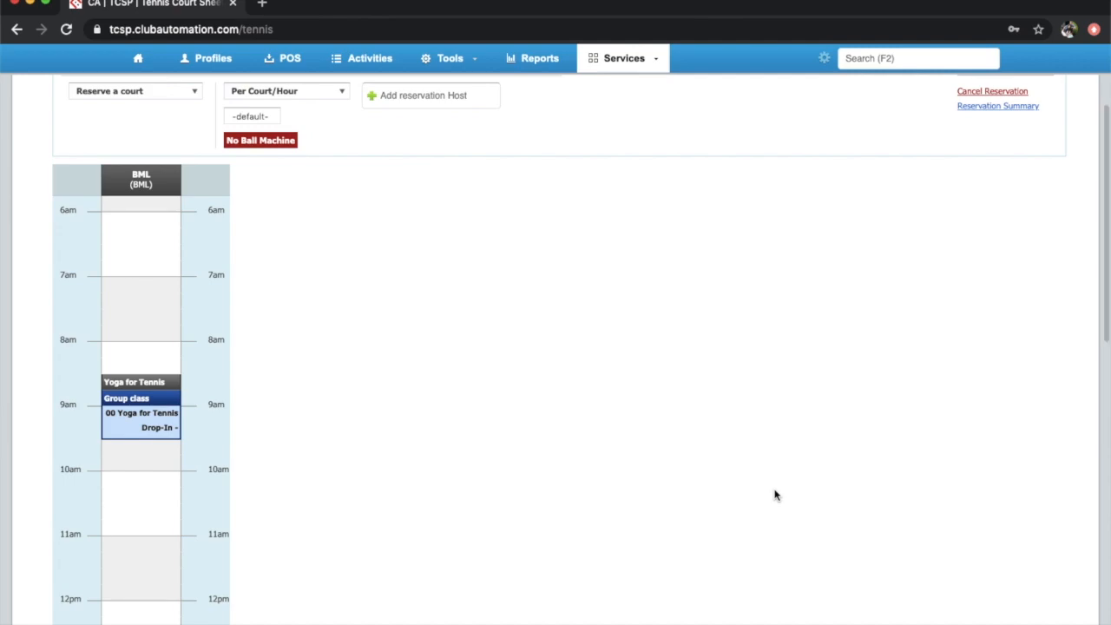
Draft a 10–10:30am lane booking with the client as host, then discard it unsaved
{"action": "left_click", "coordinate": [417, 96]}
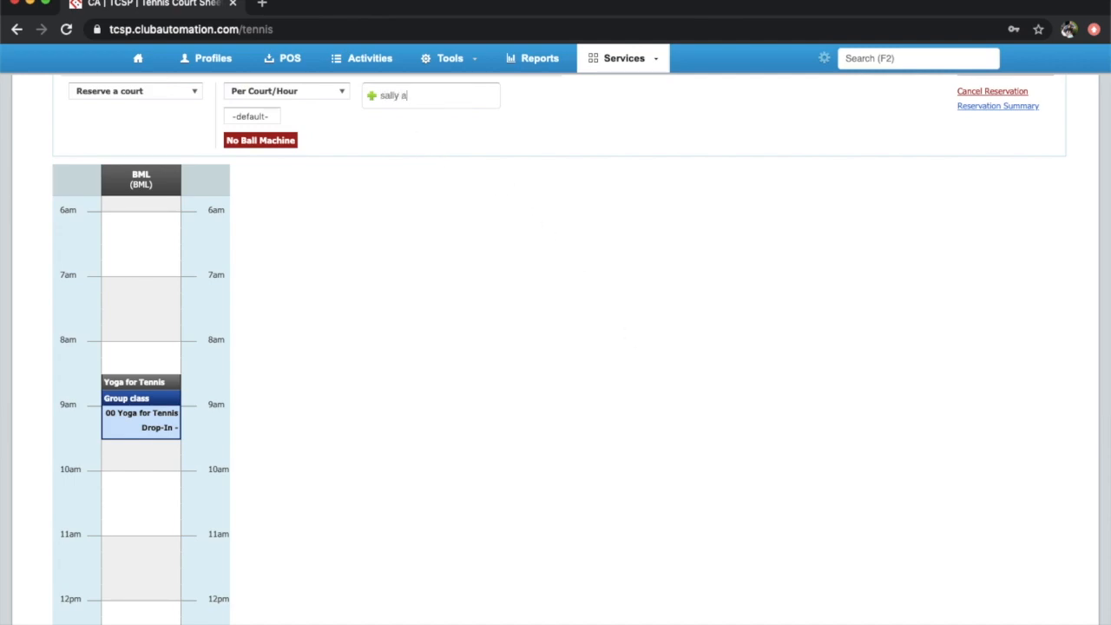
{"action": "type", "text": "sally aa"}
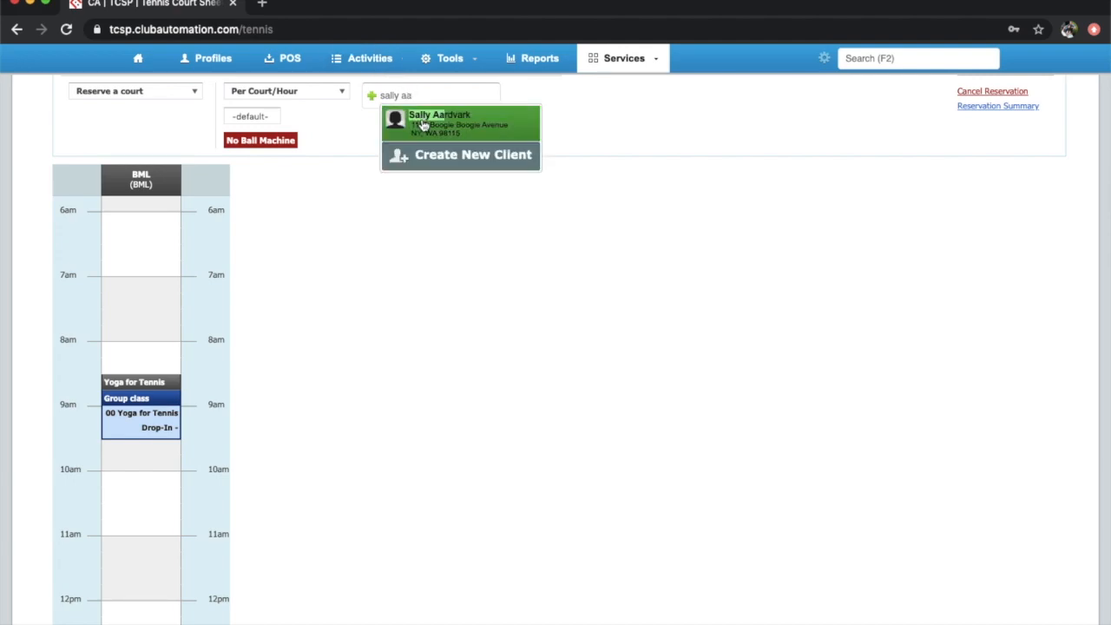
{"action": "left_click", "coordinate": [422, 118]}
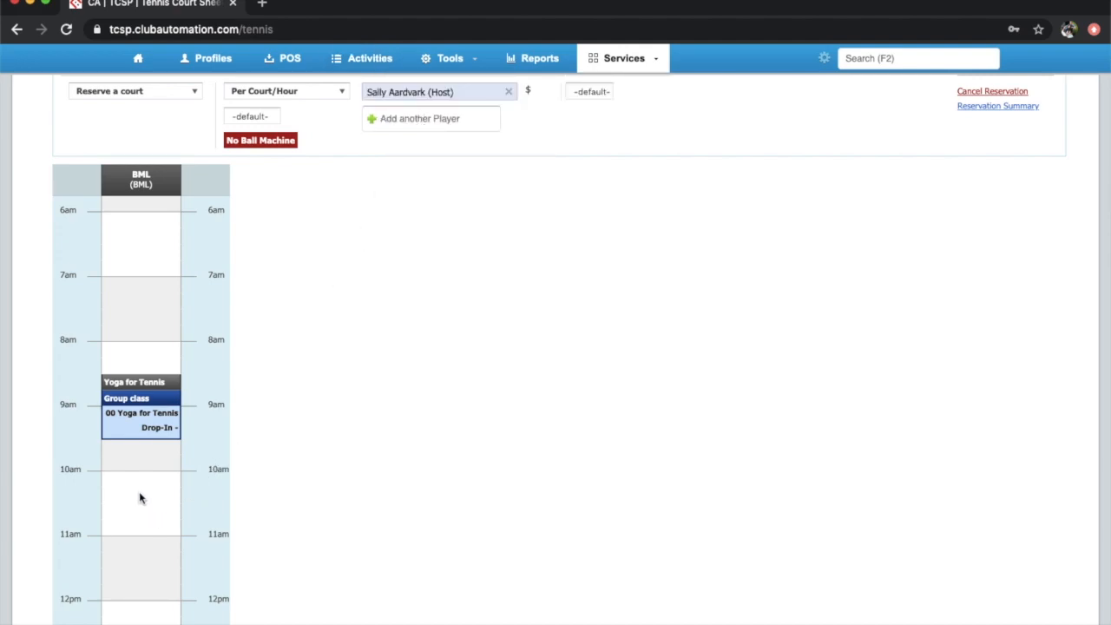
{"action": "left_click_drag", "start_coordinate": [138, 490], "coordinate": [146, 532]}
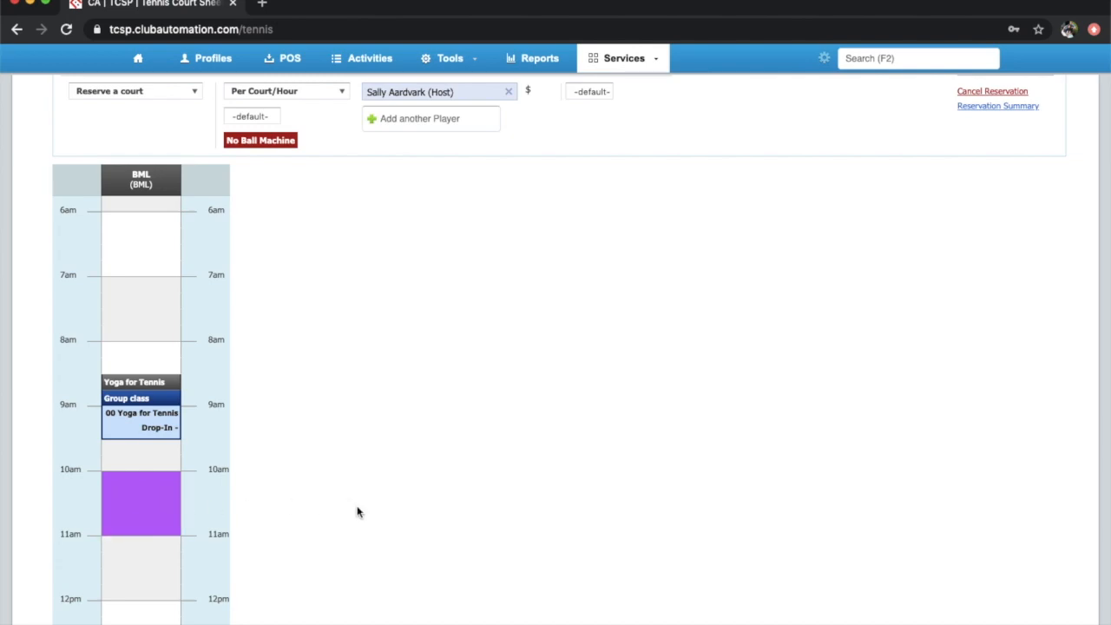
{"action": "scroll", "coordinate": [1108, 444], "scroll_direction": "up", "scroll_amount": 2}
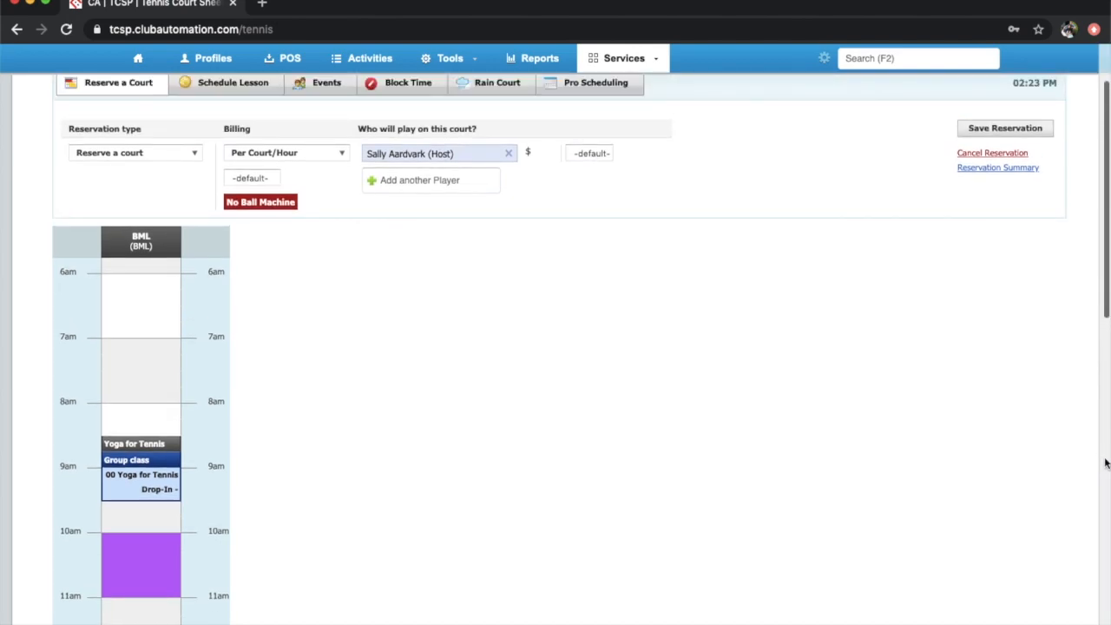
{"action": "left_click", "coordinate": [1011, 155]}
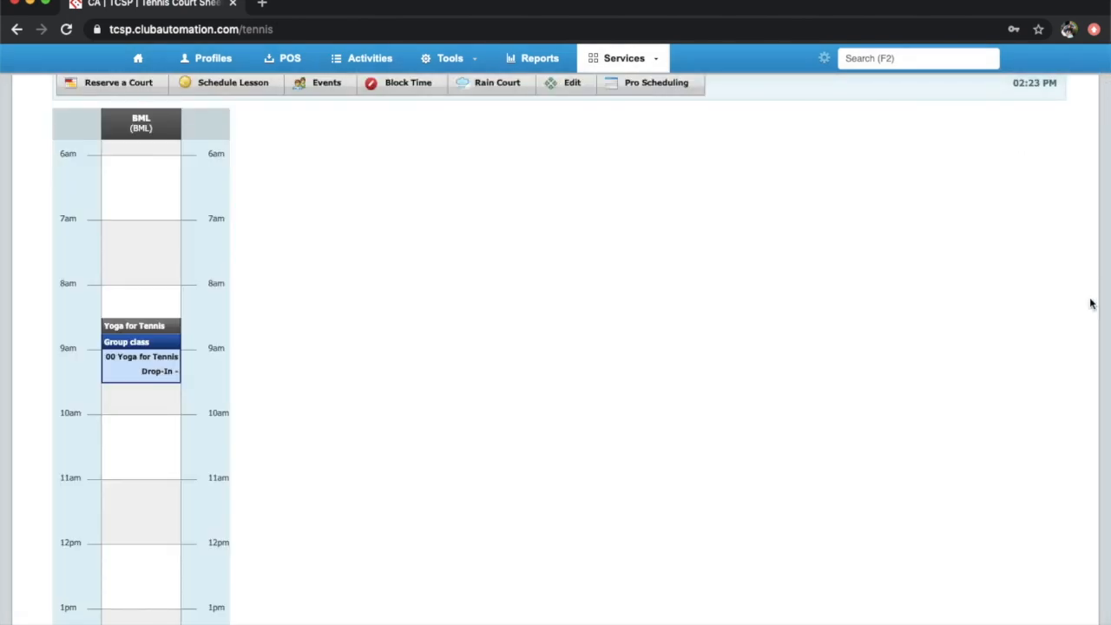
{"action": "scroll", "coordinate": [1079, 330], "scroll_direction": "up", "scroll_amount": 3}
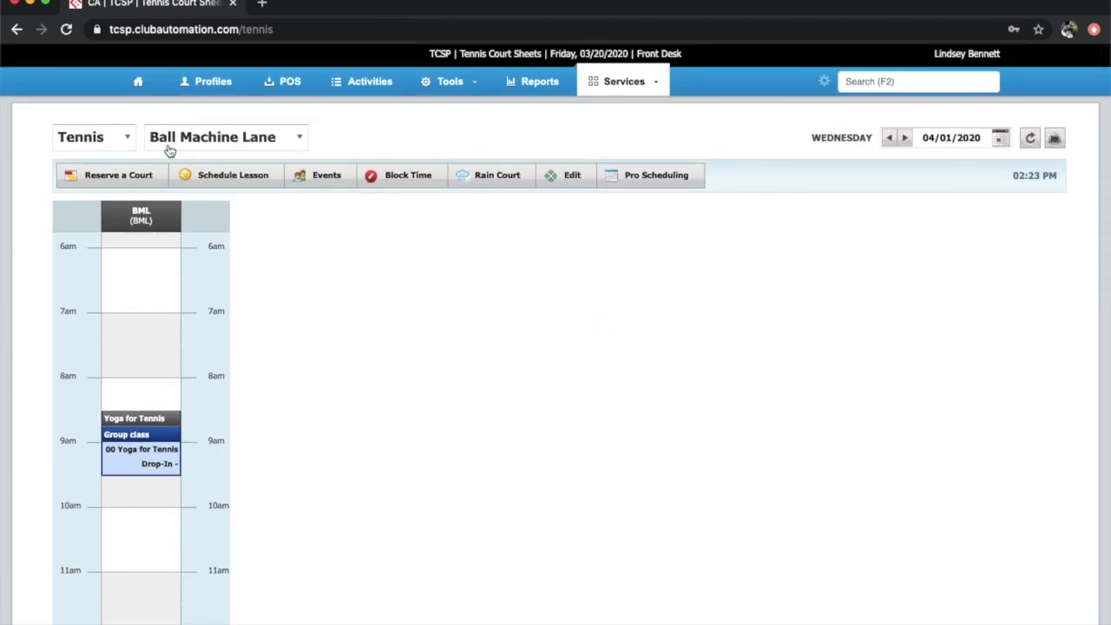
Switch to Baseball and select 10–10:30am in batting cage Lane 1
{"action": "left_click", "coordinate": [128, 139]}
{"action": "left_click", "coordinate": [96, 184]}
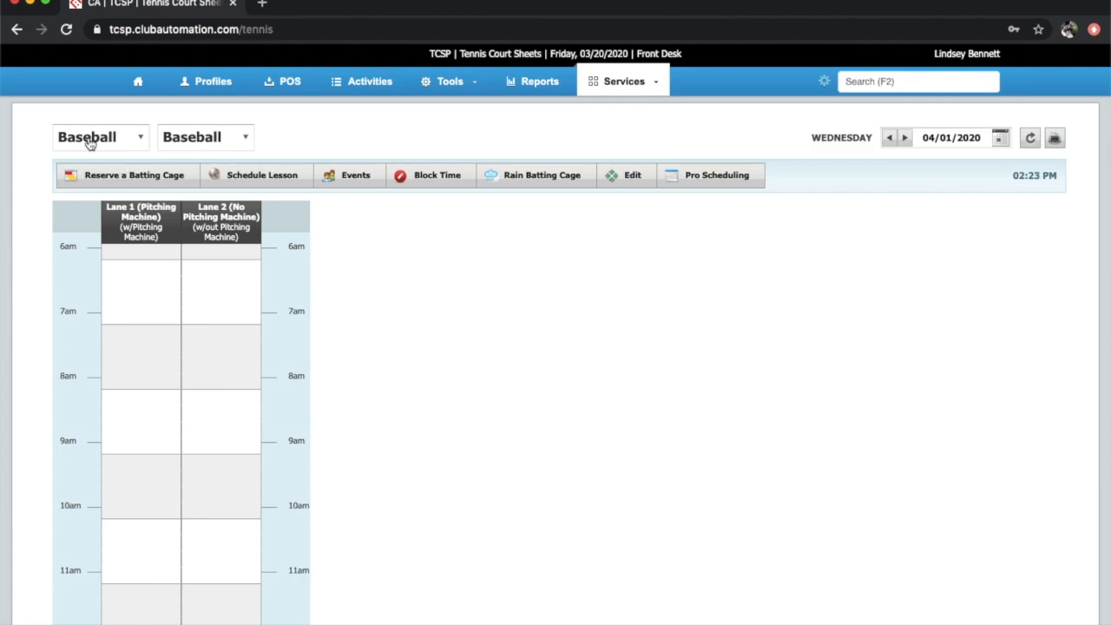
{"action": "scroll", "coordinate": [220, 217], "scroll_direction": "down", "scroll_amount": 3}
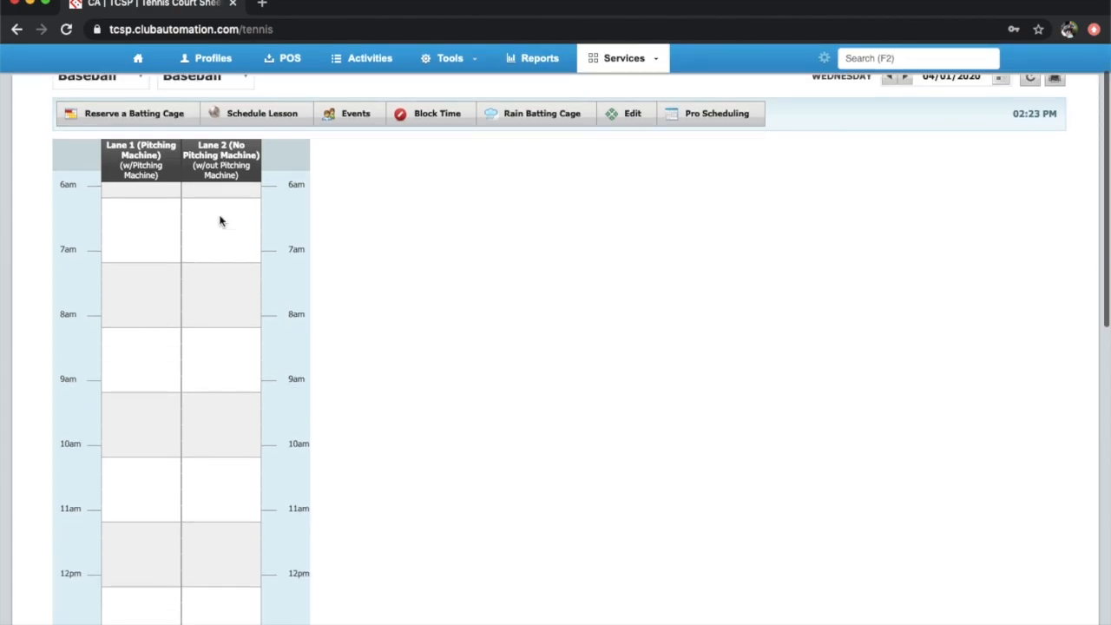
{"action": "left_click", "coordinate": [165, 121]}
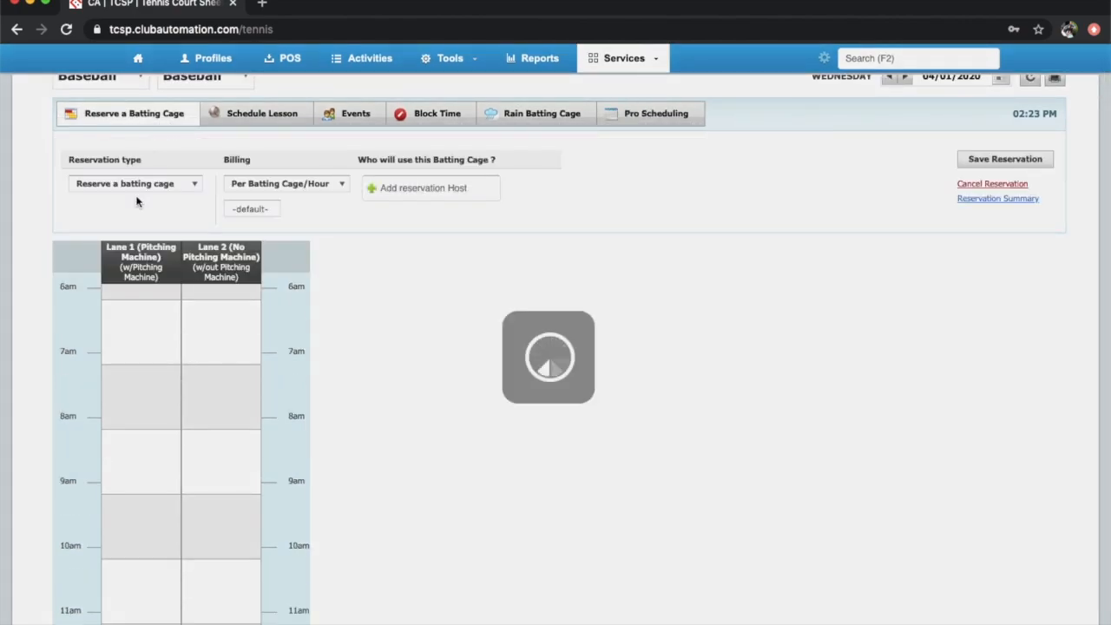
{"action": "left_click_drag", "start_coordinate": [122, 566], "coordinate": [117, 621]}
Set the existing client as the cage host, abandoning the new-client form
{"action": "left_click", "coordinate": [439, 187]}
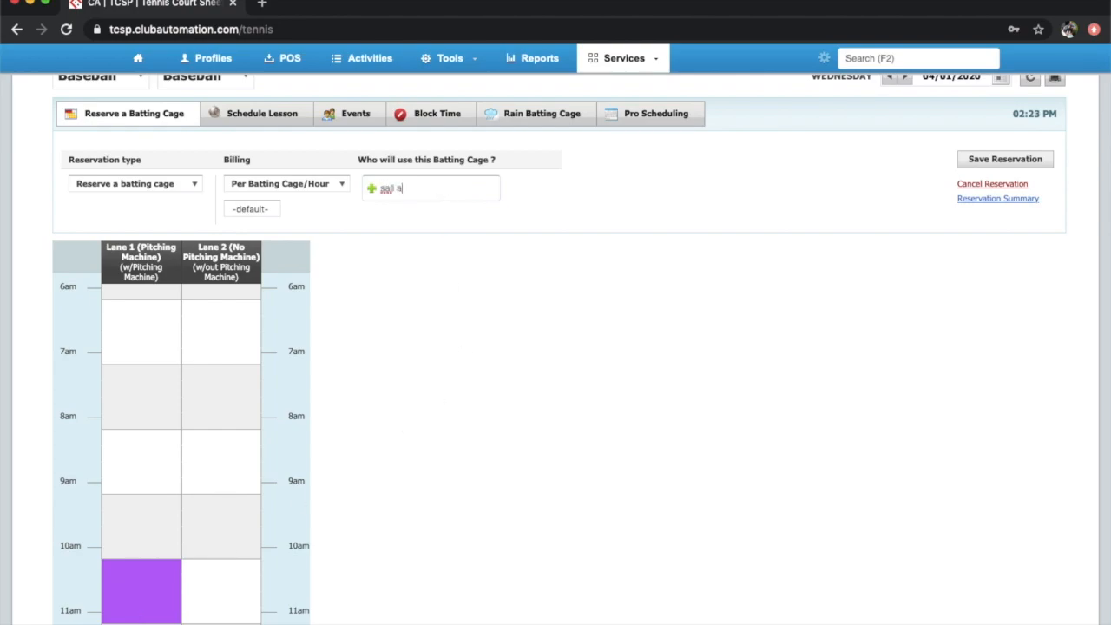
{"action": "left_click", "coordinate": [460, 239]}
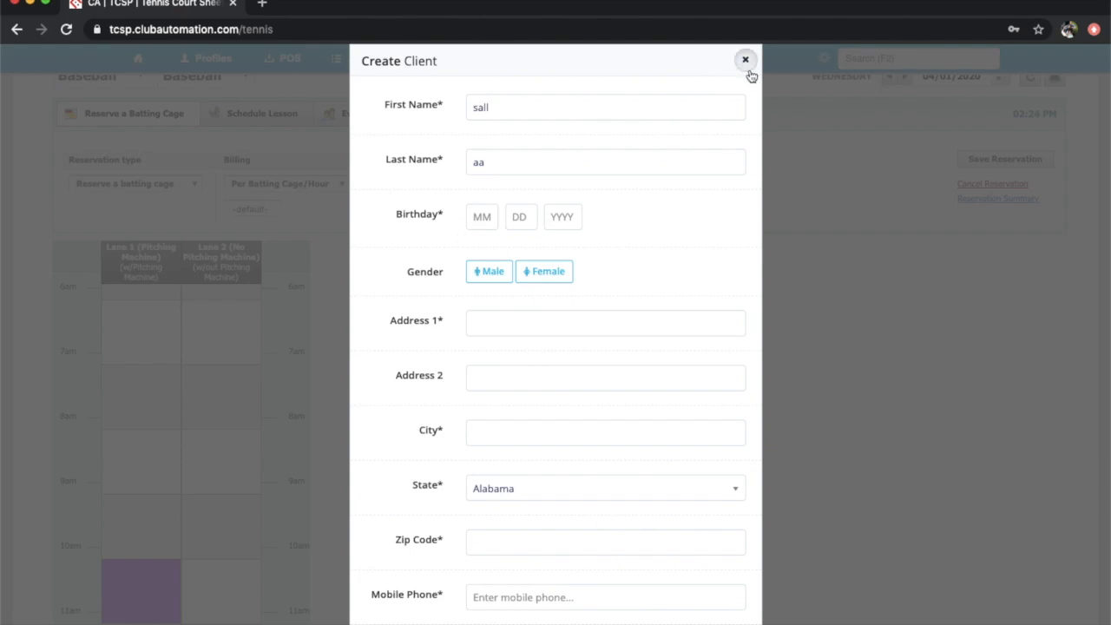
{"action": "left_click", "coordinate": [746, 61]}
{"action": "type", "text": "r"}
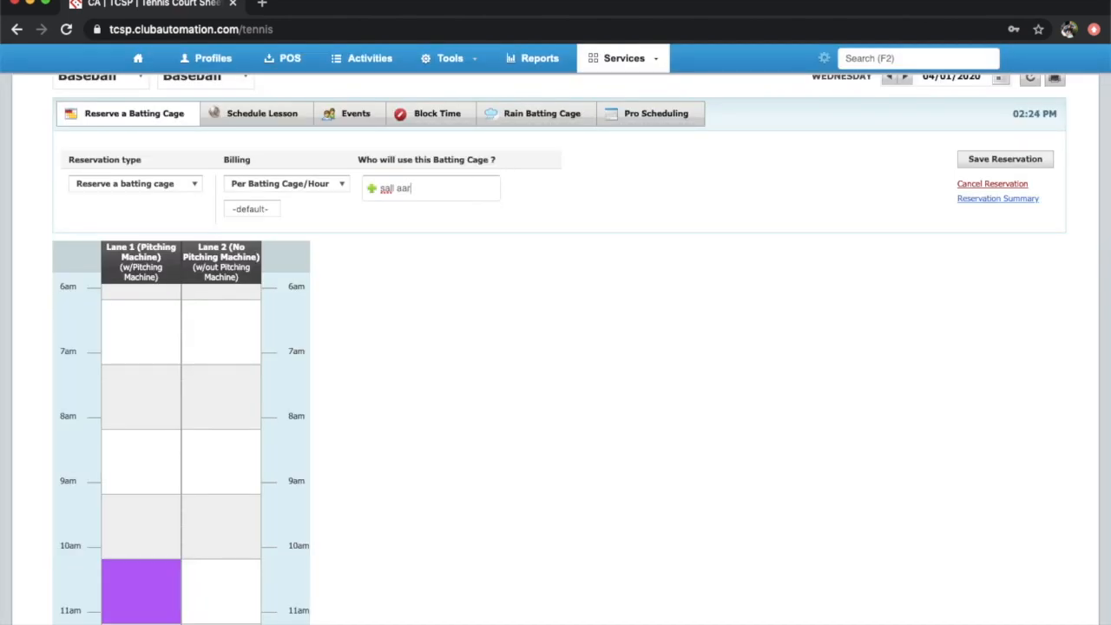
{"action": "left_click", "coordinate": [407, 220]}
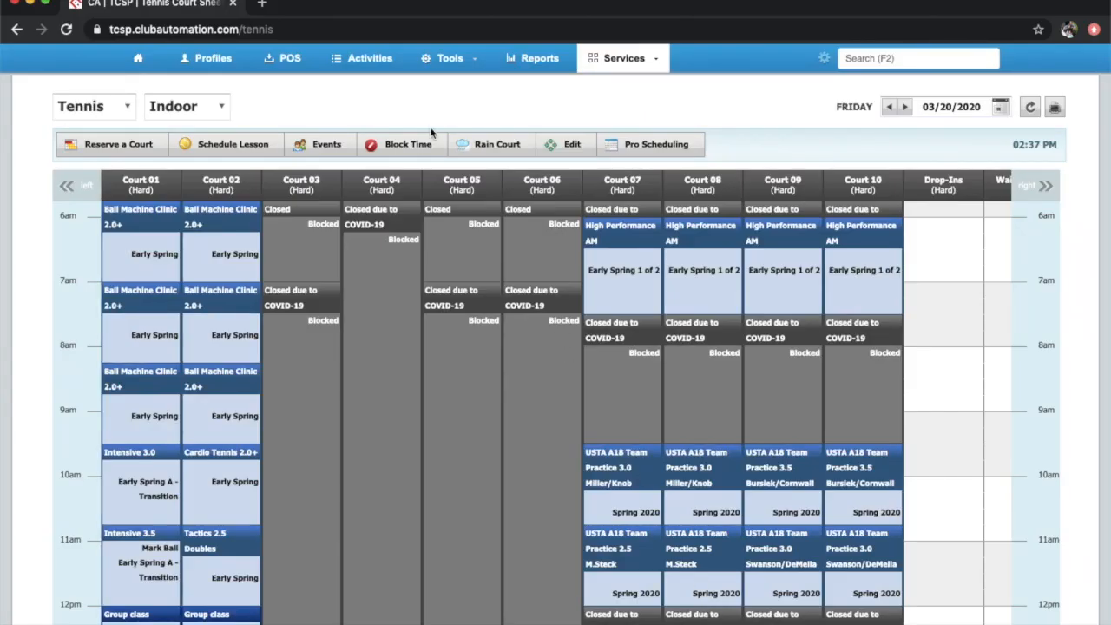
Open the pro schedule for the Ball Machine Clinic 2.0+ Early Spring Wednesdays 09:30am slot
{"action": "left_click", "coordinate": [379, 68]}
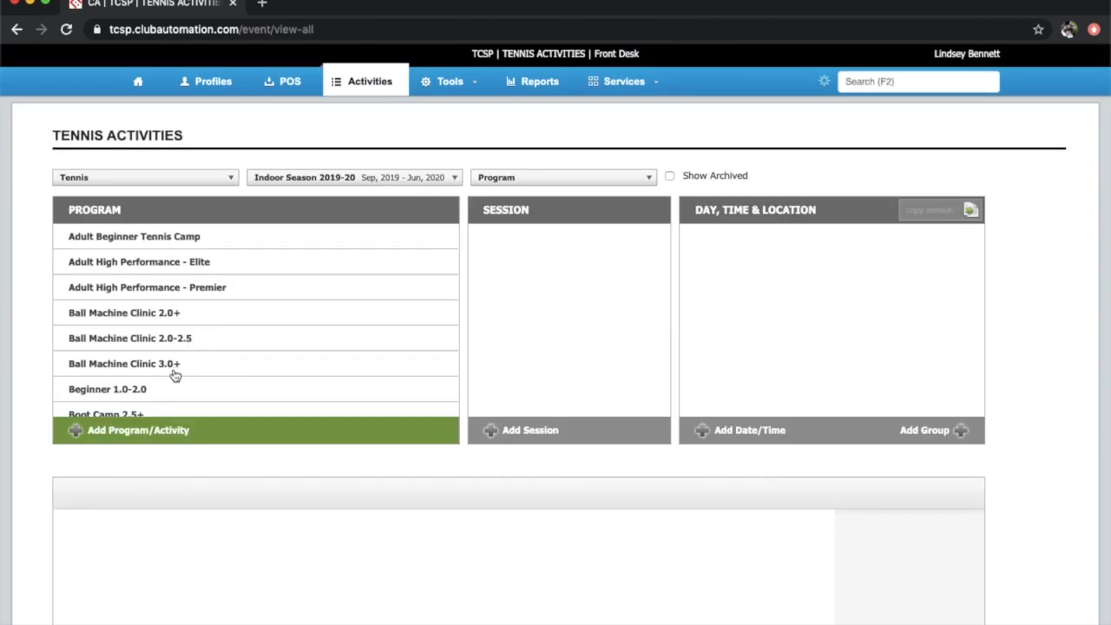
{"action": "left_click", "coordinate": [191, 315]}
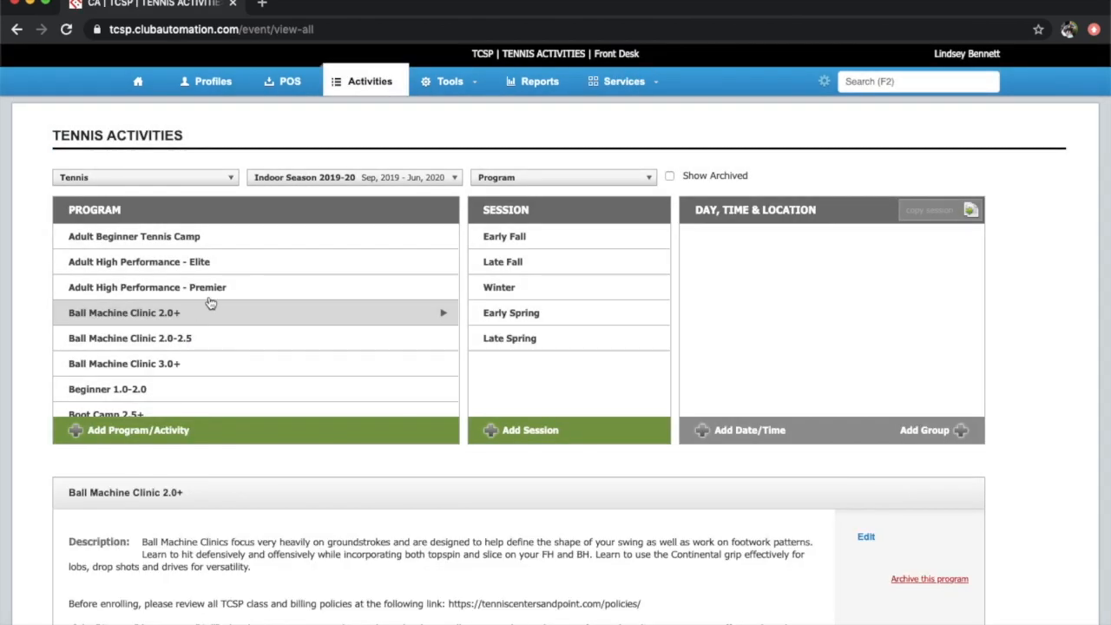
{"action": "left_click", "coordinate": [521, 318]}
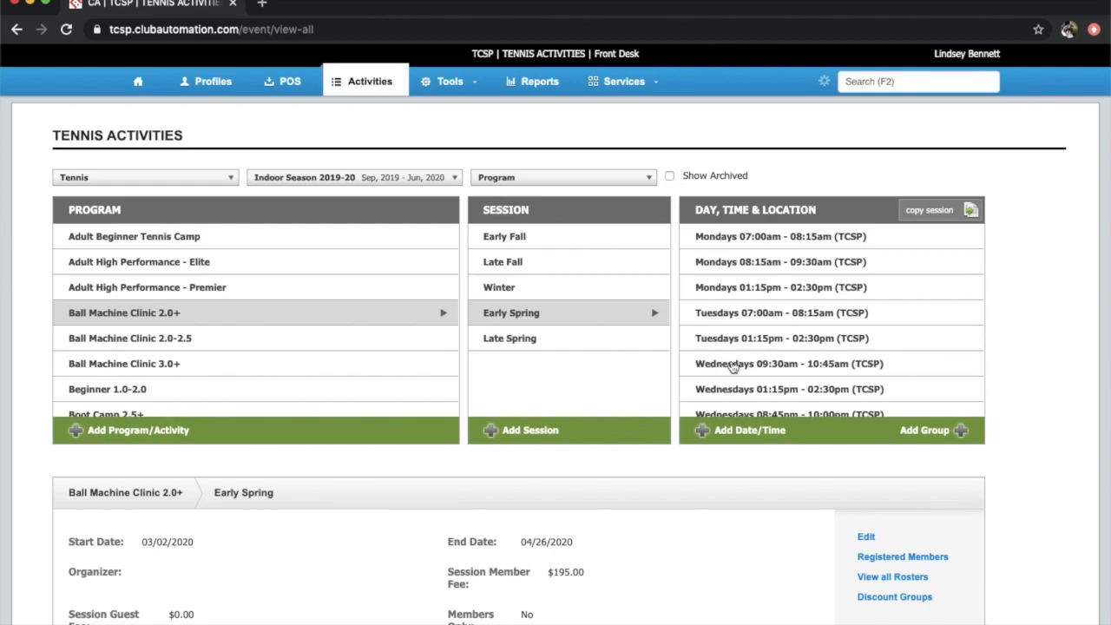
{"action": "left_click", "coordinate": [759, 372]}
{"action": "scroll", "coordinate": [759, 371], "scroll_direction": "down", "scroll_amount": 5}
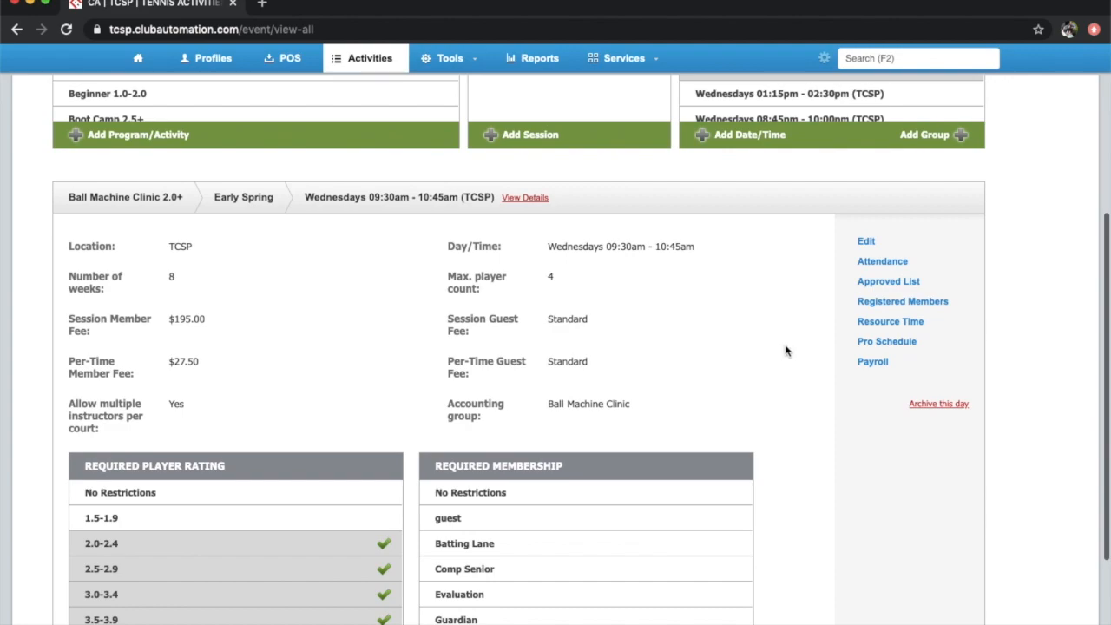
{"action": "left_click", "coordinate": [871, 345]}
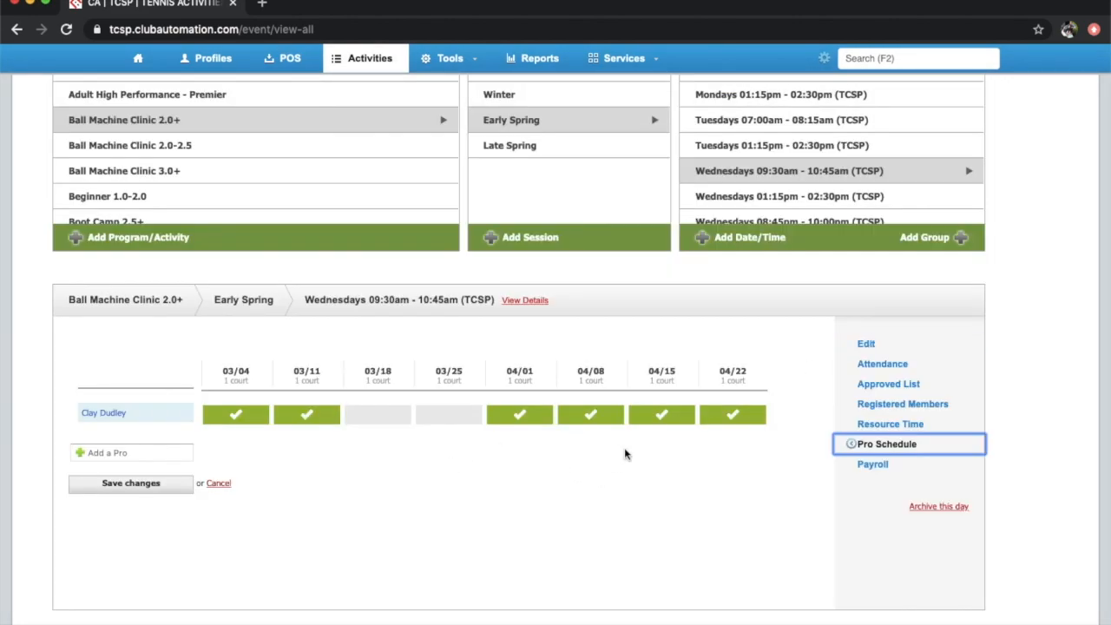
In the clinic's attendance grid, mark the first member Present for 03/18, then clear that mark
{"action": "left_click", "coordinate": [892, 366]}
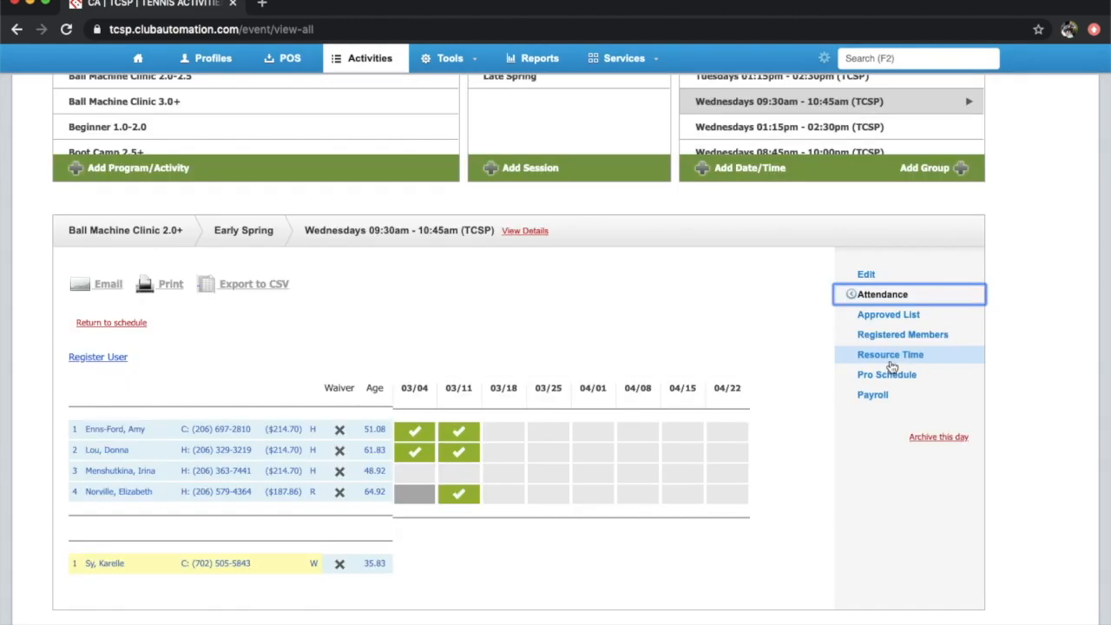
{"action": "scroll", "coordinate": [533, 553], "scroll_direction": "down", "scroll_amount": 2}
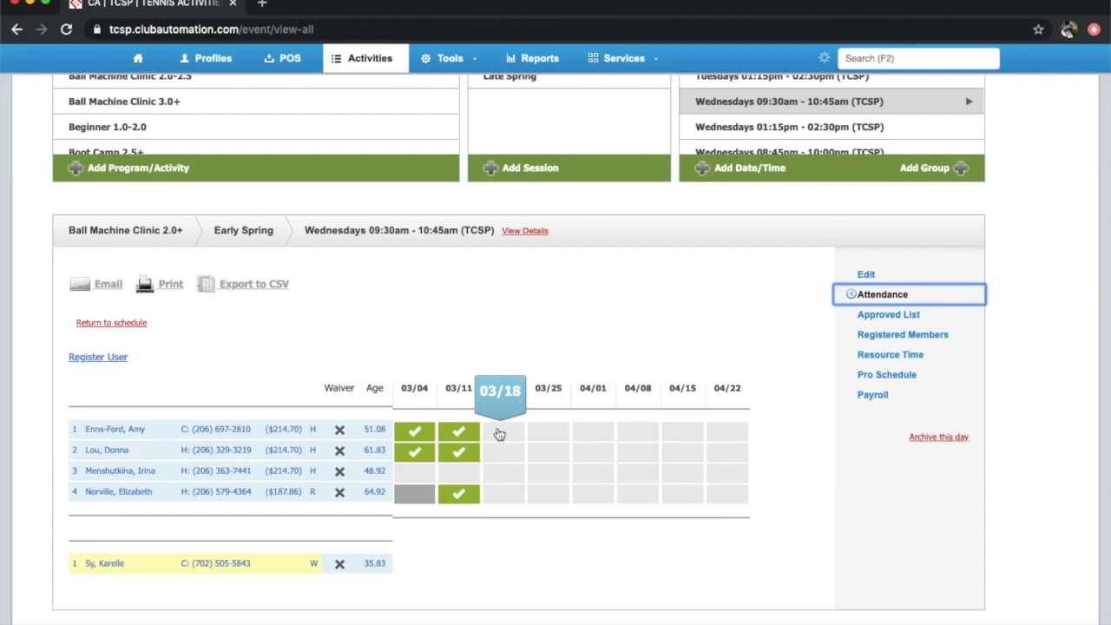
{"action": "left_click", "coordinate": [500, 433]}
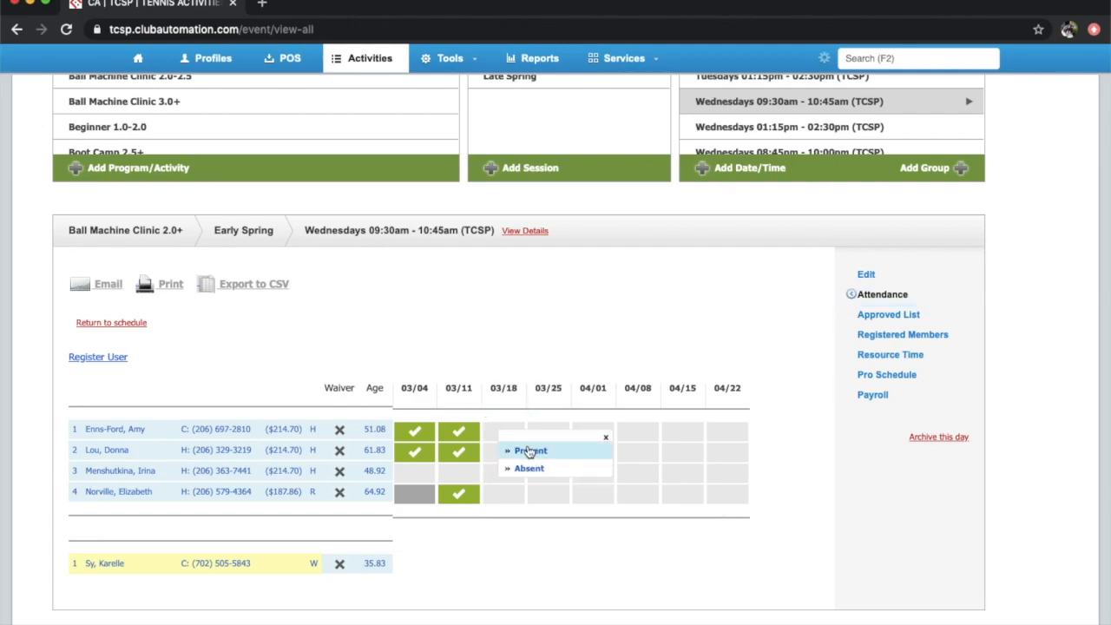
{"action": "left_click", "coordinate": [528, 451]}
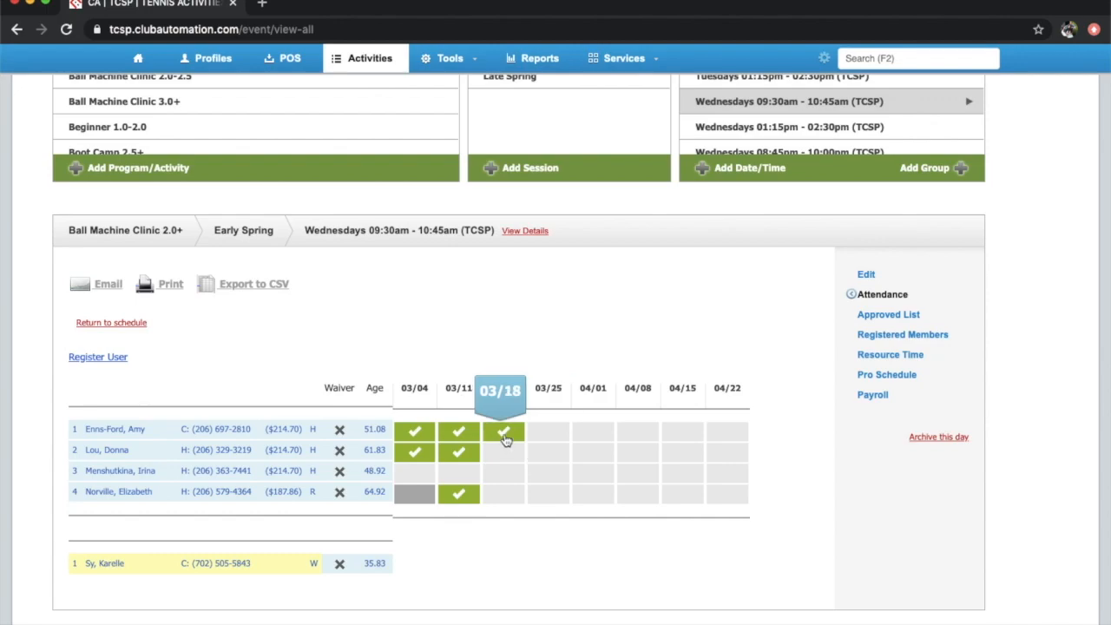
{"action": "left_click", "coordinate": [506, 440]}
{"action": "left_click", "coordinate": [530, 487]}
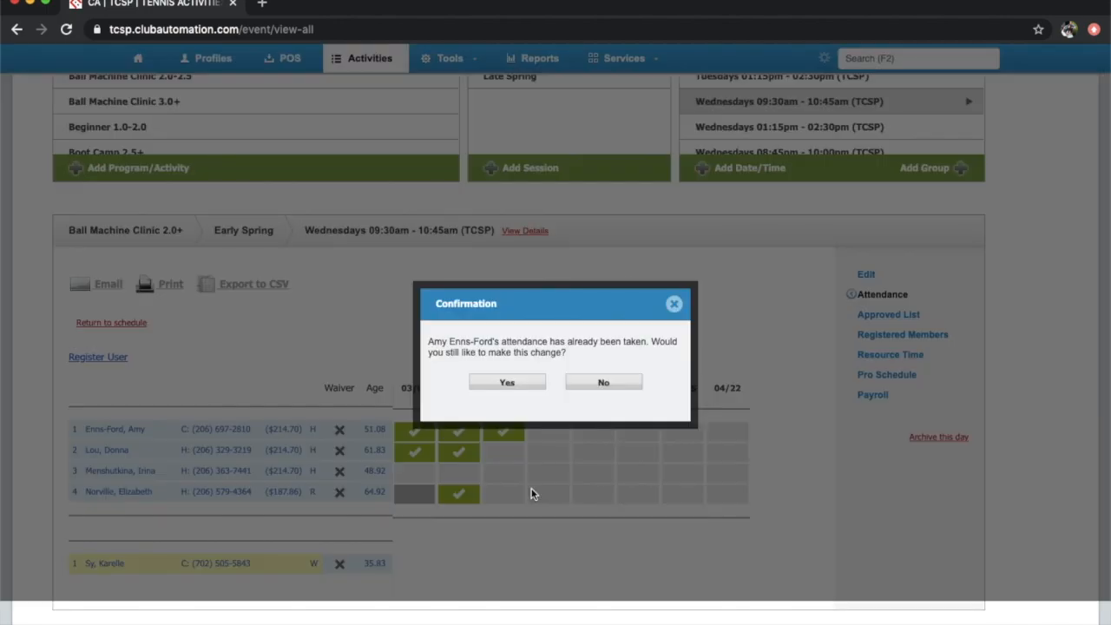
{"action": "left_click", "coordinate": [519, 383]}
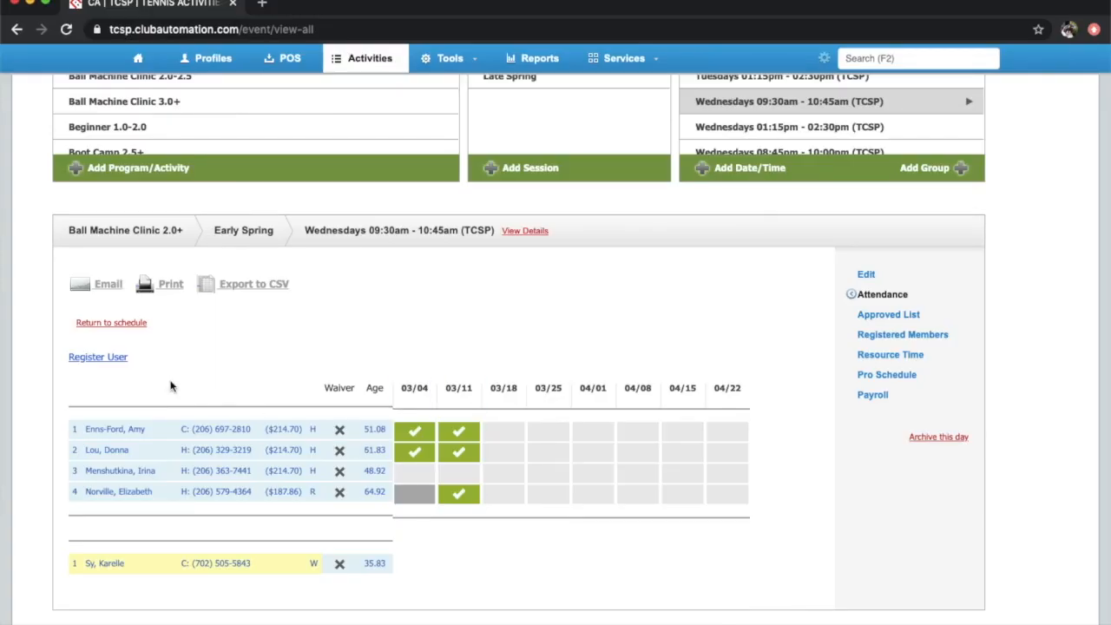
Start registering the test member for the clinic with Prorate billing dated 03/21/2020
{"action": "left_click", "coordinate": [114, 358]}
{"action": "left_click", "coordinate": [607, 295]}
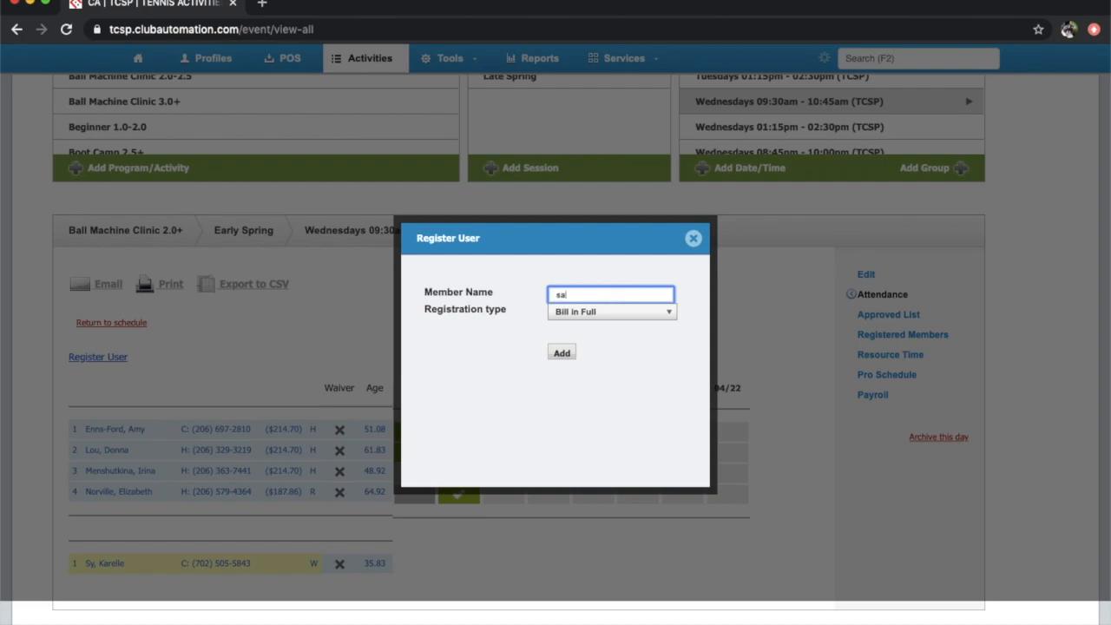
{"action": "type", "text": "sally"}
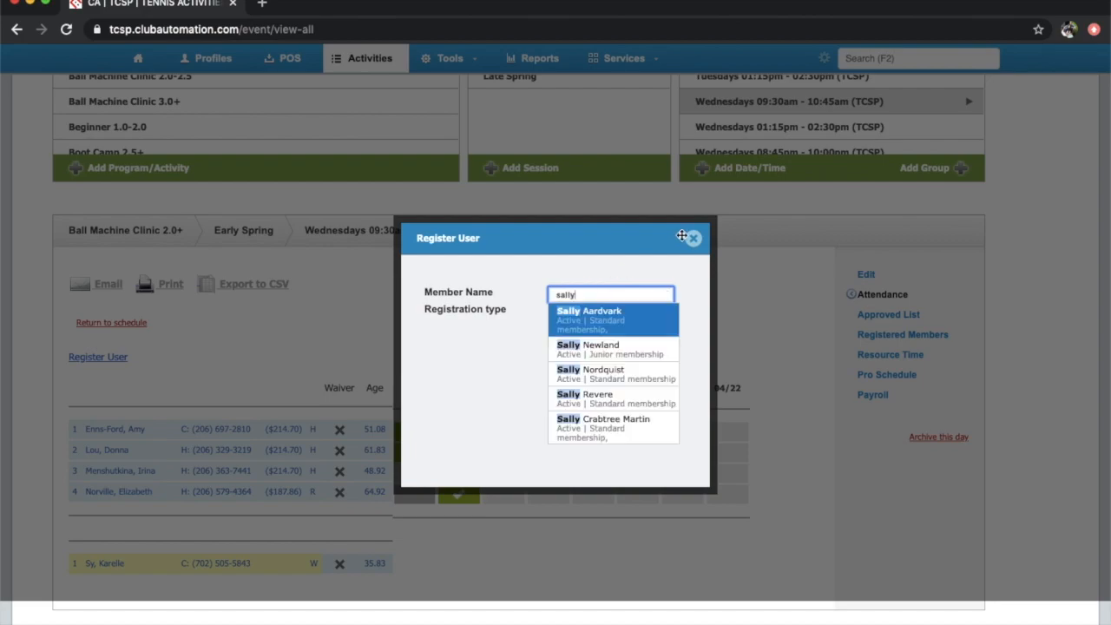
{"action": "left_click", "coordinate": [620, 319]}
{"action": "left_click", "coordinate": [657, 313]}
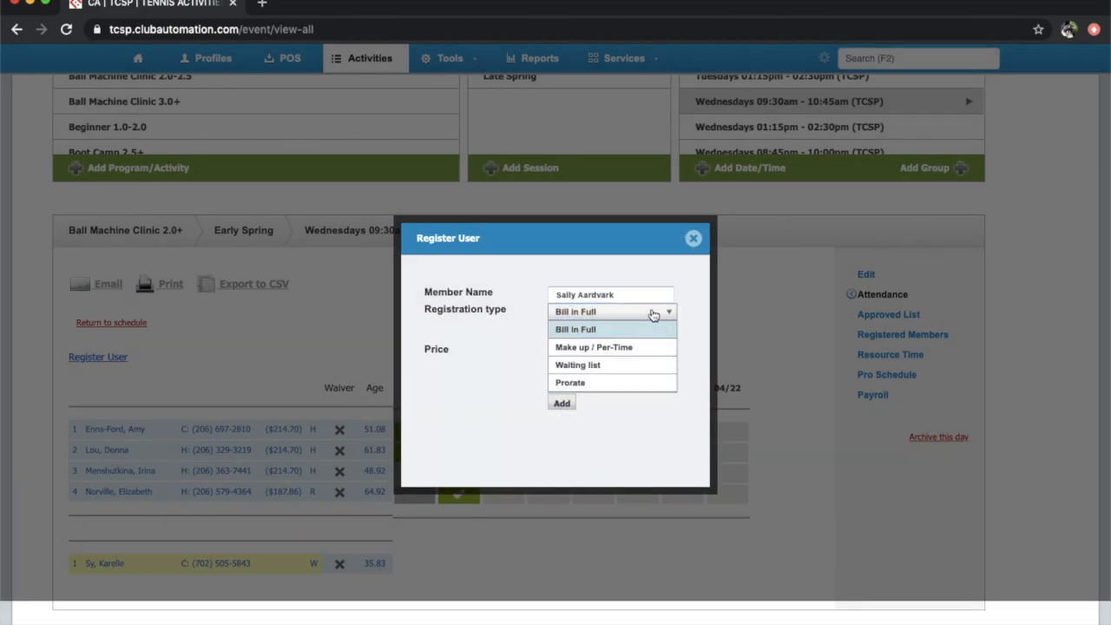
{"action": "left_click", "coordinate": [590, 382]}
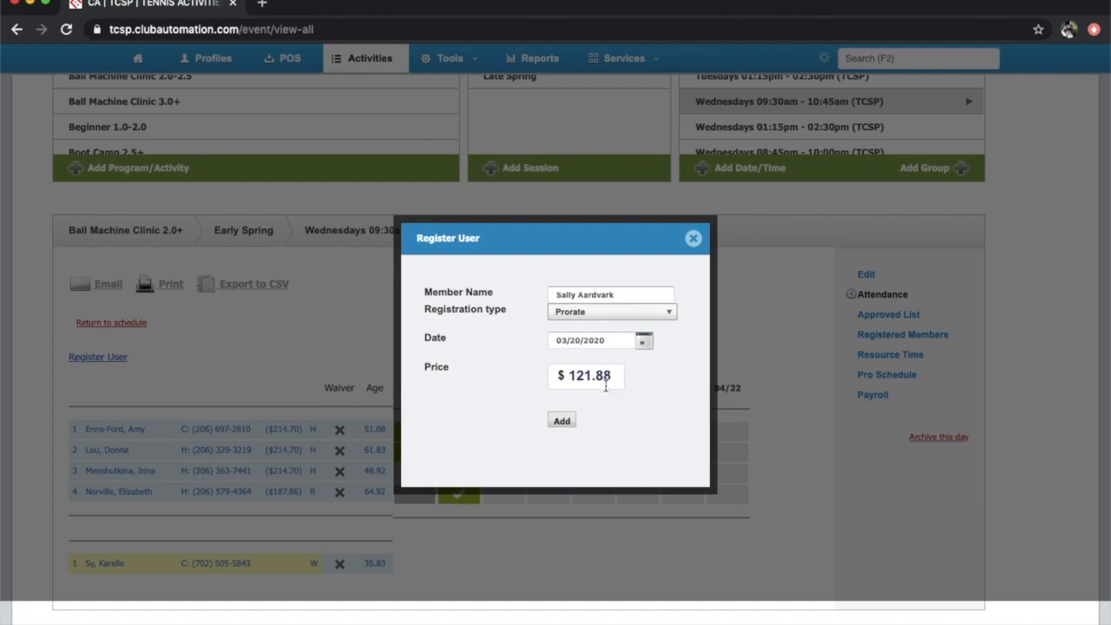
{"action": "left_click", "coordinate": [646, 343]}
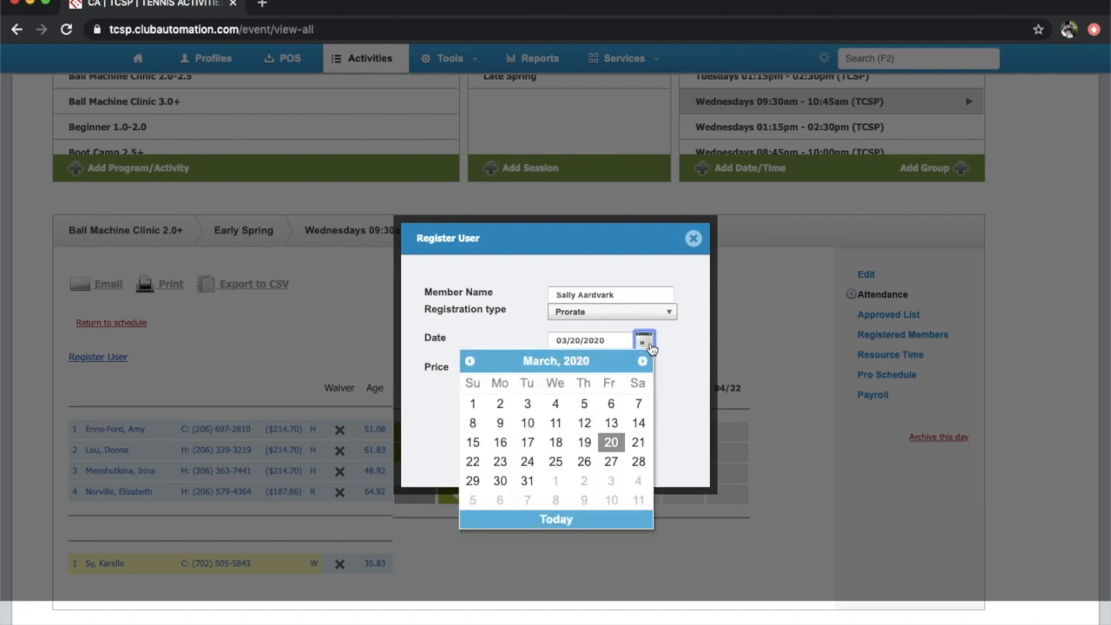
{"action": "left_click", "coordinate": [635, 442]}
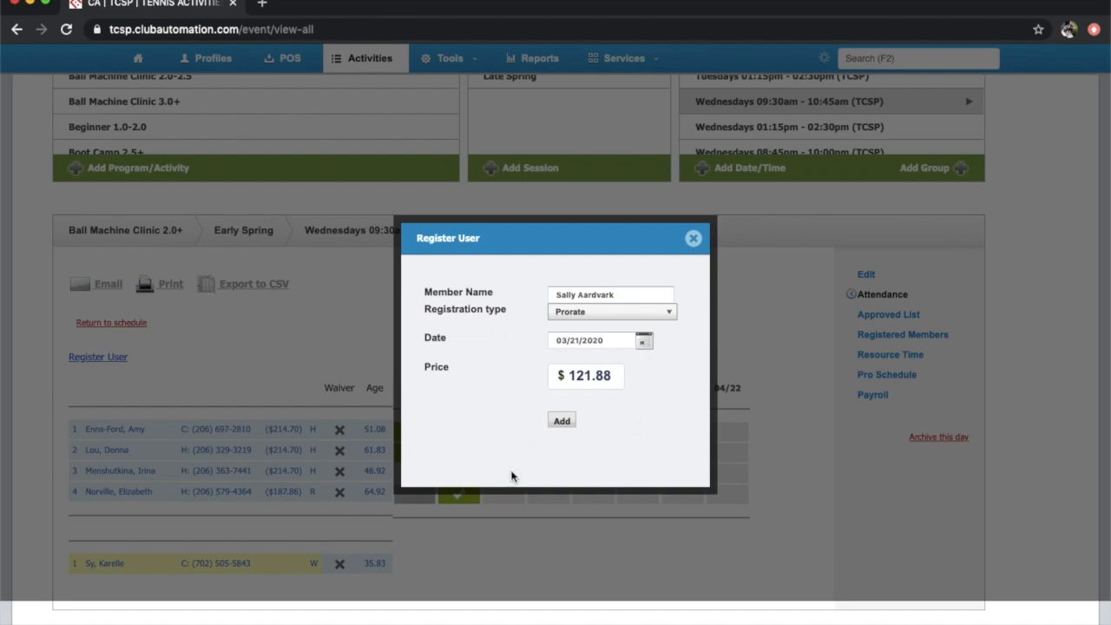
Submit the registration and, since the class is full, put the member on the waiting list
{"action": "left_click", "coordinate": [562, 421]}
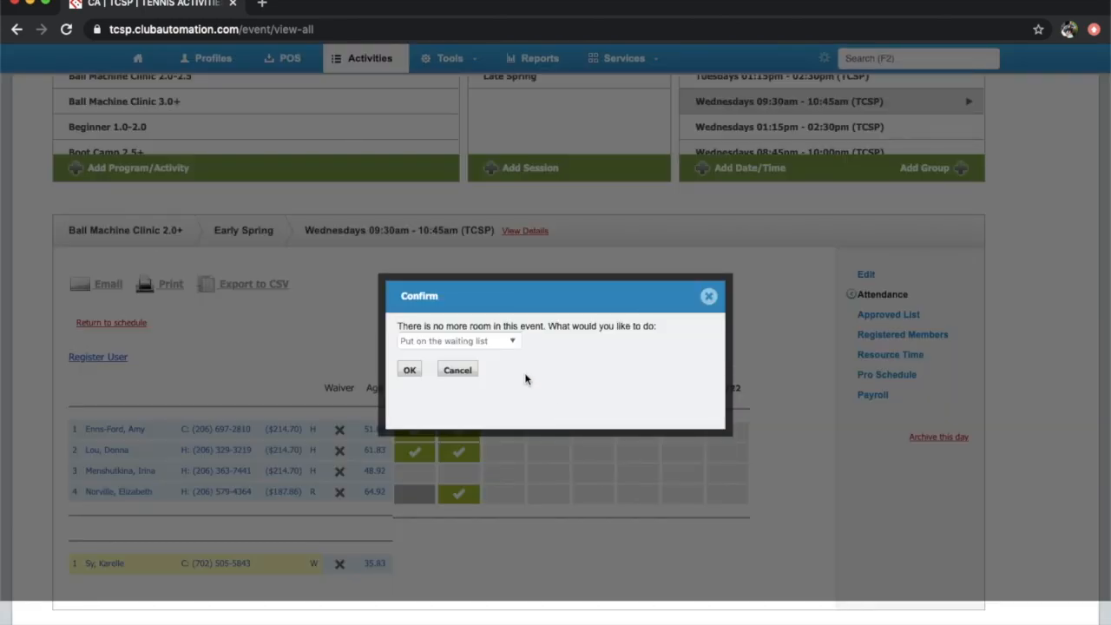
{"action": "left_click", "coordinate": [502, 339]}
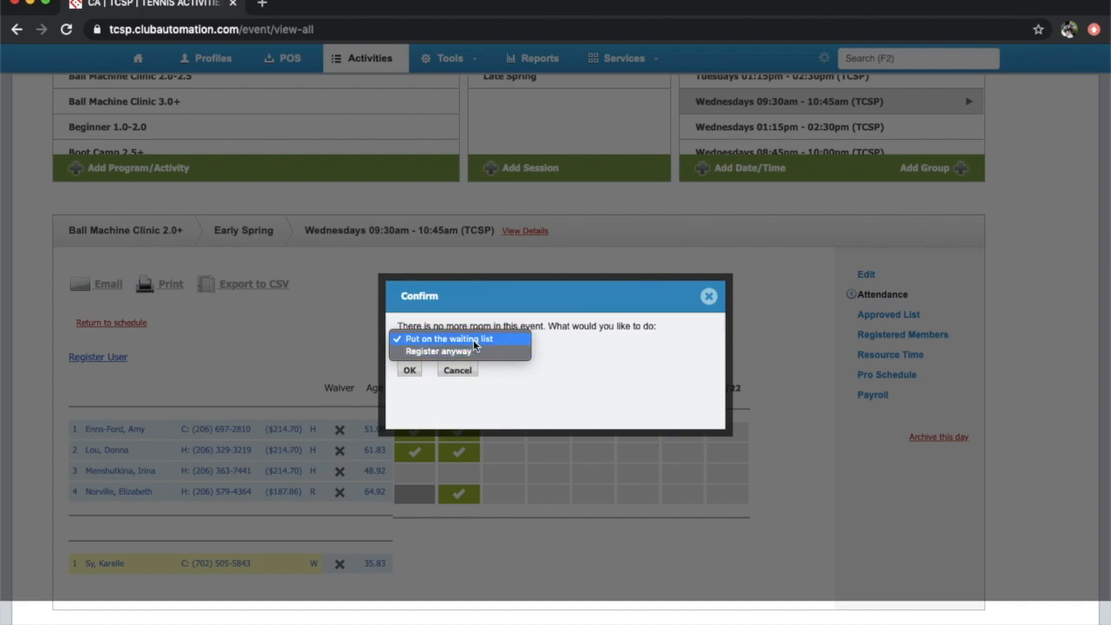
{"action": "left_click", "coordinate": [474, 340]}
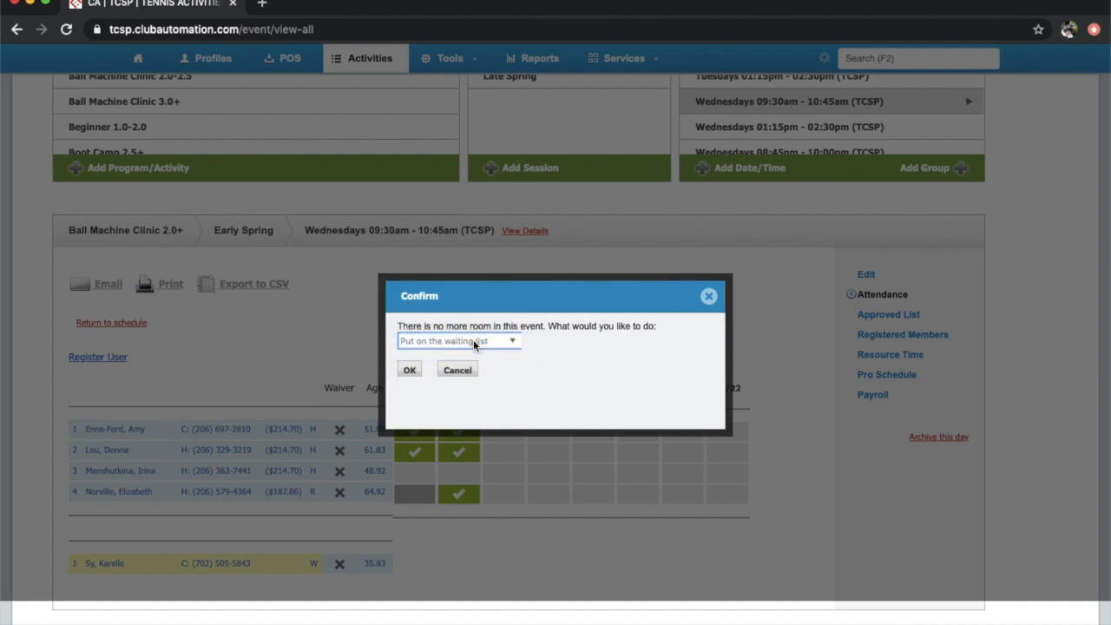
{"action": "left_click", "coordinate": [409, 370]}
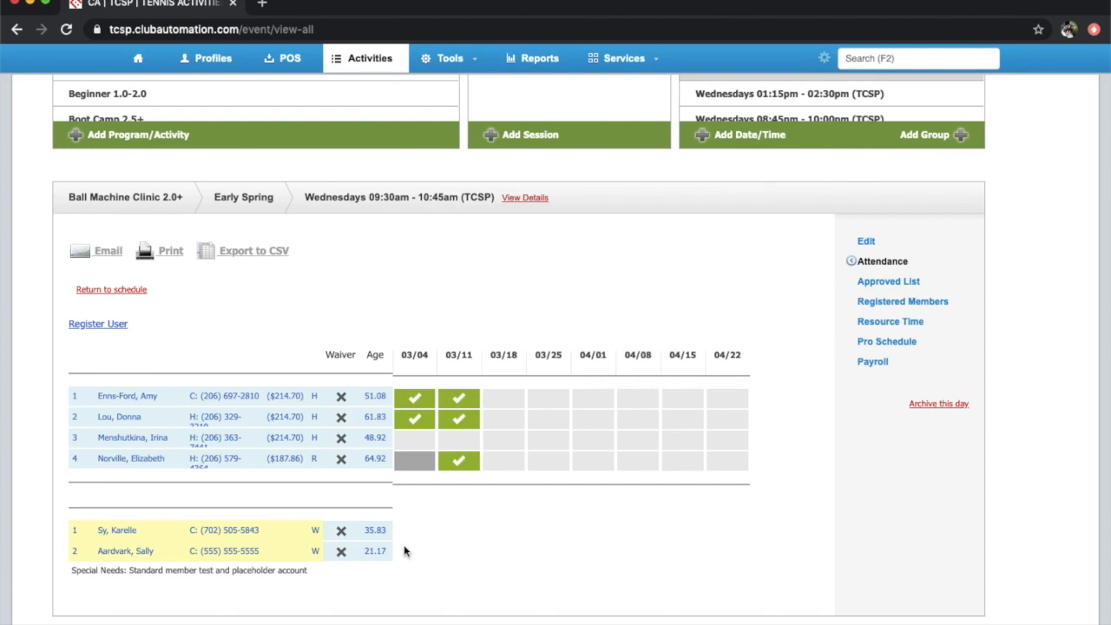
Register the waitlisted test member into the clinic with Prorate billing
{"action": "left_click", "coordinate": [317, 560]}
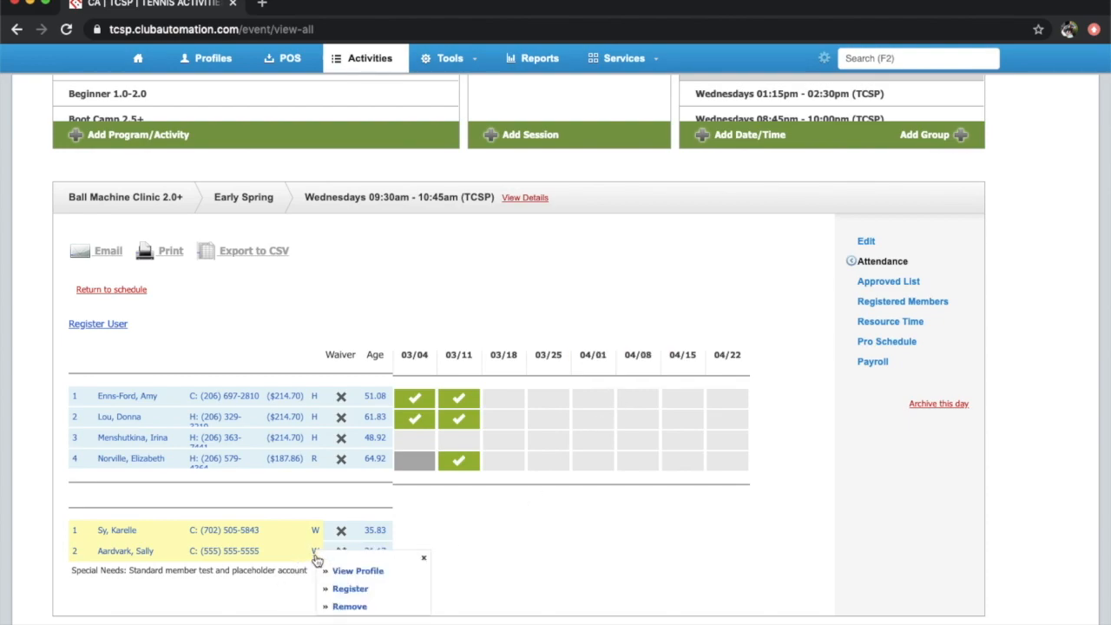
{"action": "left_click", "coordinate": [349, 588]}
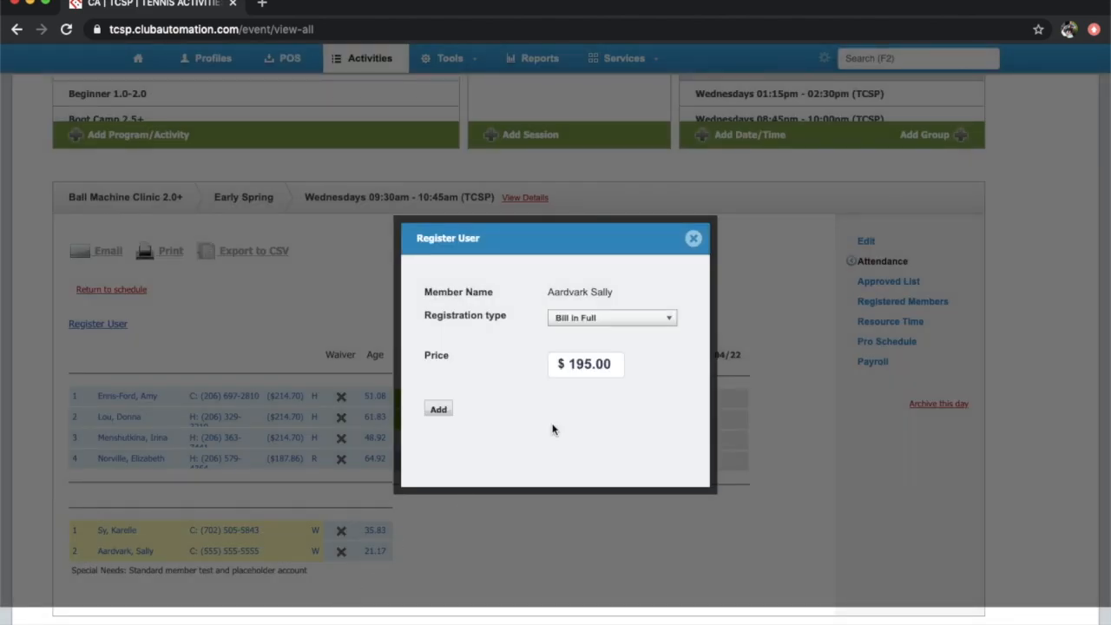
{"action": "left_click", "coordinate": [630, 321]}
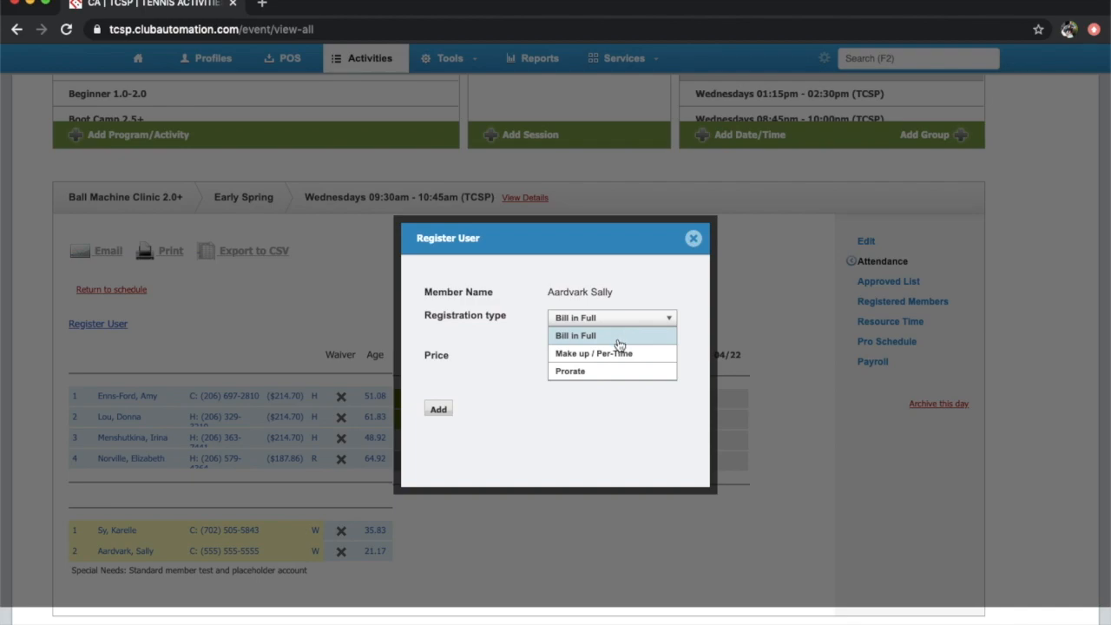
{"action": "left_click", "coordinate": [570, 371]}
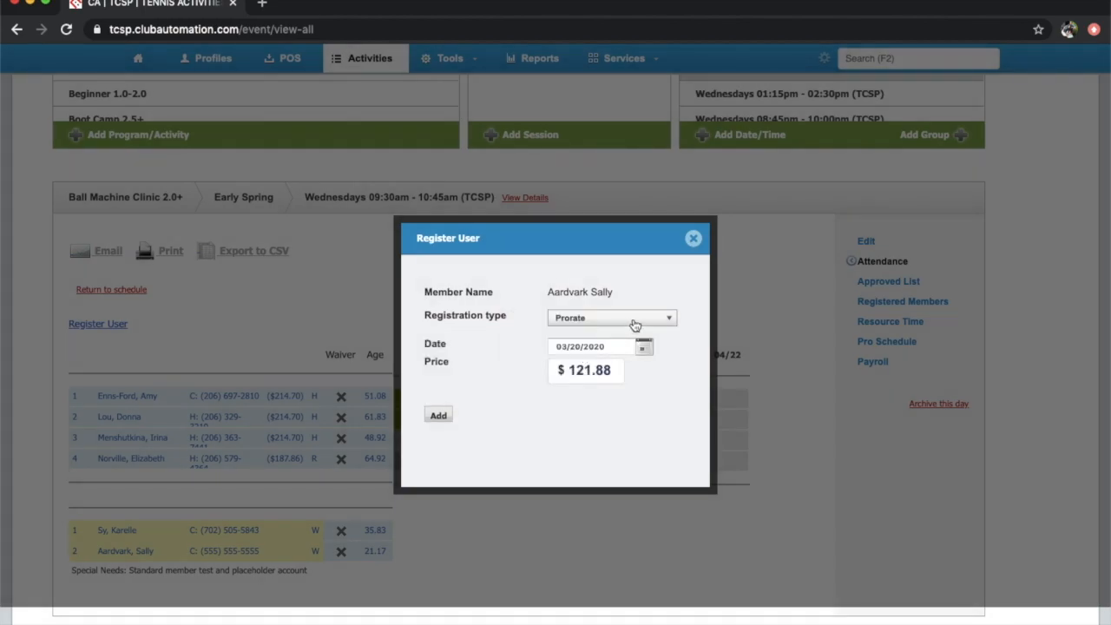
{"action": "left_click", "coordinate": [438, 415]}
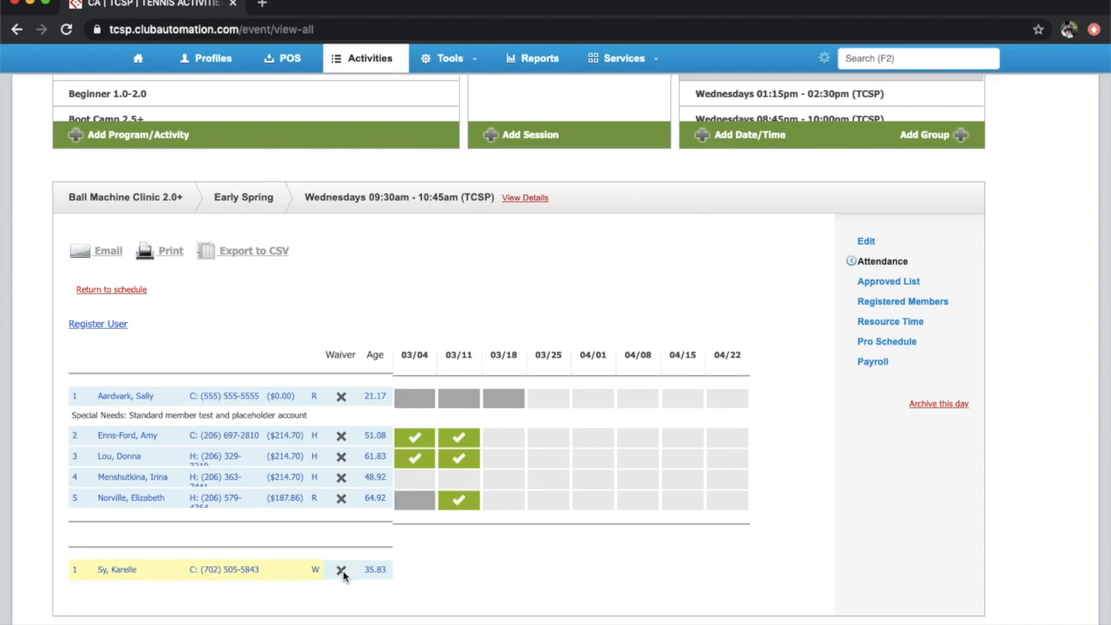
{"action": "left_click", "coordinate": [315, 571]}
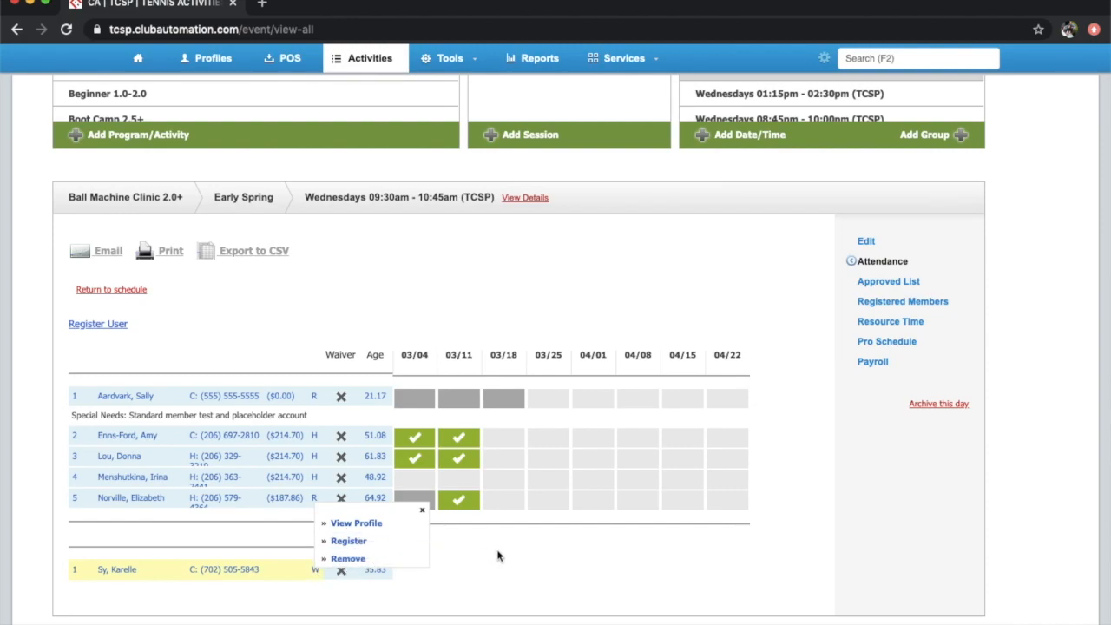
From the test member's Registrations tab, withdraw her from Ball Machine Clinic 2.0+
{"action": "left_click", "coordinate": [128, 398]}
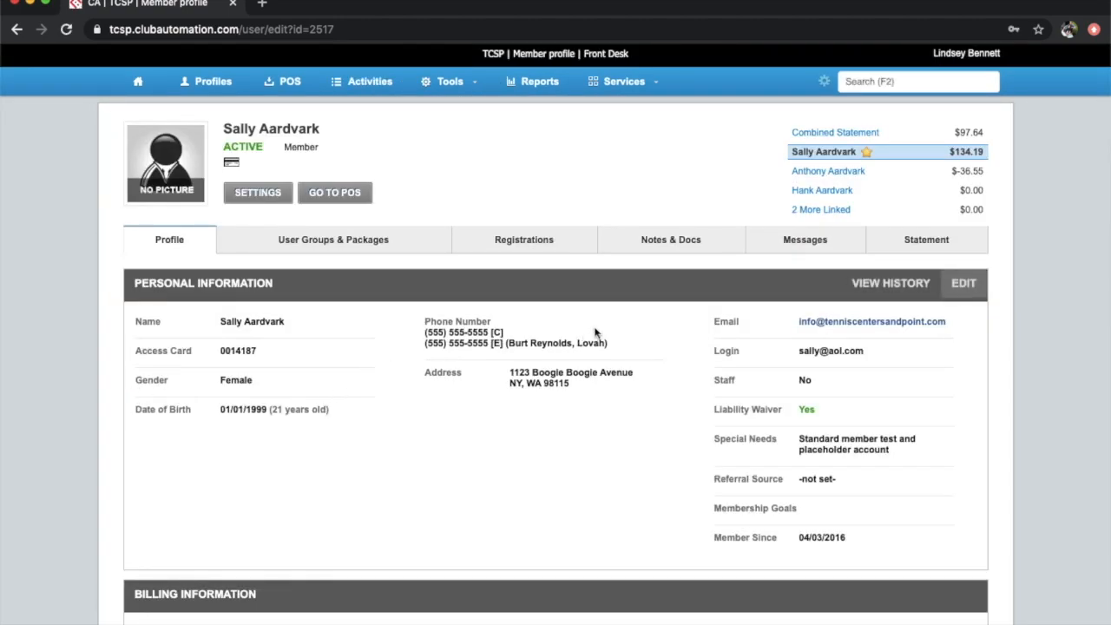
{"action": "left_click", "coordinate": [546, 246]}
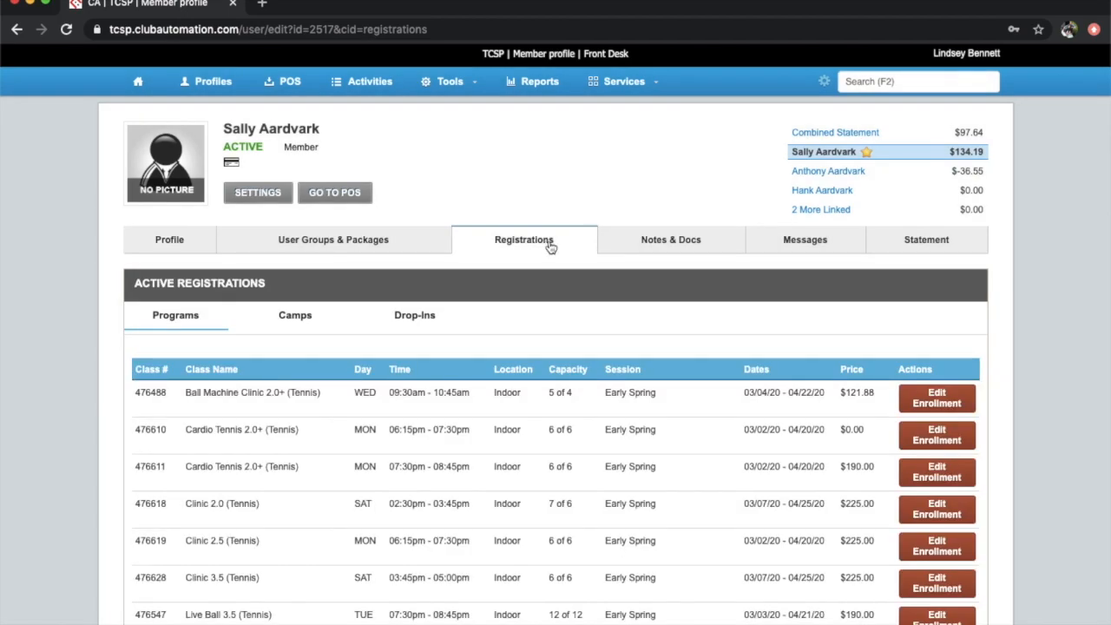
{"action": "left_click", "coordinate": [913, 398]}
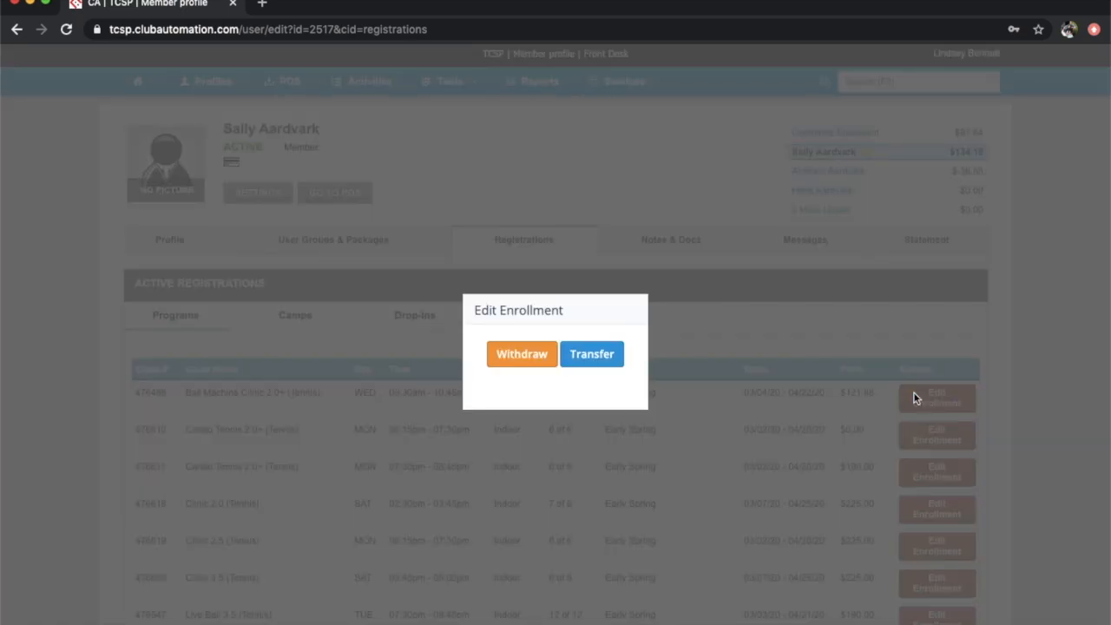
{"action": "left_click", "coordinate": [516, 356]}
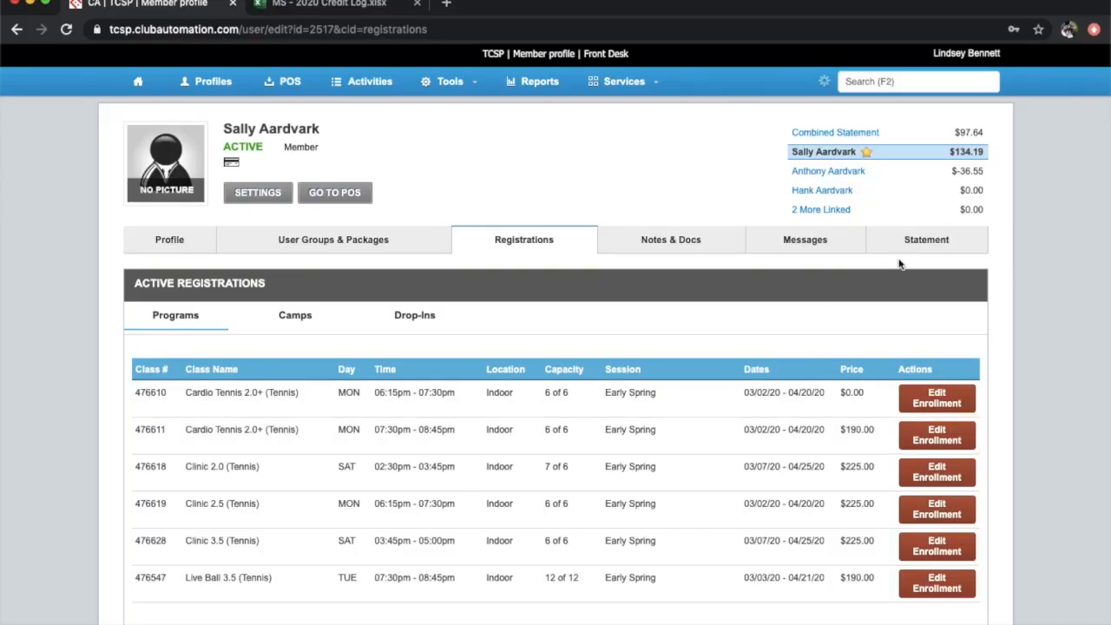
{"action": "left_click", "coordinate": [911, 244]}
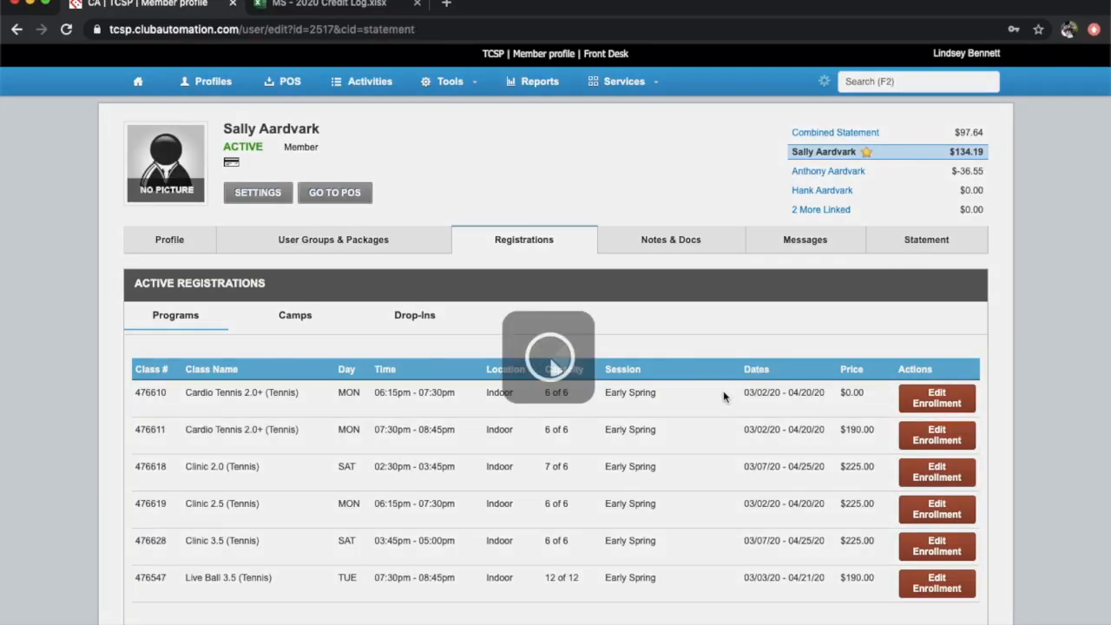
Copy the Clinic 2.5 charge's transaction number and switch to the MS - 2020 Credit Log workbook
{"action": "scroll", "coordinate": [723, 397], "scroll_direction": "down", "scroll_amount": 10}
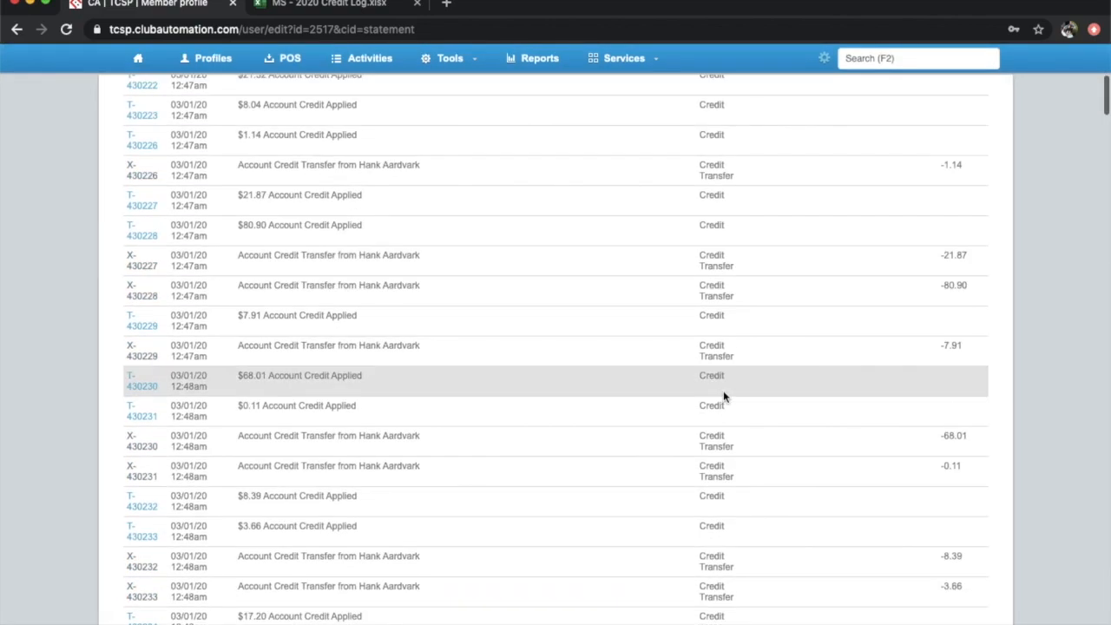
{"action": "scroll", "coordinate": [725, 396], "scroll_direction": "down", "scroll_amount": 1}
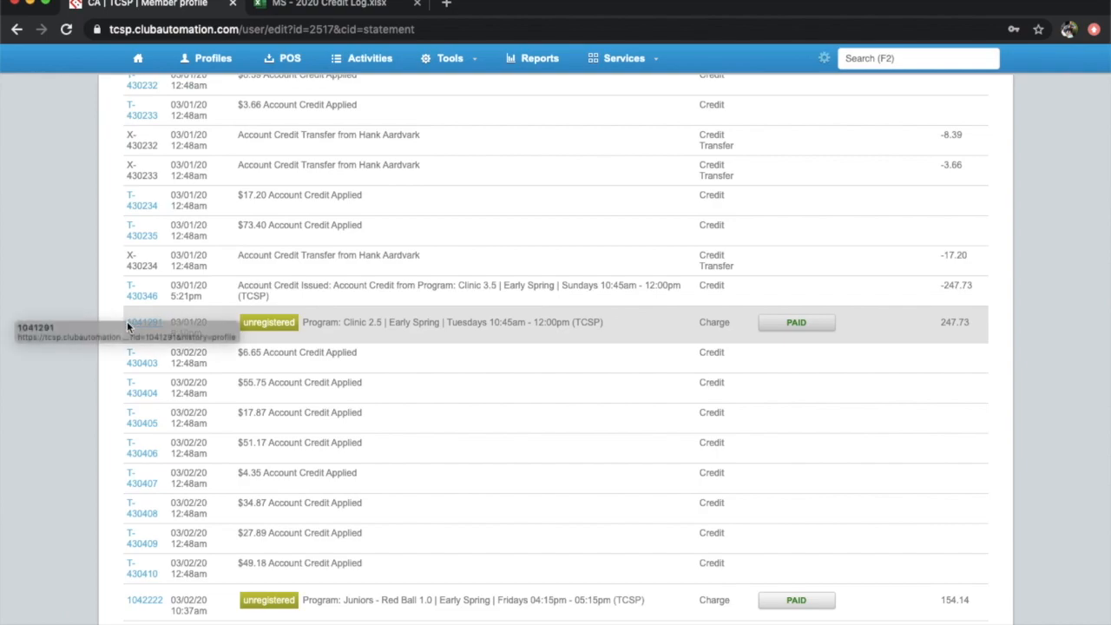
{"action": "left_click_drag", "start_coordinate": [166, 319], "coordinate": [124, 327]}
{"action": "key", "text": "ctrl+c"}
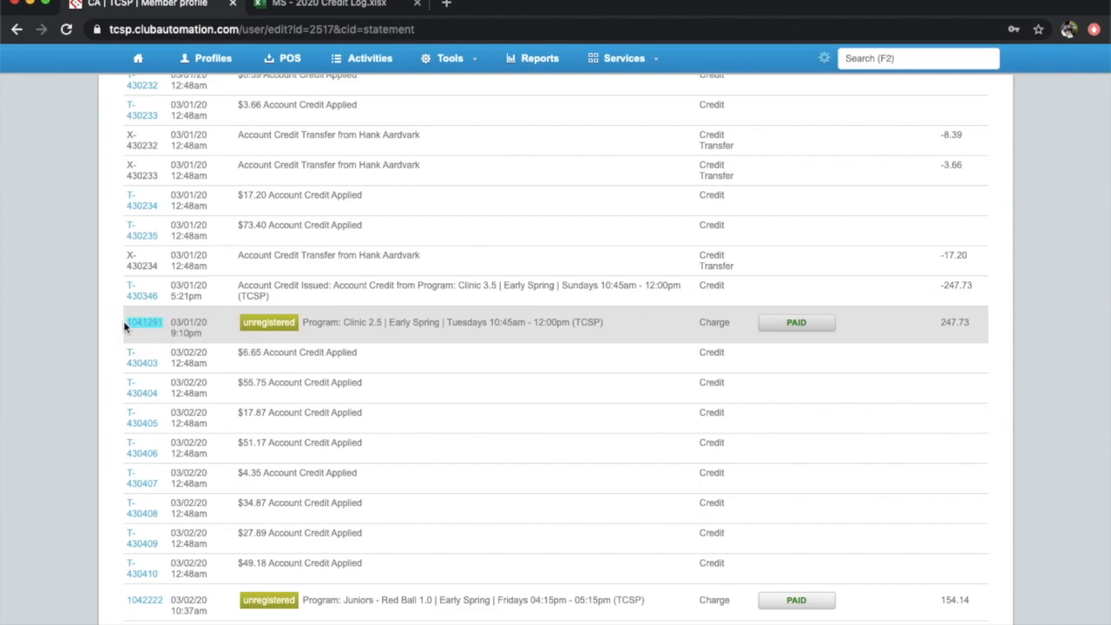
{"action": "left_click", "coordinate": [358, 6]}
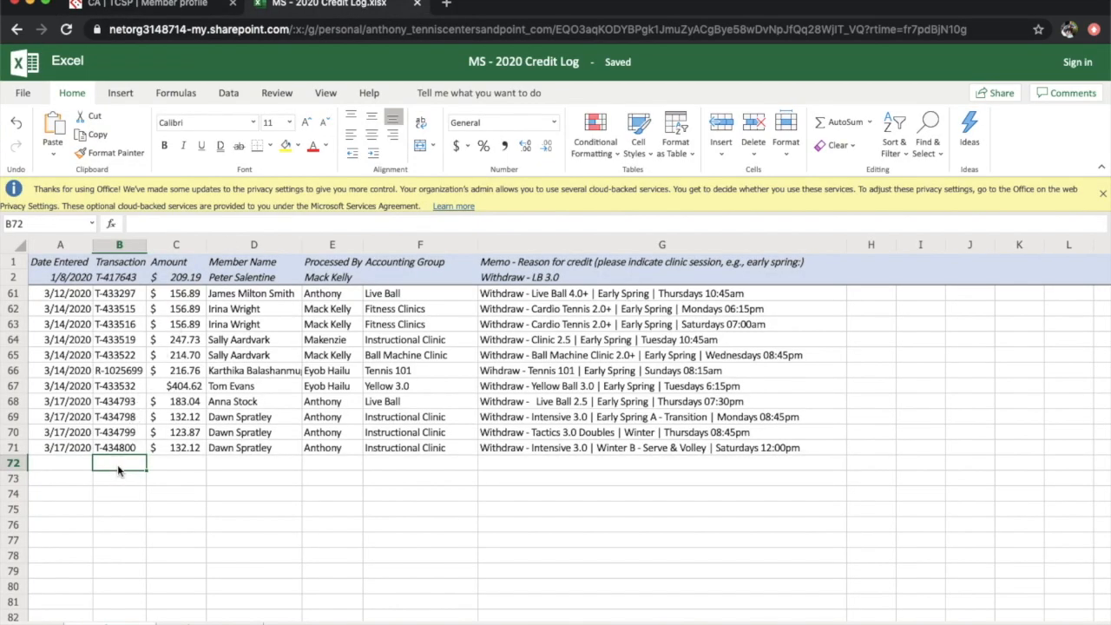
Paste the transaction number into B72 and enter the date 3/20/2020 in A72
{"action": "key", "text": "ctrl+v"}
{"action": "left_click", "coordinate": [74, 467]}
{"action": "type", "text": "3/202"}
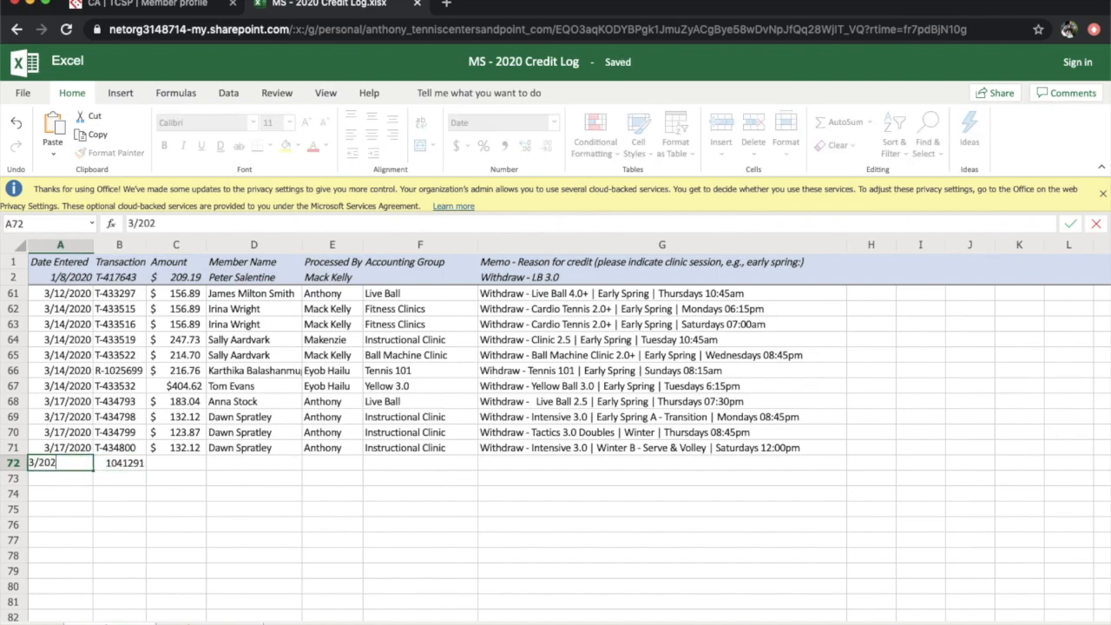
{"action": "type", "text": "2020"}
{"action": "left_click", "coordinate": [159, 10]}
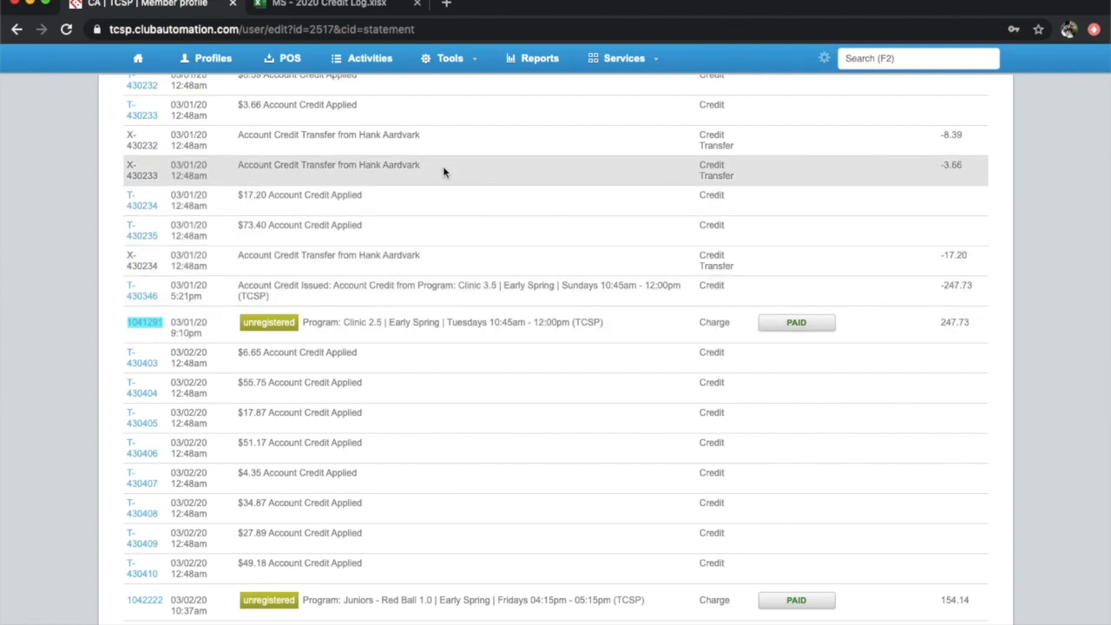
{"action": "left_click", "coordinate": [321, 5]}
Enter 247.73 in C72, the member's name in D72 and the processor's name in E72
{"action": "left_click", "coordinate": [174, 468]}
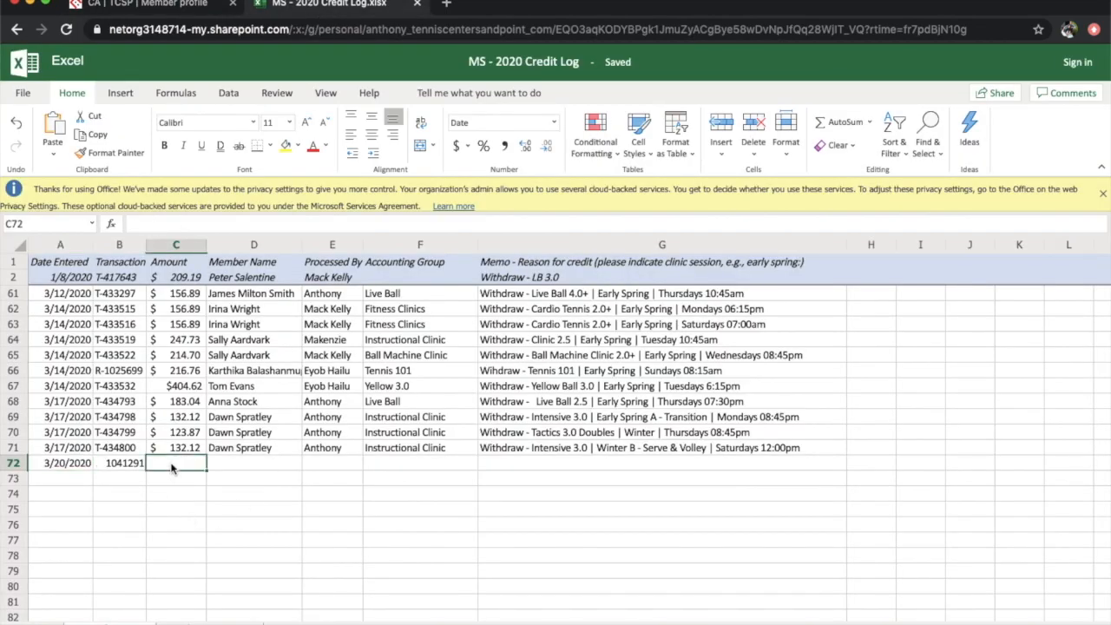
{"action": "type", "text": "247"}
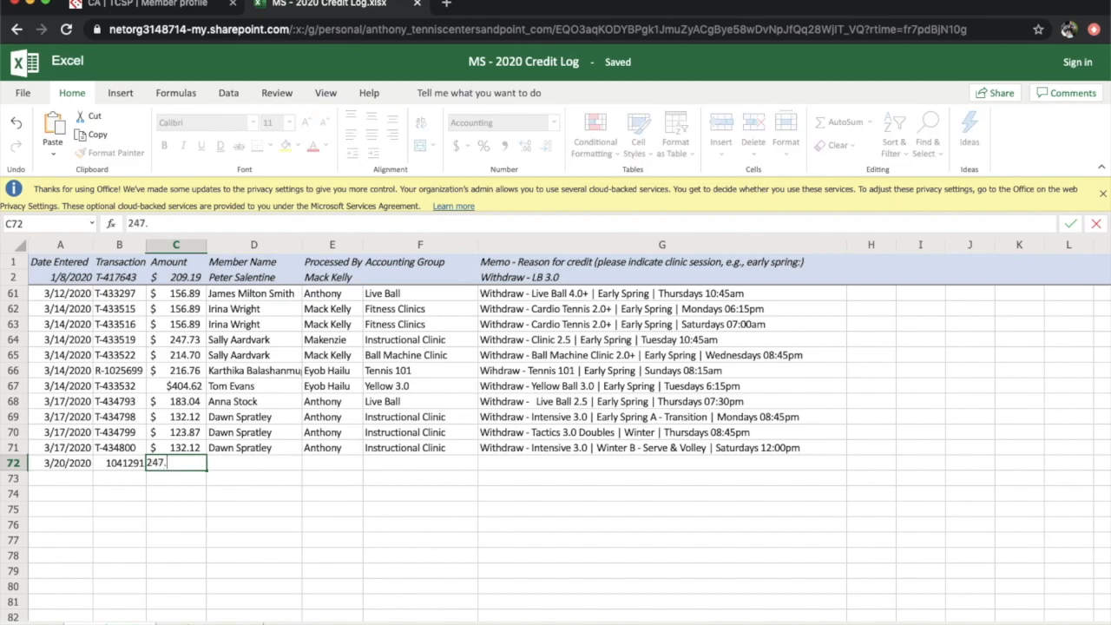
{"action": "type", "text": ".73"}
{"action": "key", "text": "Tab"}
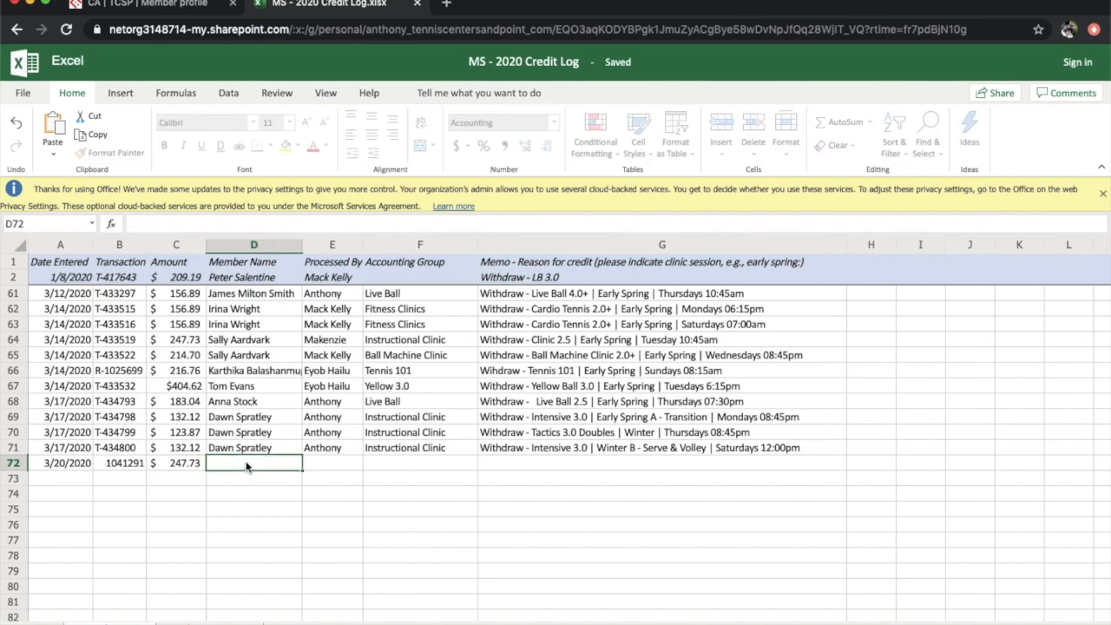
{"action": "type", "text": "Sally"}
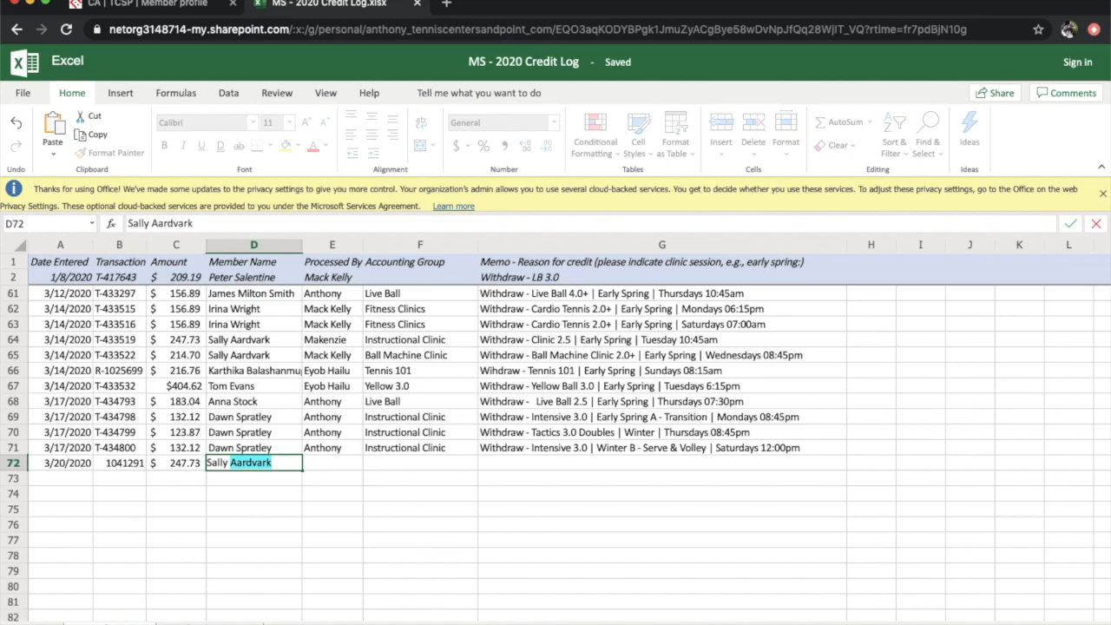
{"action": "key", "text": "Tab"}
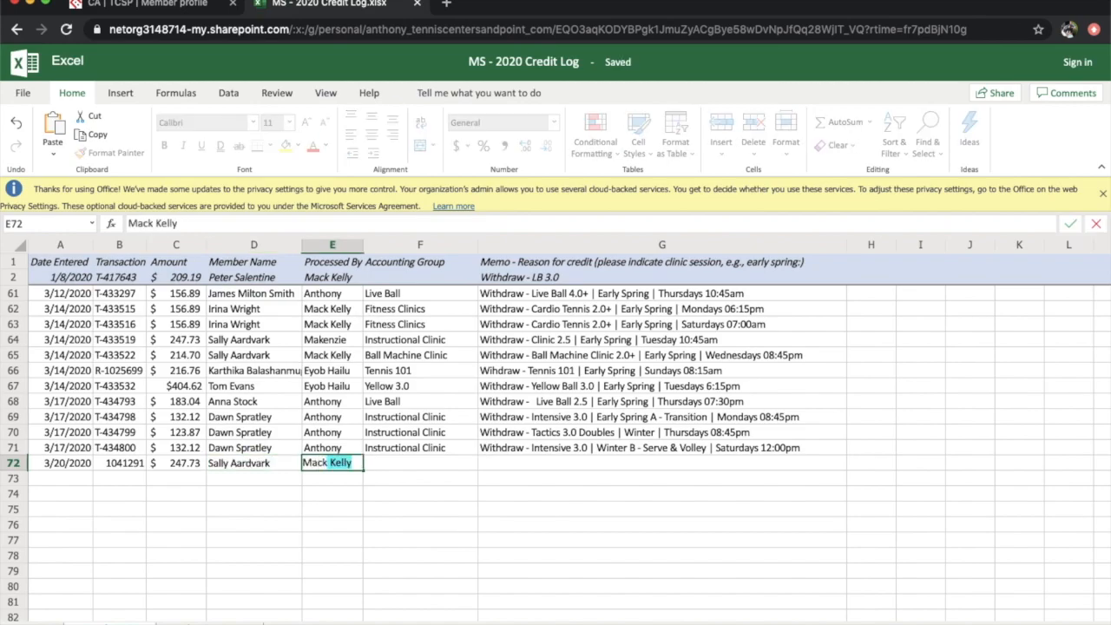
{"action": "key", "text": "Tab"}
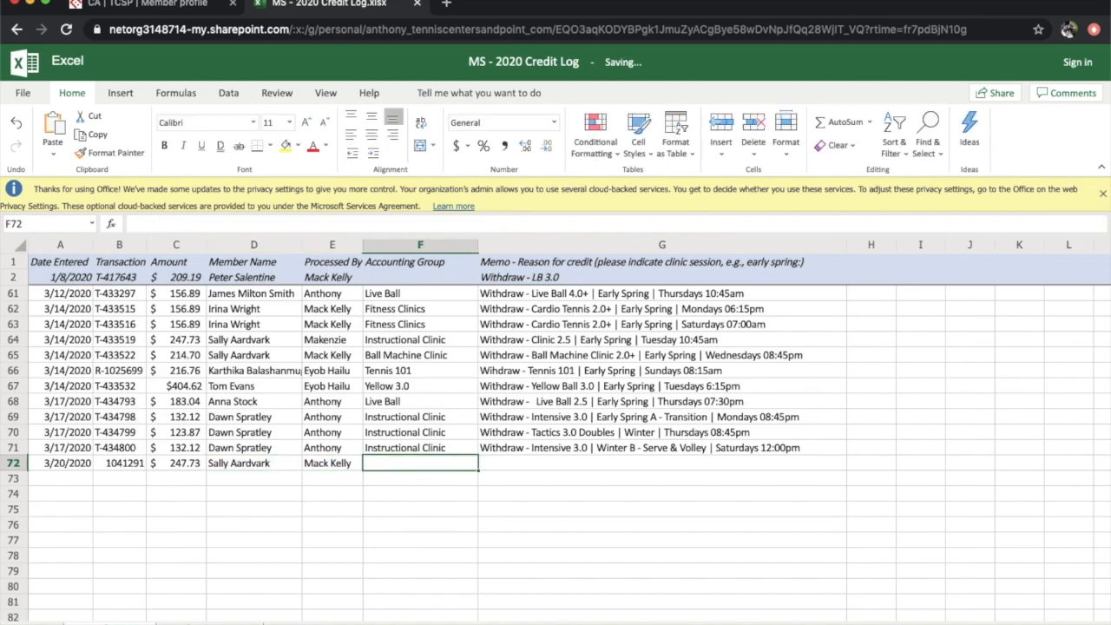
{"action": "left_click", "coordinate": [184, 7]}
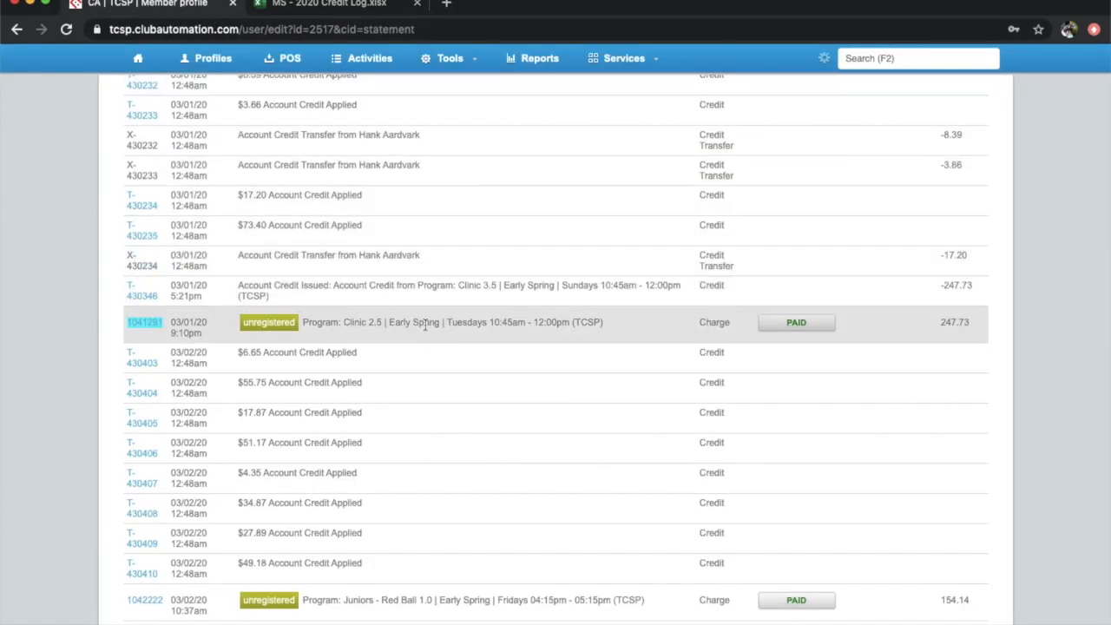
Fill row 72 with Instructional Clinic and memo 'Withdraw - Clinic 2.5 | Early Spring | Tuesdays 10:45am - 12:00pm'
{"action": "left_click", "coordinate": [323, 5]}
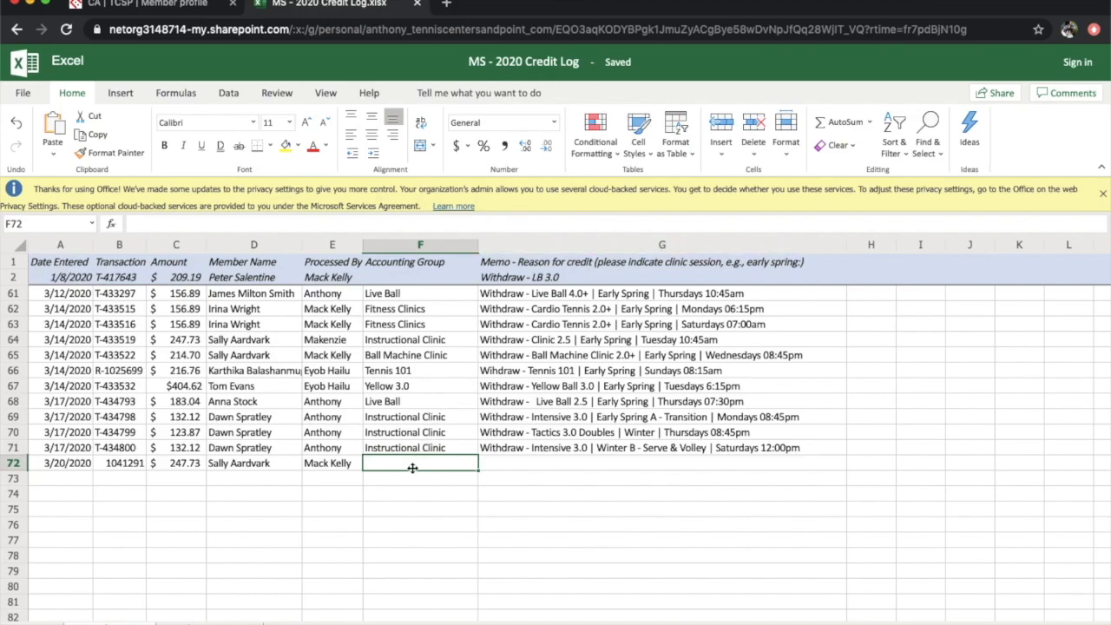
{"action": "type", "text": "Instructional Clinic"}
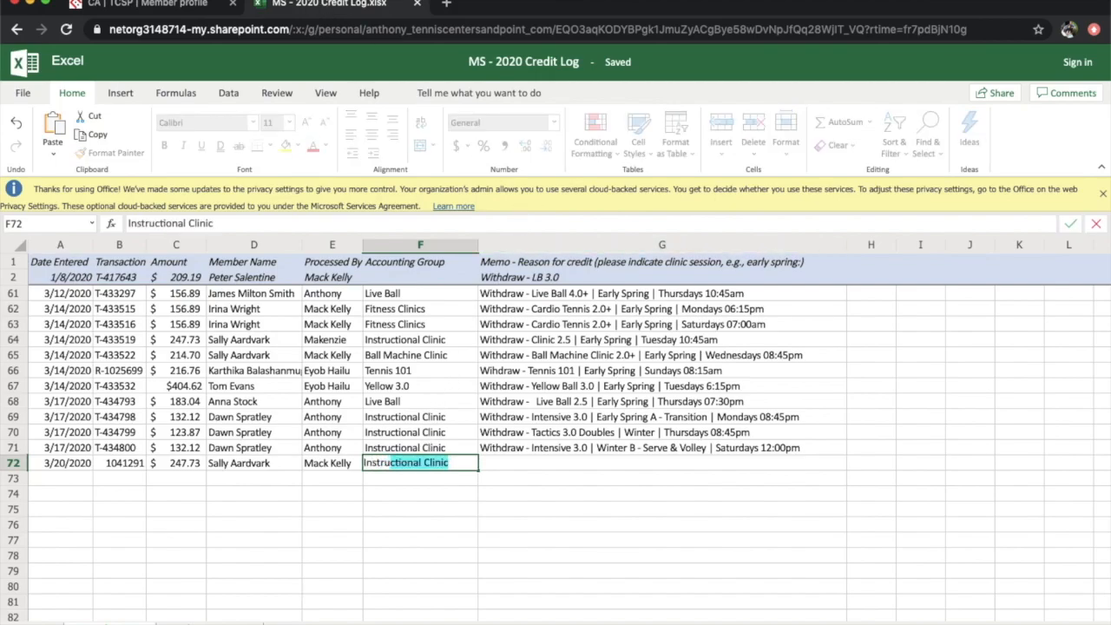
{"action": "key", "text": "Tab"}
{"action": "type", "text": "W"}
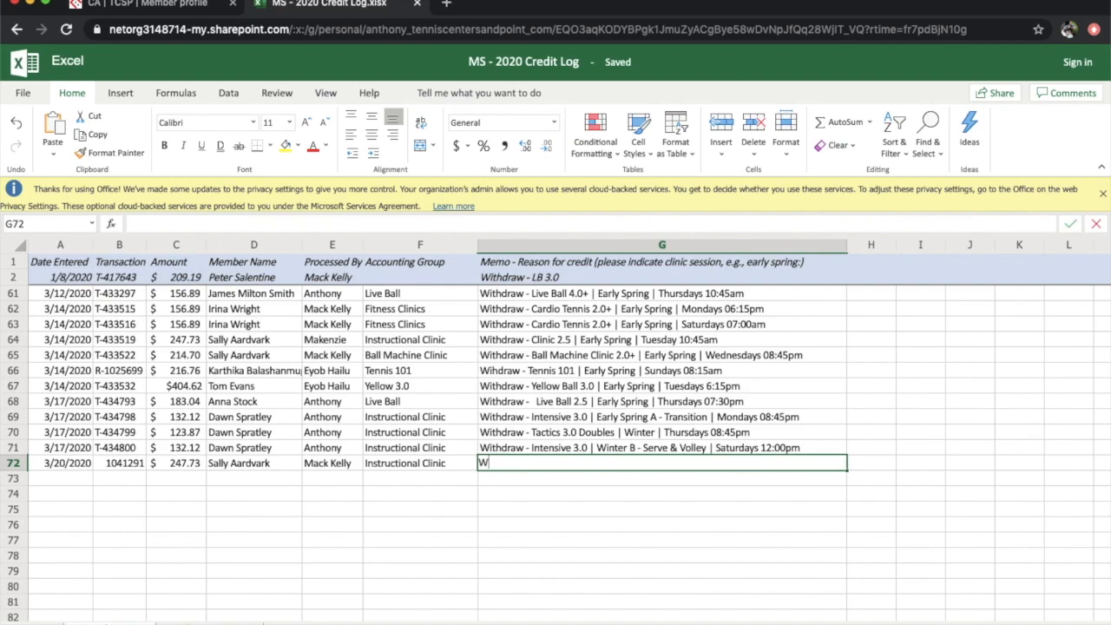
{"action": "type", "text": "ithdraw -"}
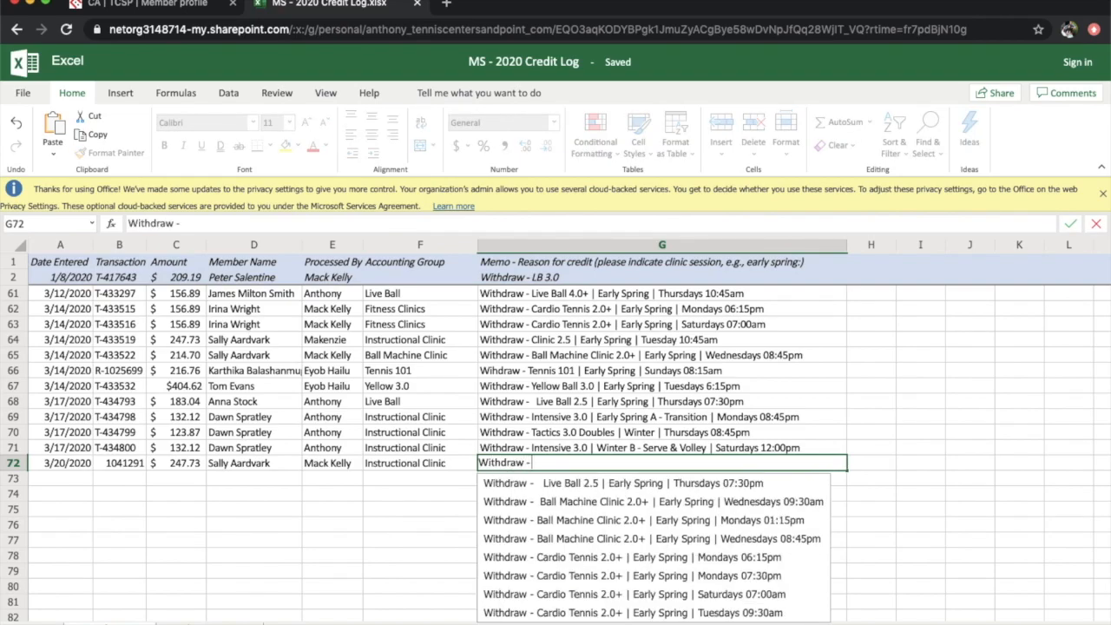
{"action": "left_click", "coordinate": [186, 7]}
{"action": "left_click_drag", "start_coordinate": [345, 322], "coordinate": [571, 325]}
{"action": "key", "text": "super+c"}
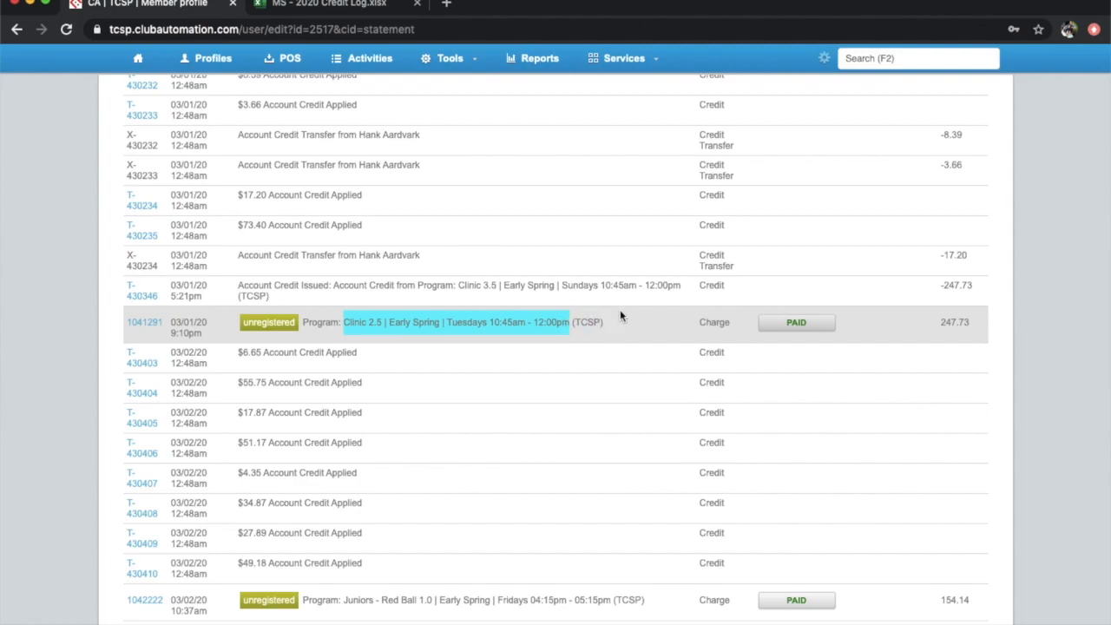
{"action": "left_click", "coordinate": [367, 7]}
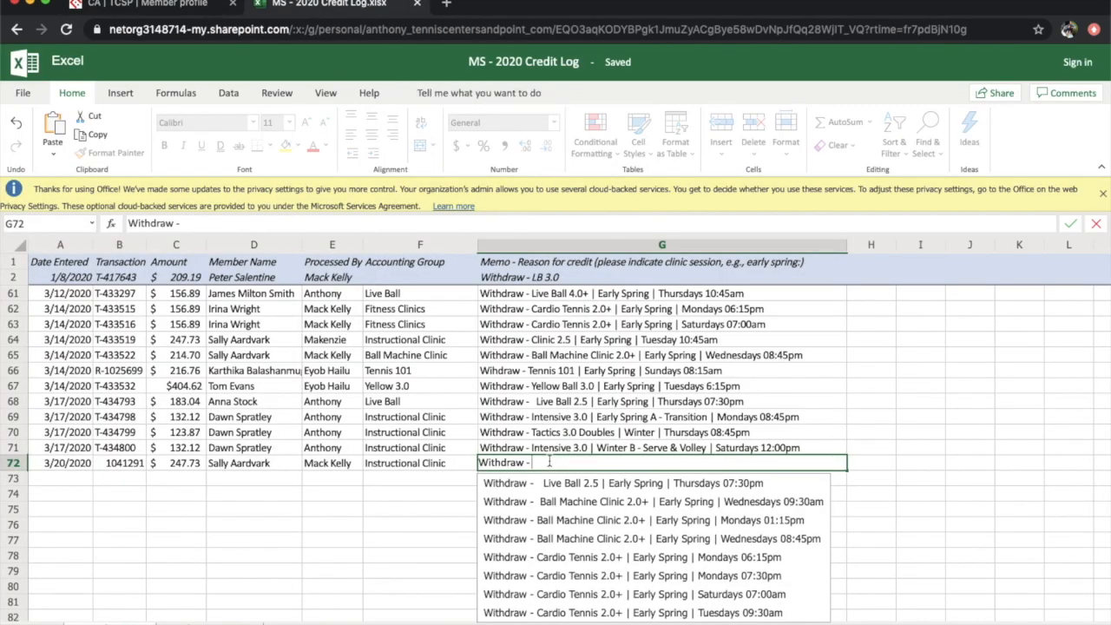
{"action": "key", "text": "super+v"}
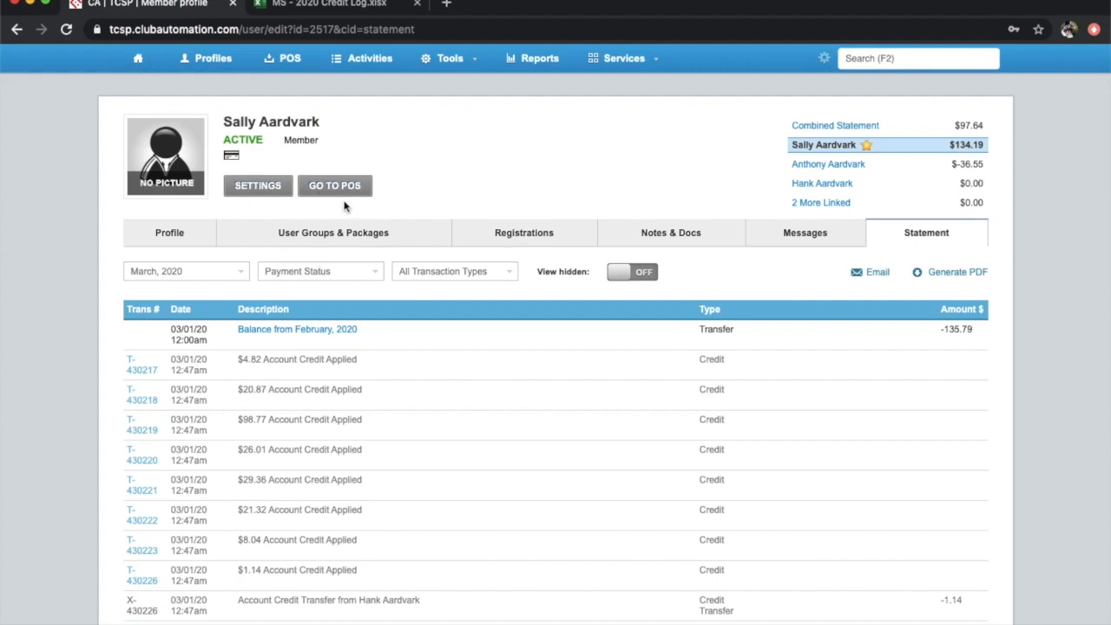
Start a guest sale from Home and add a Bag of Used Balls via Item Lookup
{"action": "left_click", "coordinate": [148, 73]}
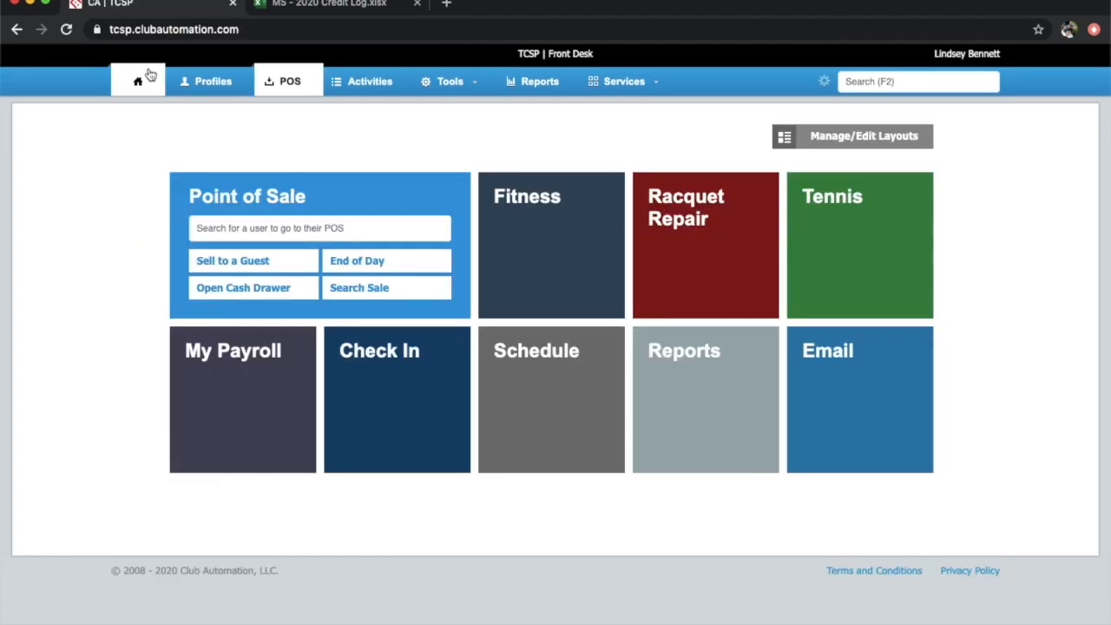
{"action": "left_click", "coordinate": [235, 264]}
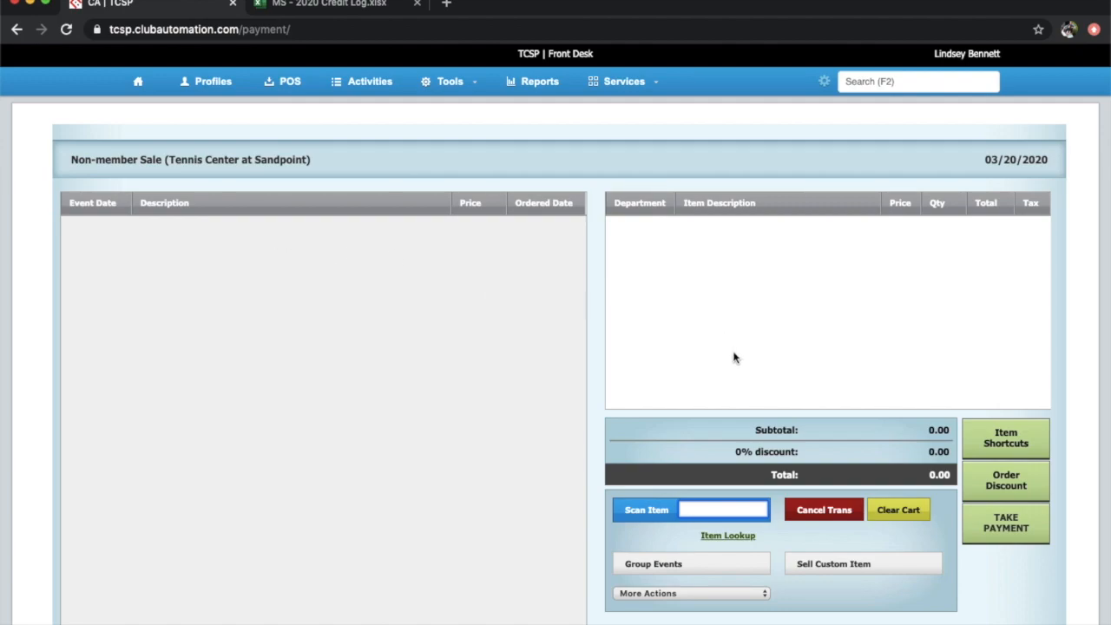
{"action": "left_click", "coordinate": [731, 536]}
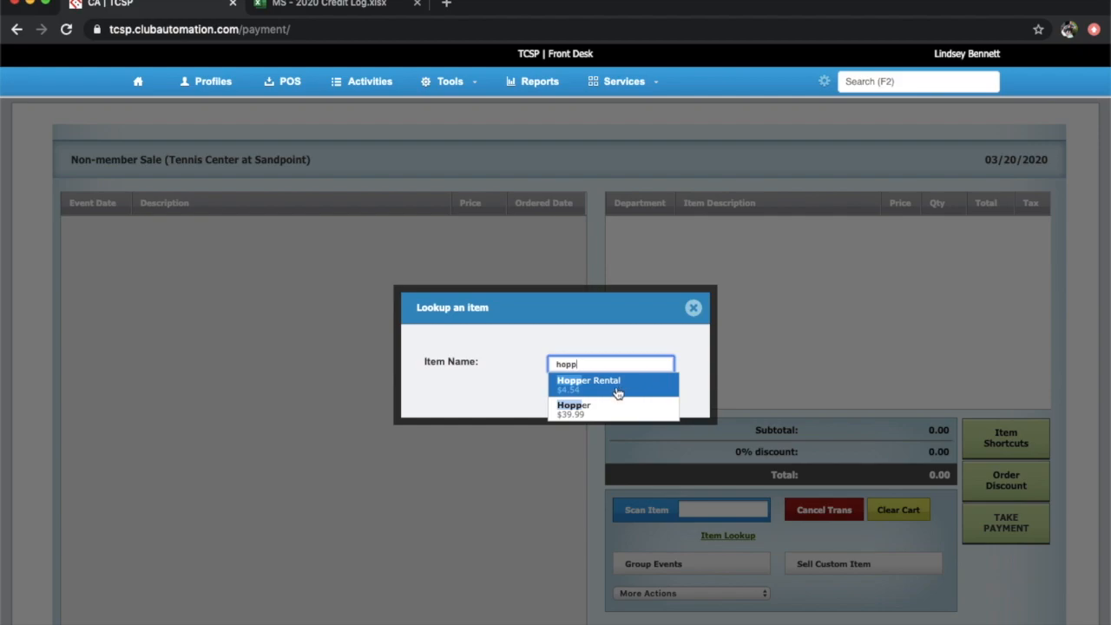
{"action": "left_click_drag", "start_coordinate": [589, 365], "coordinate": [553, 366]}
{"action": "type", "text": "bag"}
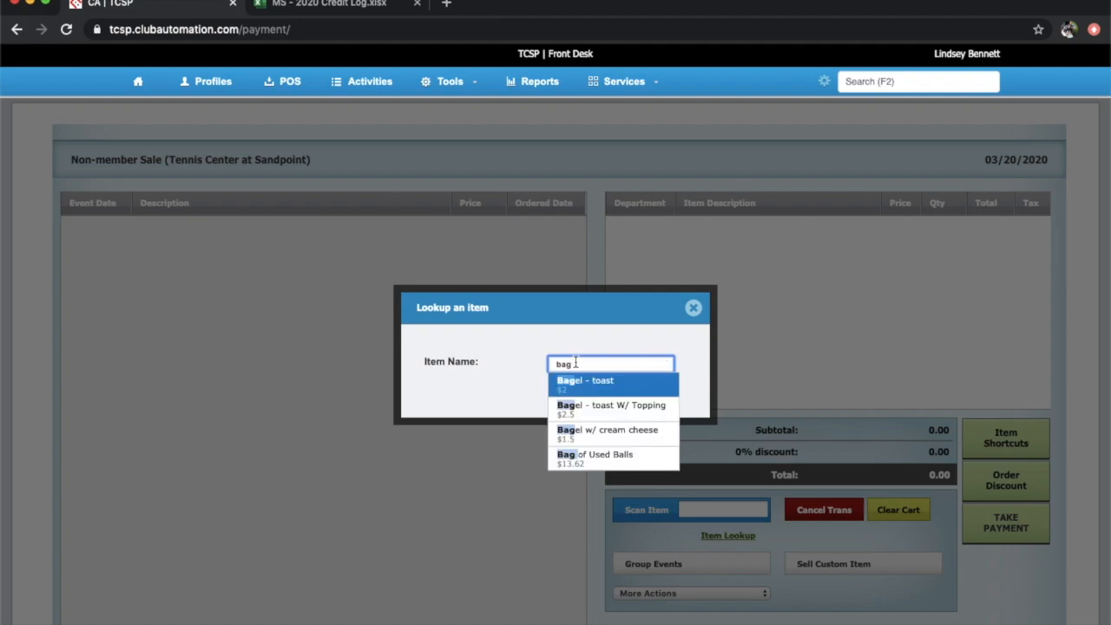
{"action": "left_click", "coordinate": [590, 458]}
{"action": "left_click", "coordinate": [562, 383]}
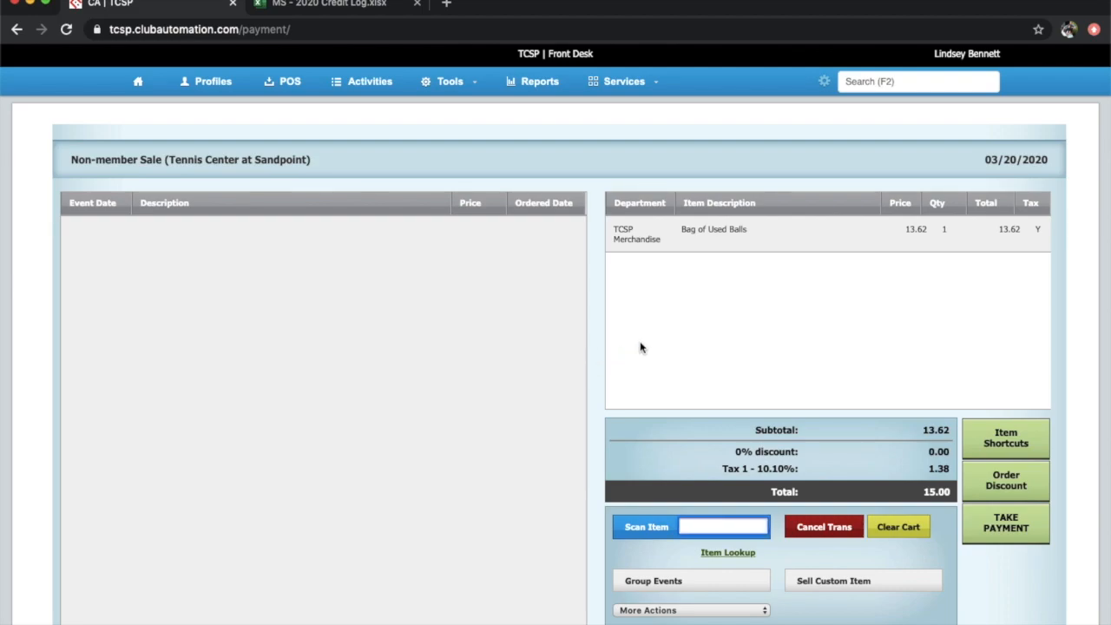
Open Take Payment for the 15.00 total, then close it without paying
{"action": "left_click", "coordinate": [1014, 521]}
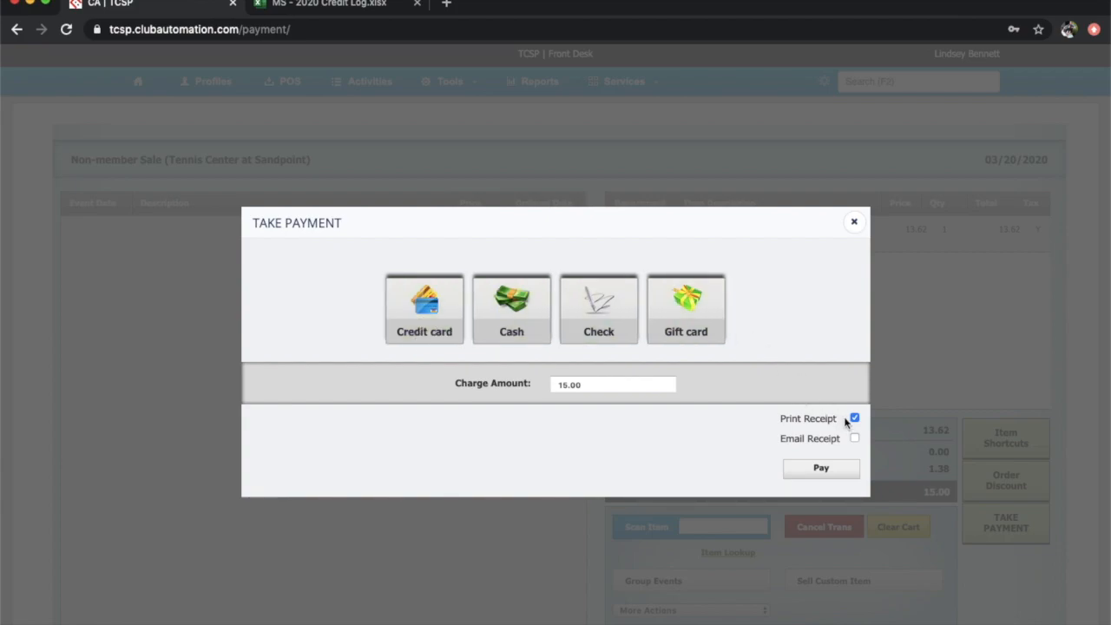
{"action": "left_click", "coordinate": [855, 225]}
{"action": "left_click", "coordinate": [874, 81]}
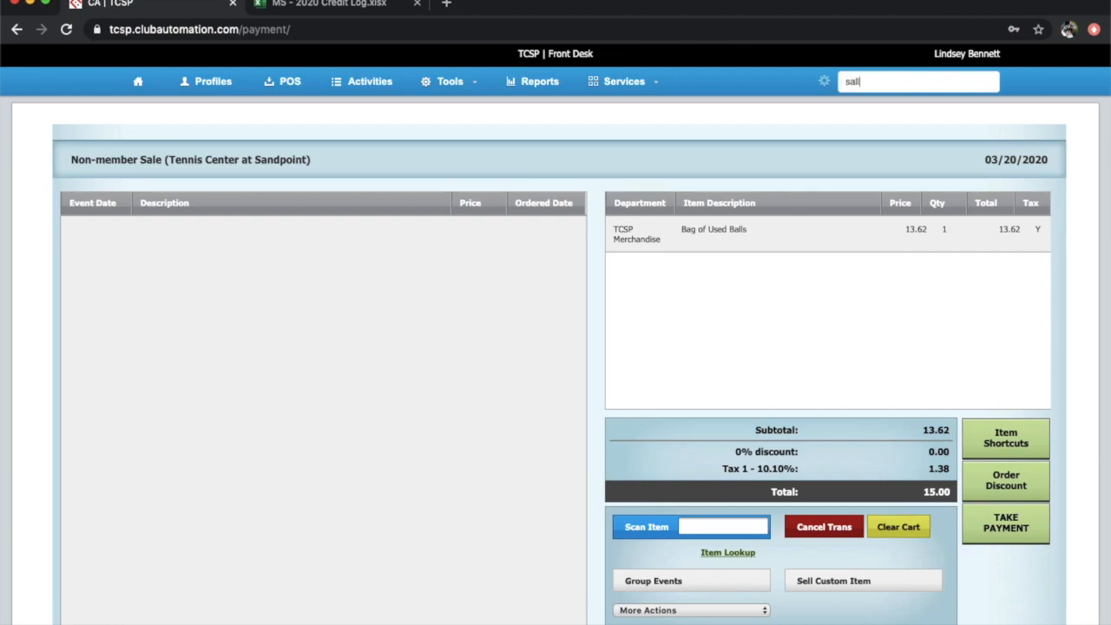
Open the member's POS page and load the 03/09 transaction from March 2020 billed activity
{"action": "left_click", "coordinate": [895, 109]}
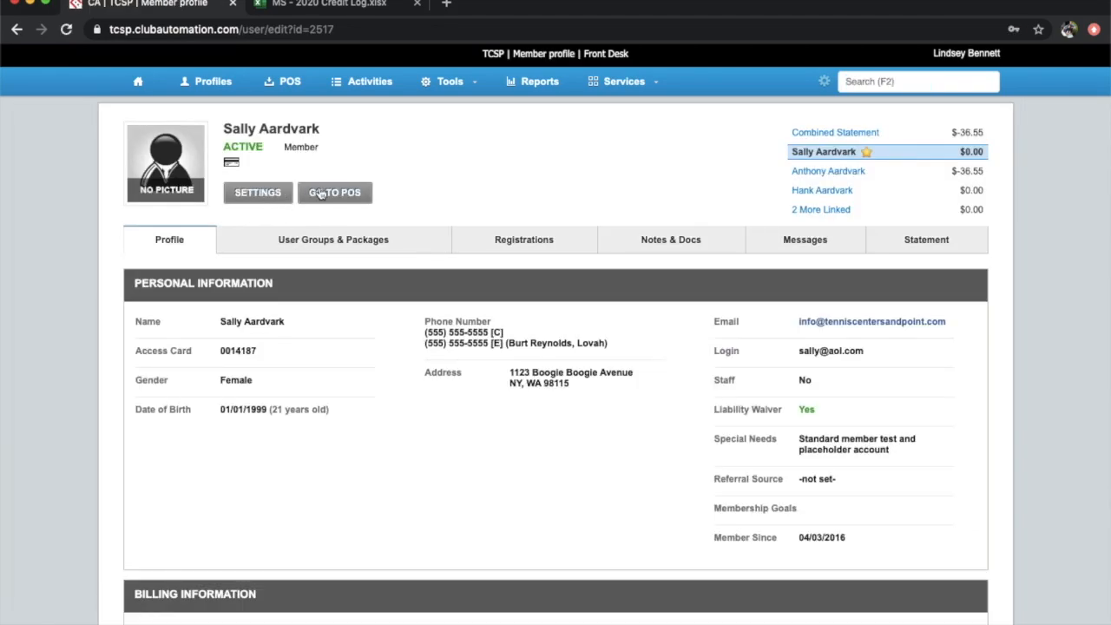
{"action": "left_click", "coordinate": [319, 190]}
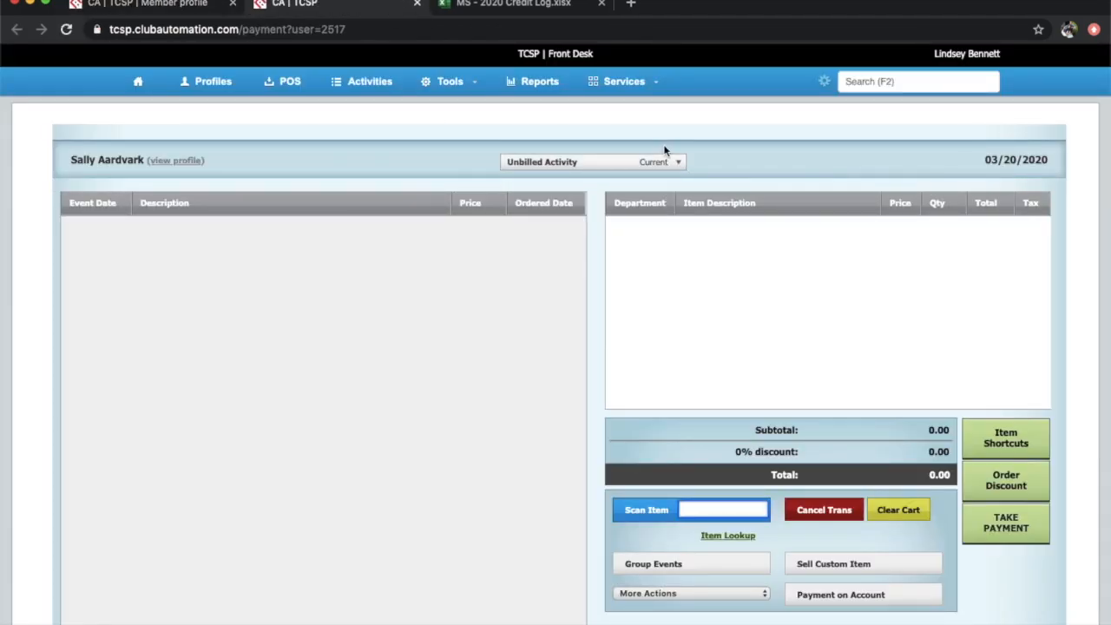
{"action": "left_click", "coordinate": [665, 163]}
{"action": "left_click", "coordinate": [638, 221]}
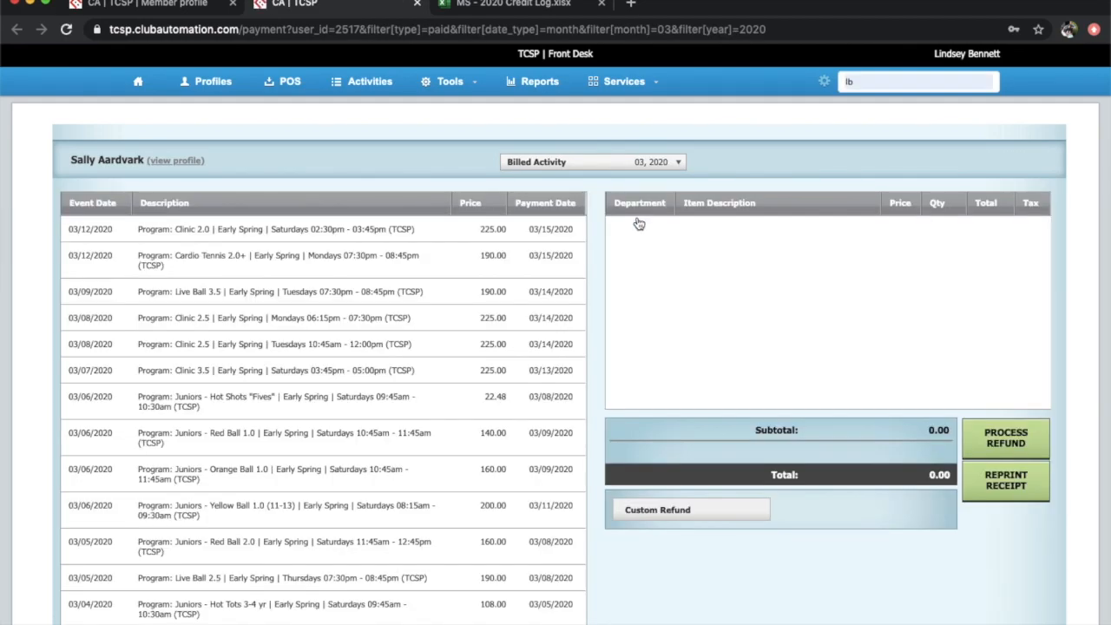
{"action": "left_click", "coordinate": [463, 304]}
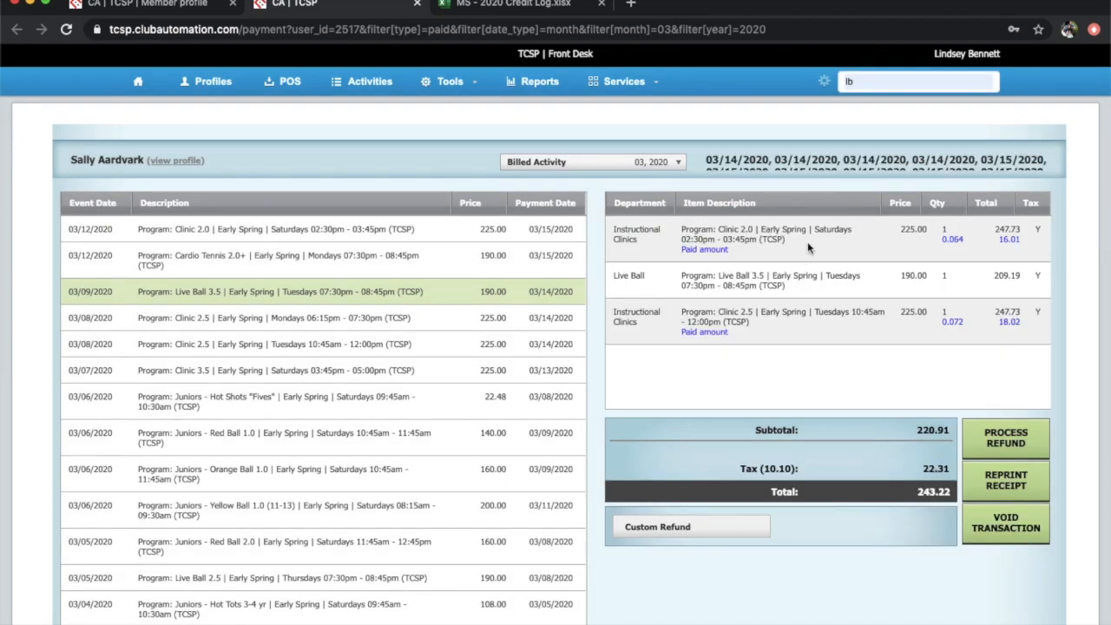
{"action": "mouse_move", "coordinate": [808, 247]}
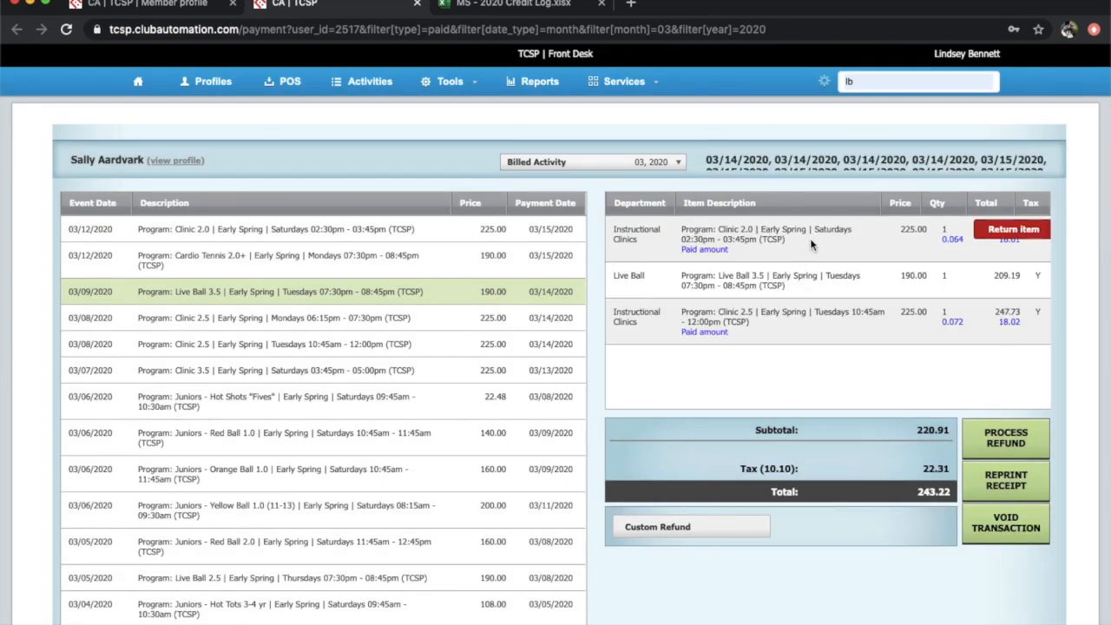
Apply and confirm a one-item return of Clinic 2.0, then cancel that pending return
{"action": "left_click", "coordinate": [997, 227]}
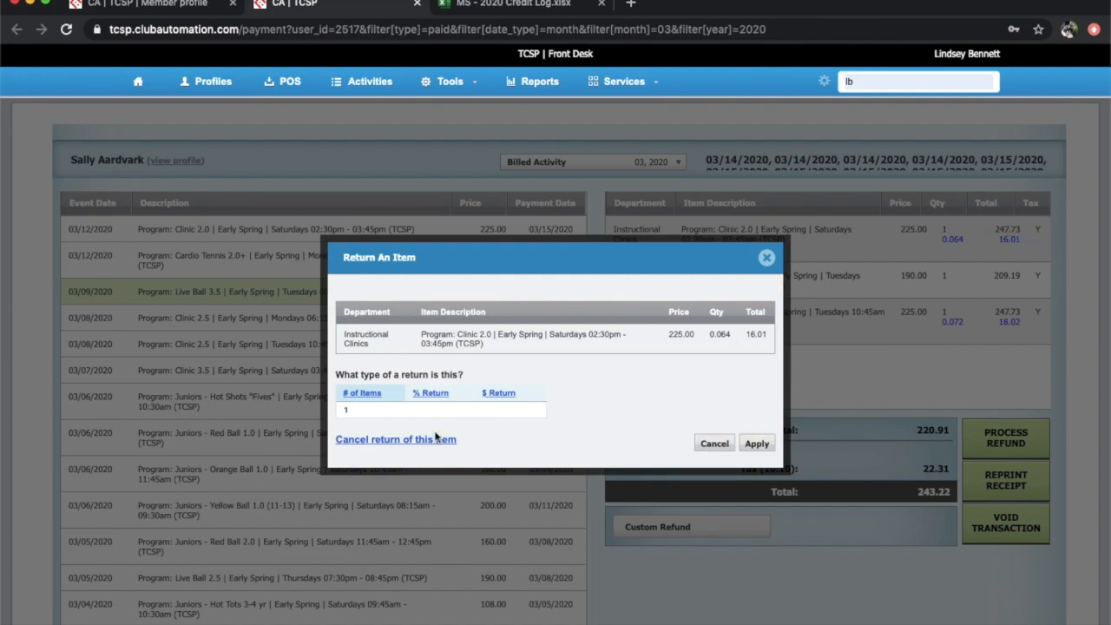
{"action": "left_click", "coordinate": [757, 443]}
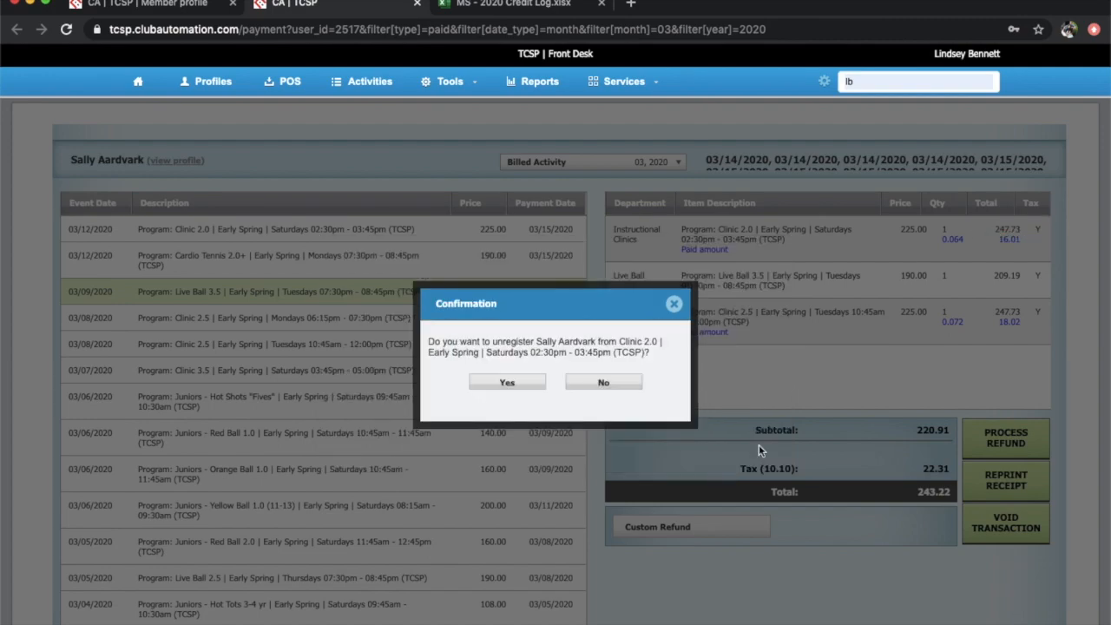
{"action": "left_click", "coordinate": [612, 386]}
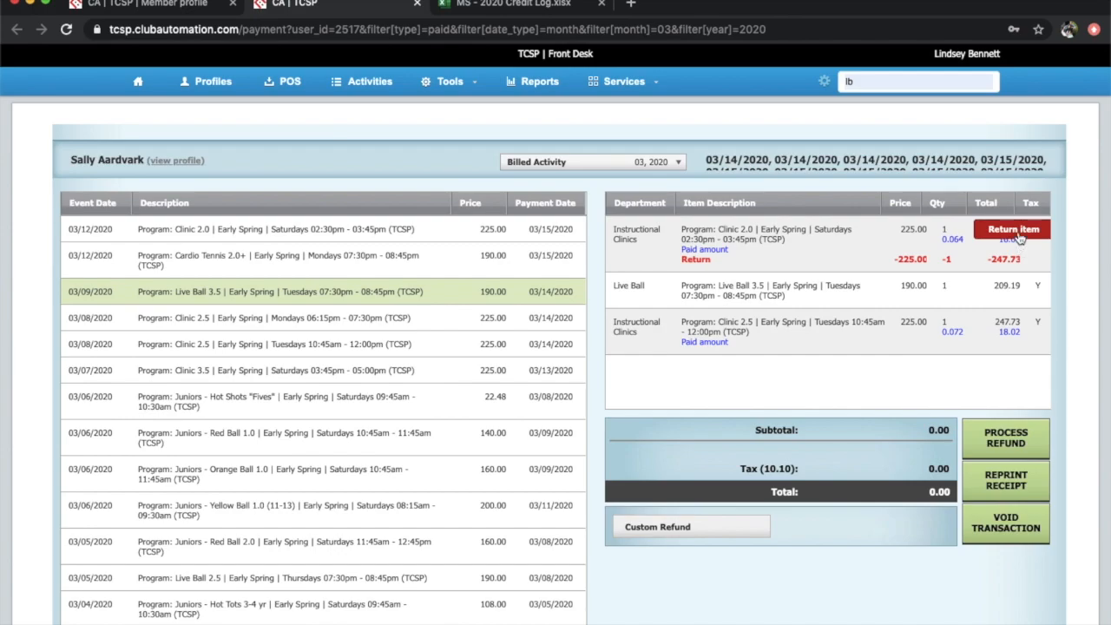
{"action": "left_click", "coordinate": [1019, 231]}
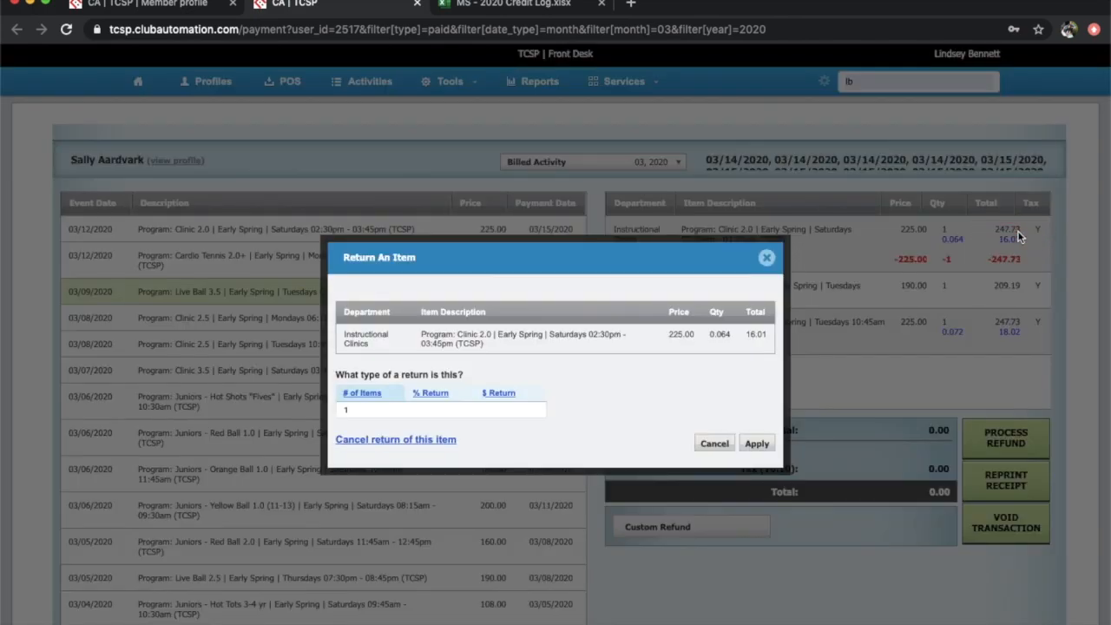
{"action": "left_click", "coordinate": [434, 445]}
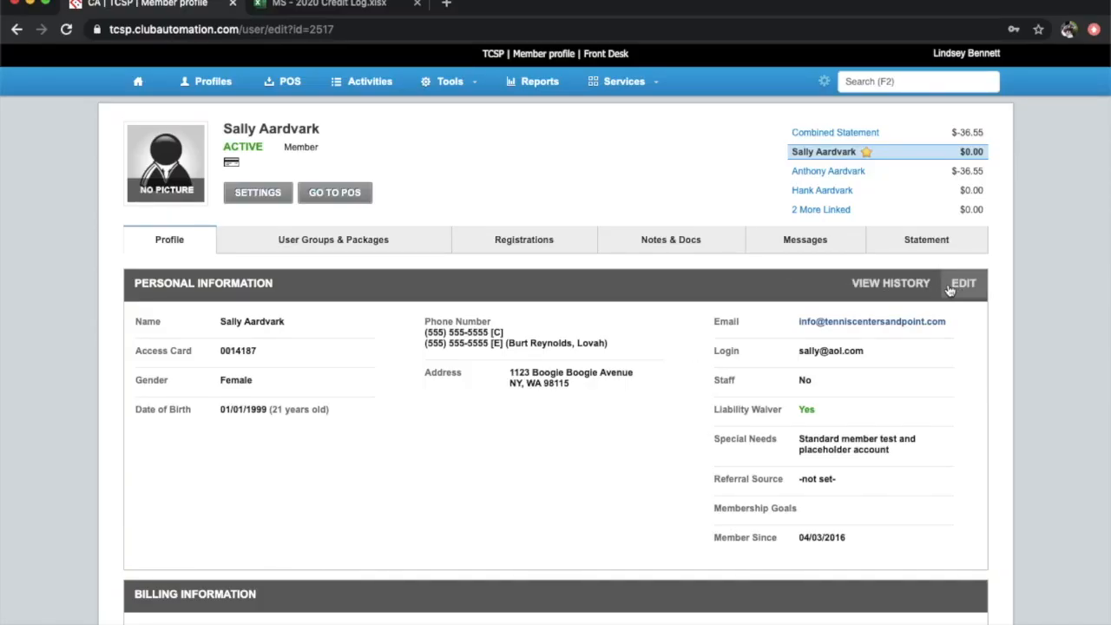
Put the member's personal information into edit mode, then discard it without changes
{"action": "left_click", "coordinate": [949, 289]}
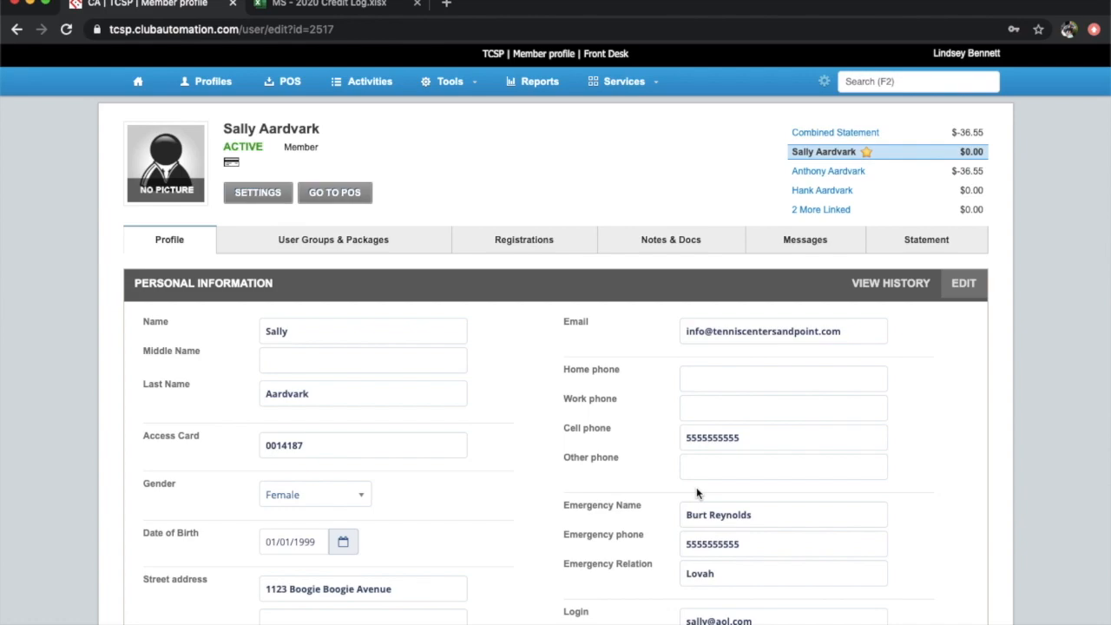
{"action": "scroll", "coordinate": [696, 493], "scroll_direction": "down", "scroll_amount": 5}
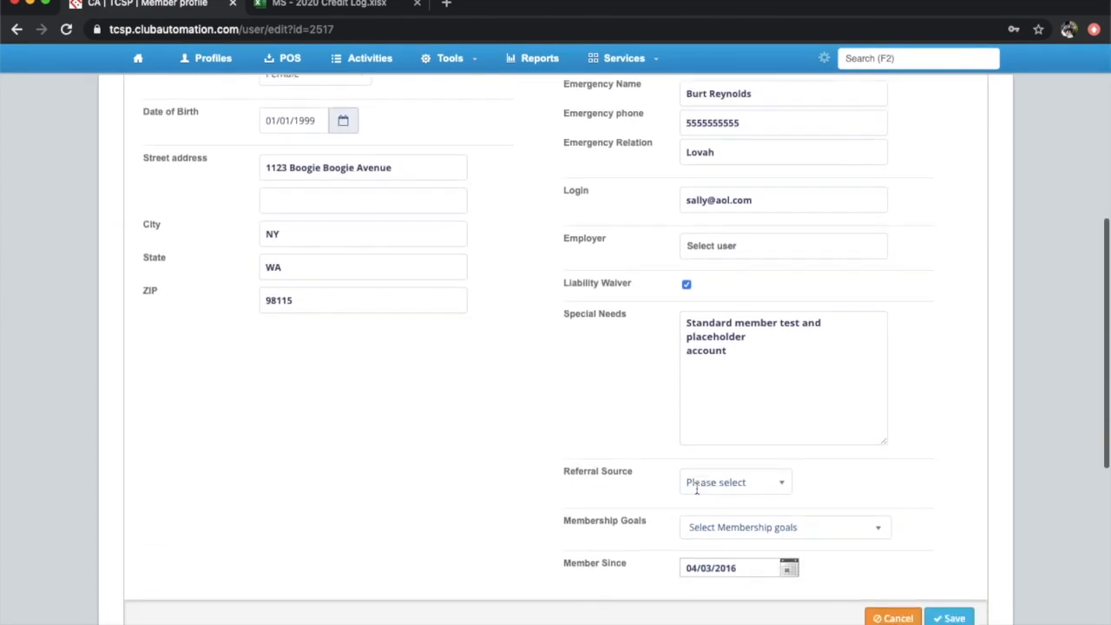
{"action": "scroll", "coordinate": [696, 490], "scroll_direction": "down", "scroll_amount": 1}
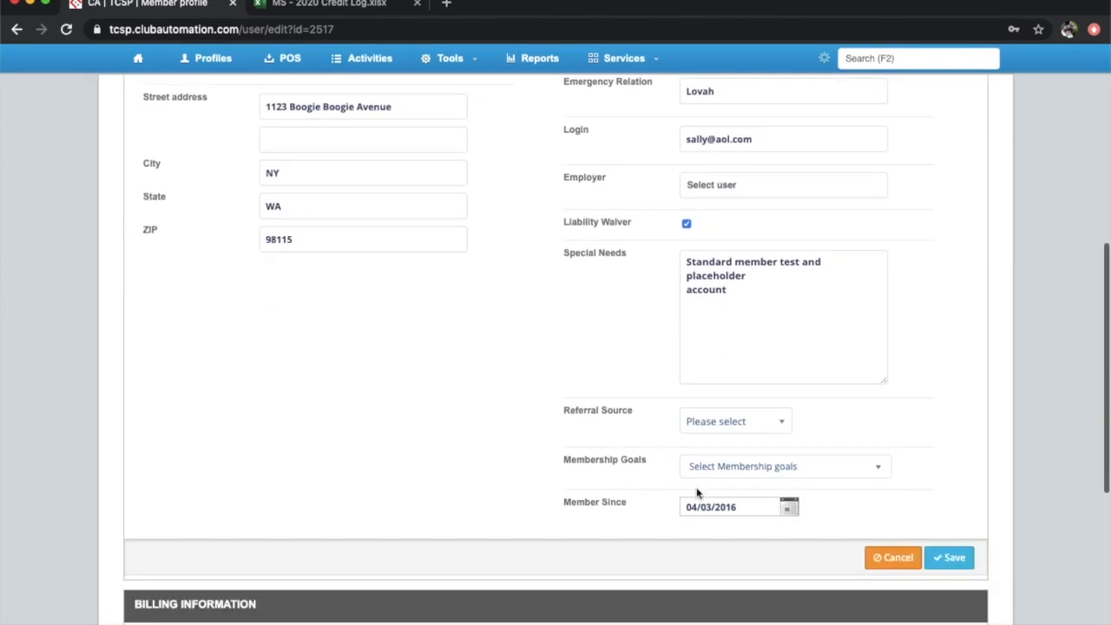
{"action": "left_click", "coordinate": [908, 564]}
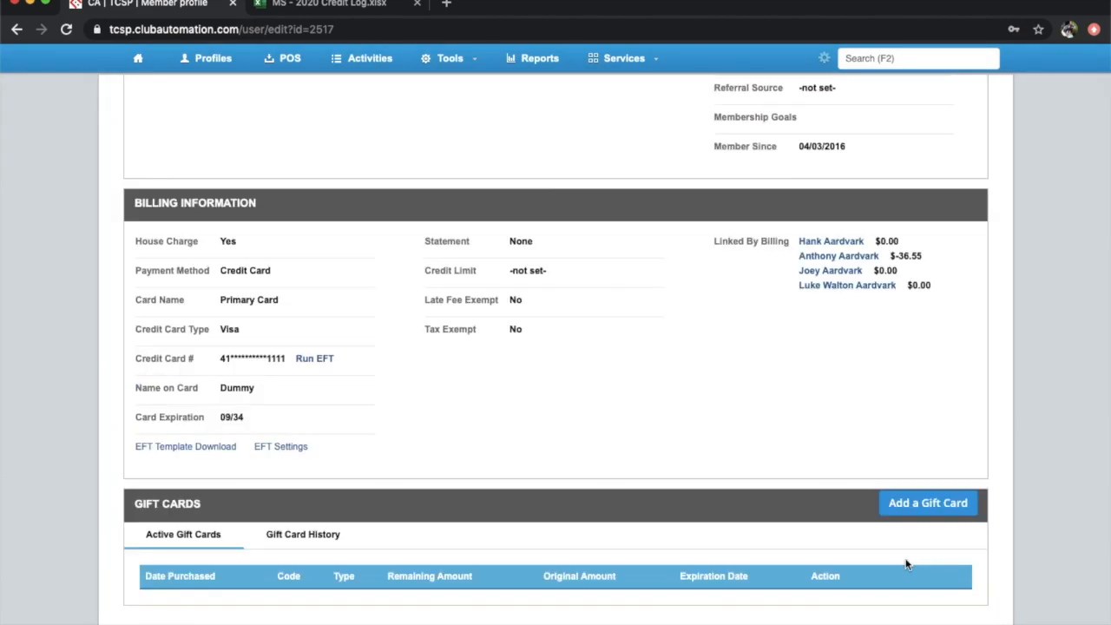
Edit billing, keep the Visa card as EFT payment, review saved payment methods, then cancel the billing edits
{"action": "left_click", "coordinate": [961, 204]}
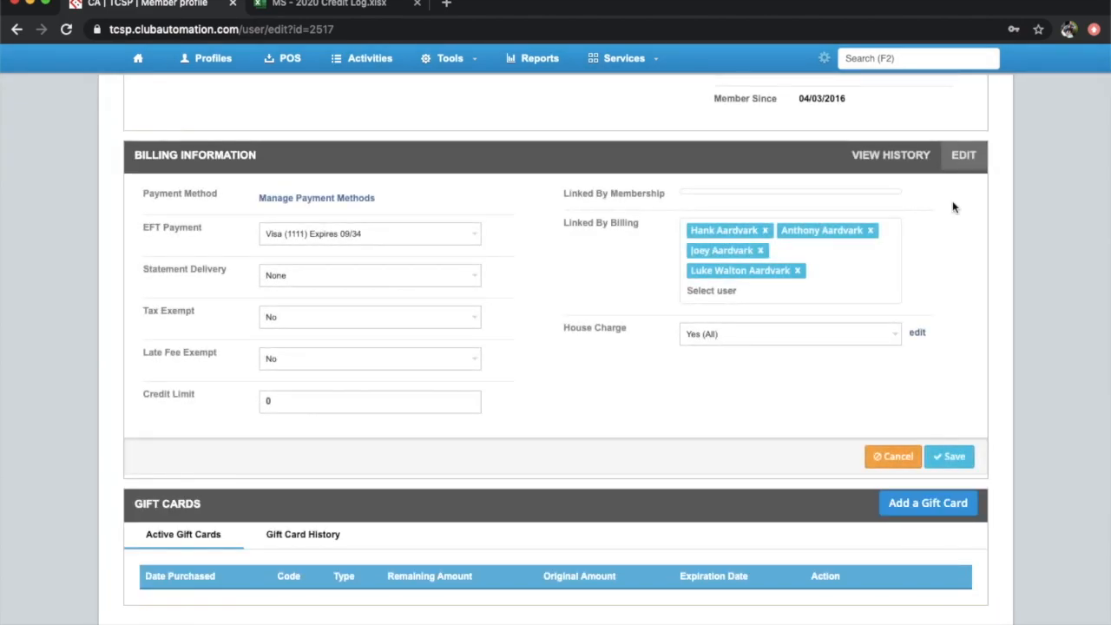
{"action": "left_click", "coordinate": [475, 237]}
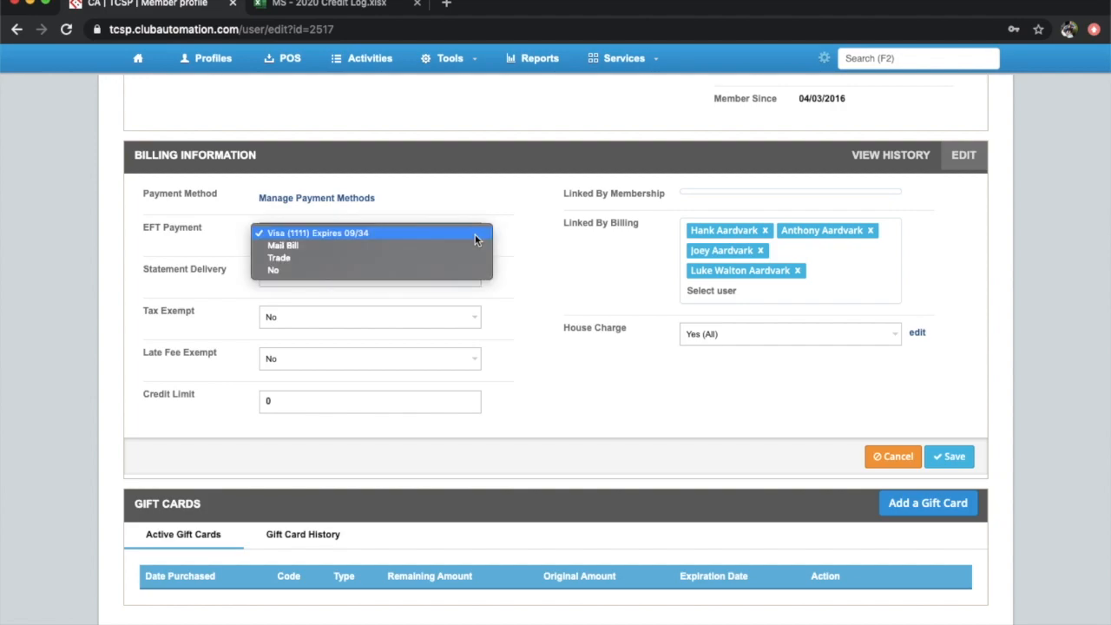
{"action": "left_click", "coordinate": [531, 222]}
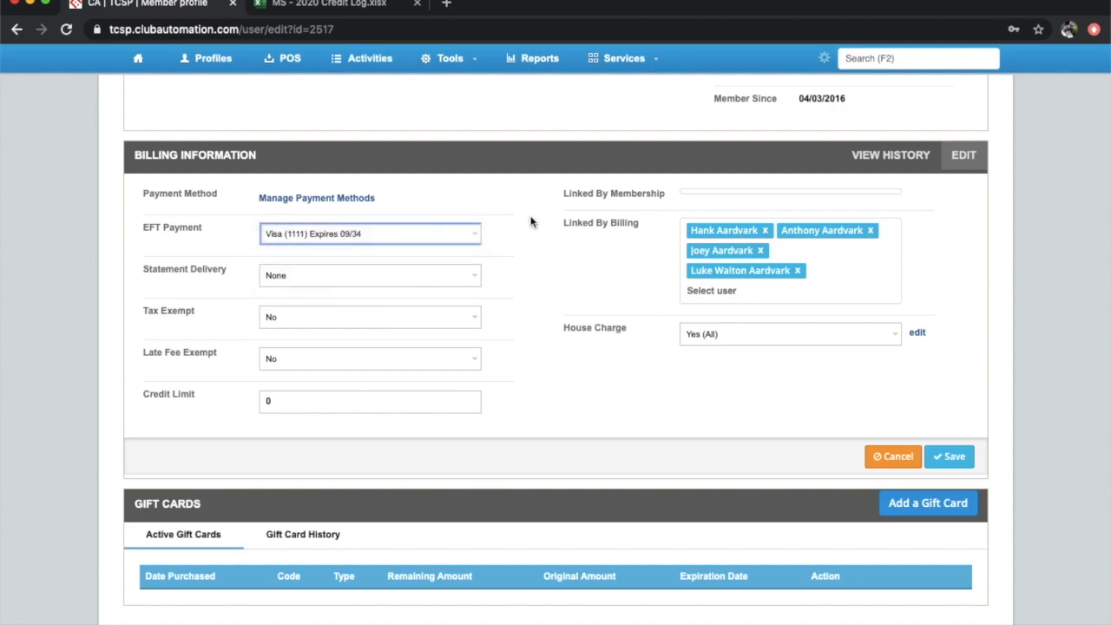
{"action": "left_click", "coordinate": [368, 199]}
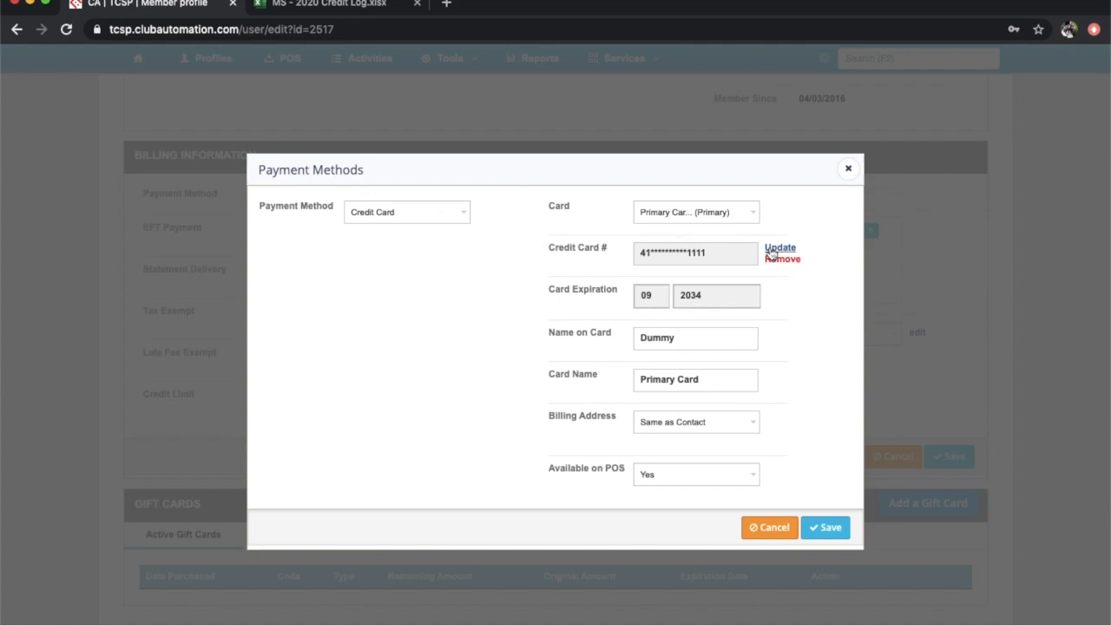
{"action": "left_click", "coordinate": [764, 526]}
{"action": "left_click", "coordinate": [893, 456]}
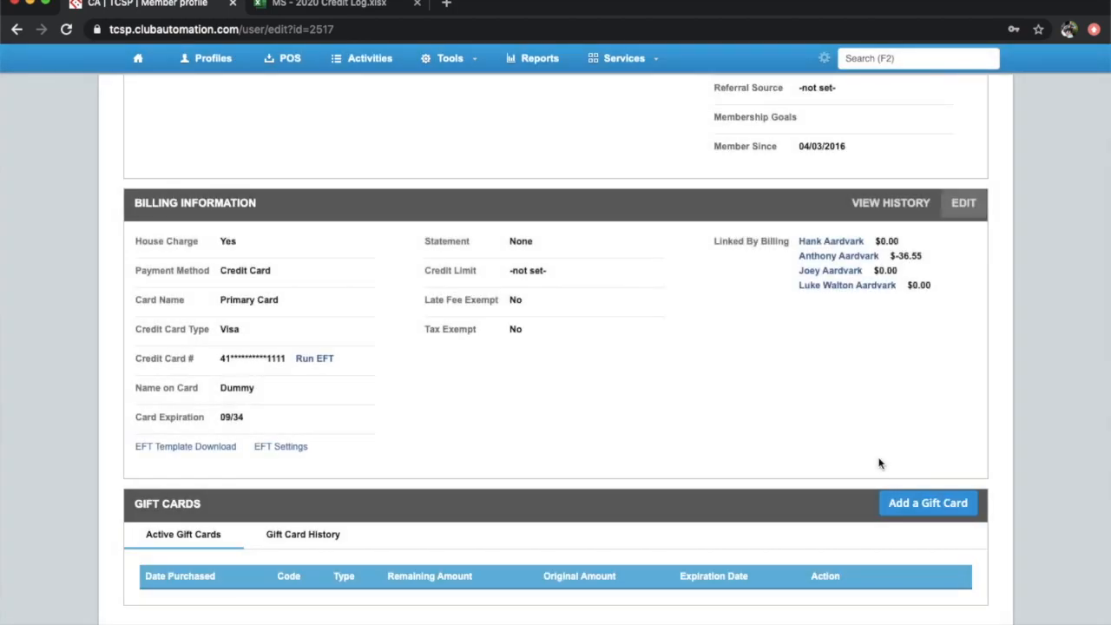
{"action": "scroll", "coordinate": [879, 463], "scroll_direction": "up", "scroll_amount": 5}
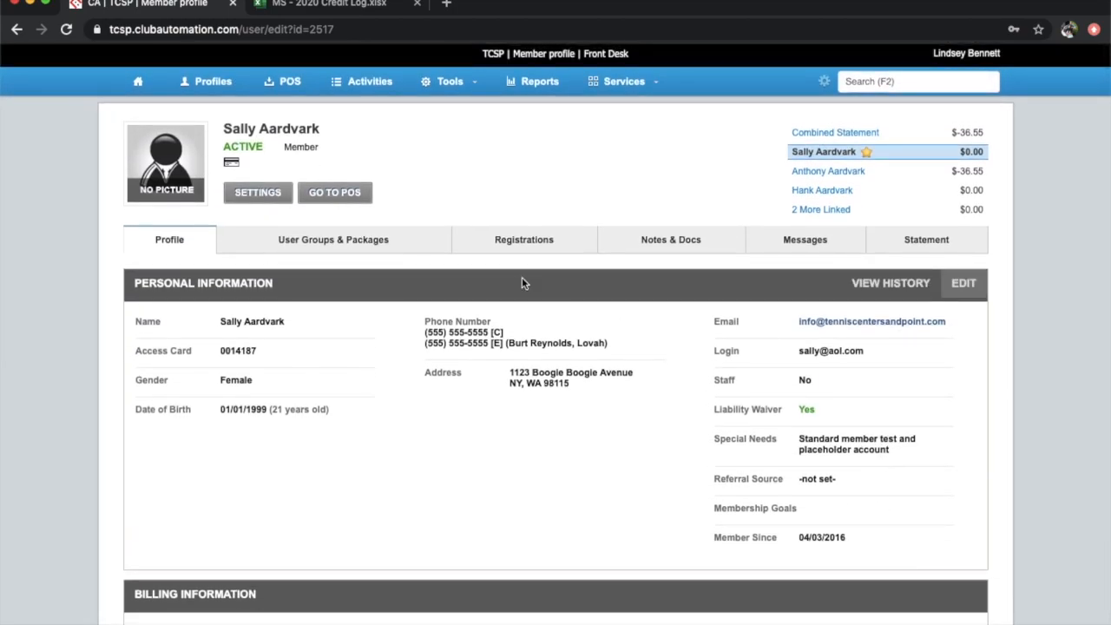
View the member's User Groups & Packages and then active Registrations
{"action": "left_click", "coordinate": [399, 251]}
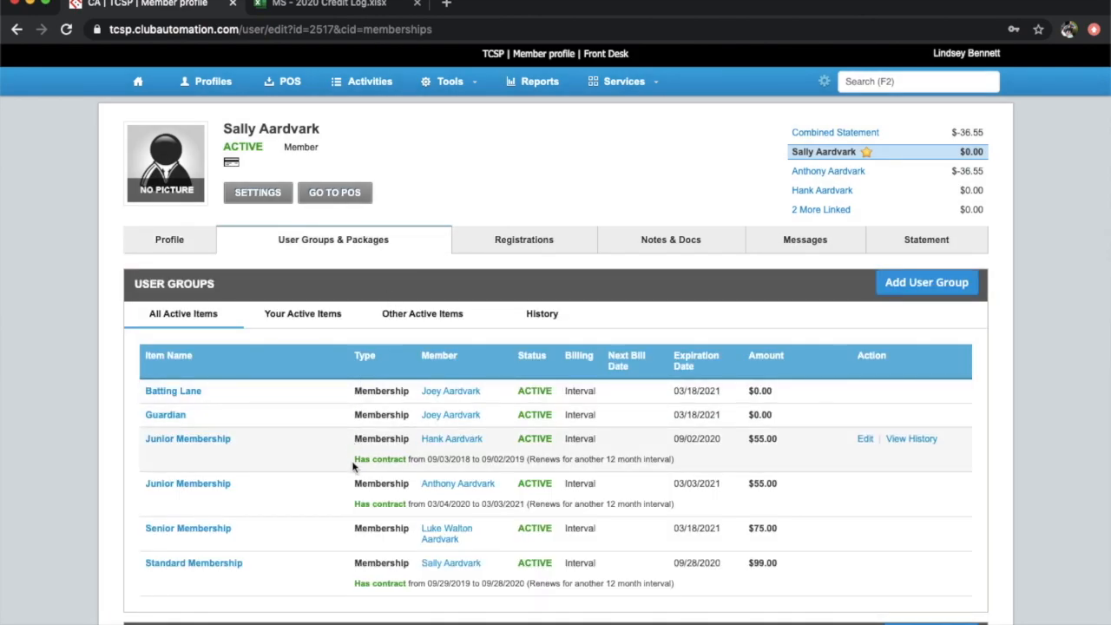
{"action": "left_click", "coordinate": [517, 243]}
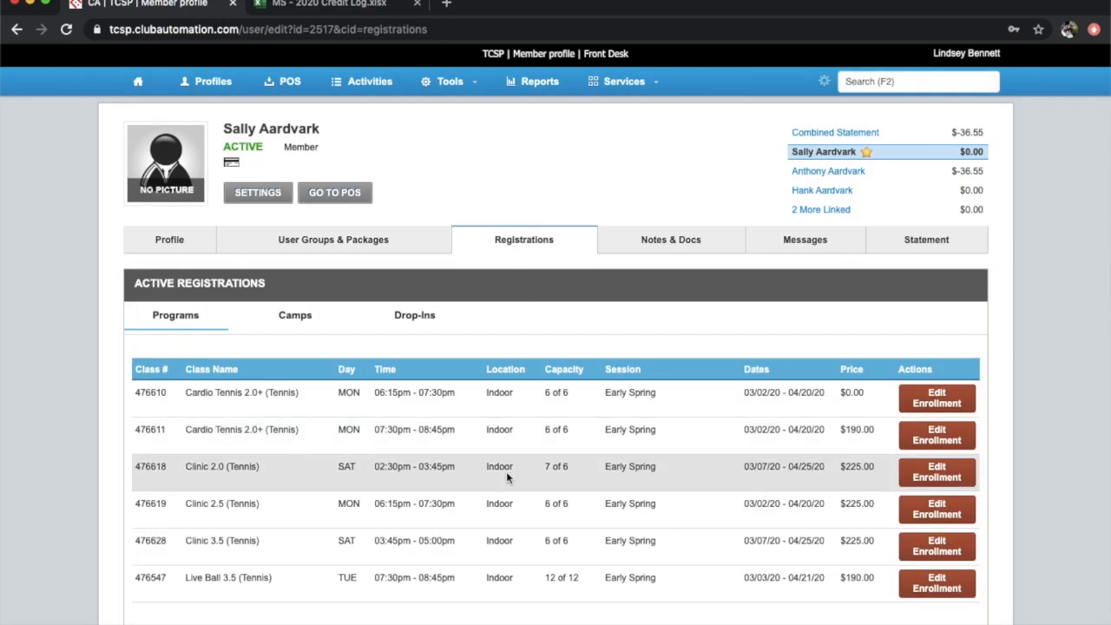
{"action": "scroll", "coordinate": [508, 476], "scroll_direction": "down", "scroll_amount": 3}
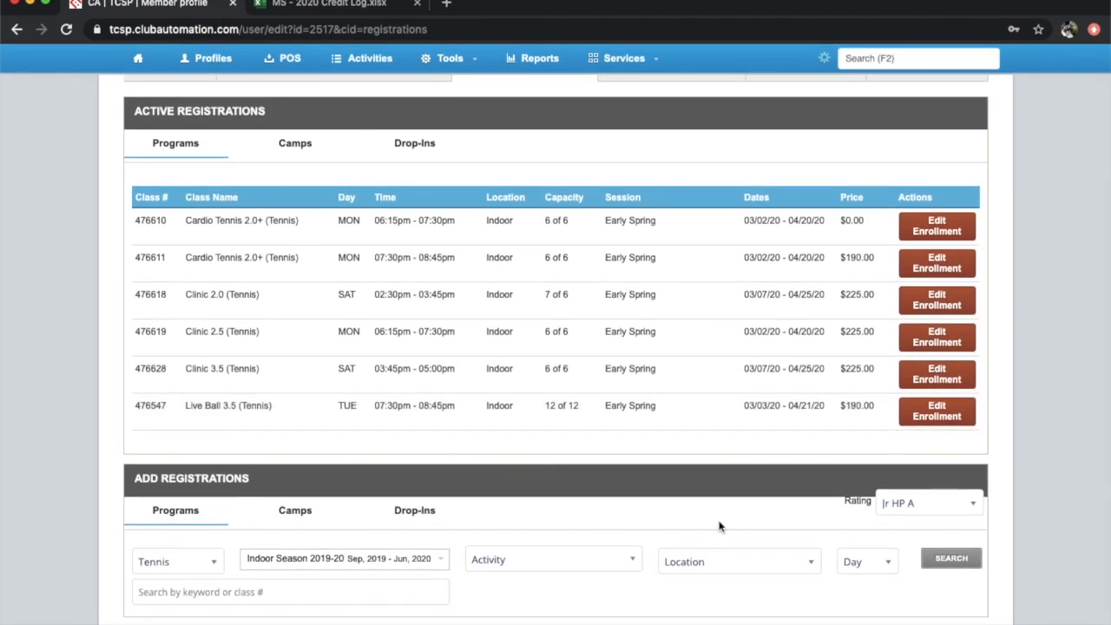
{"action": "scroll", "coordinate": [752, 504], "scroll_direction": "up", "scroll_amount": 3}
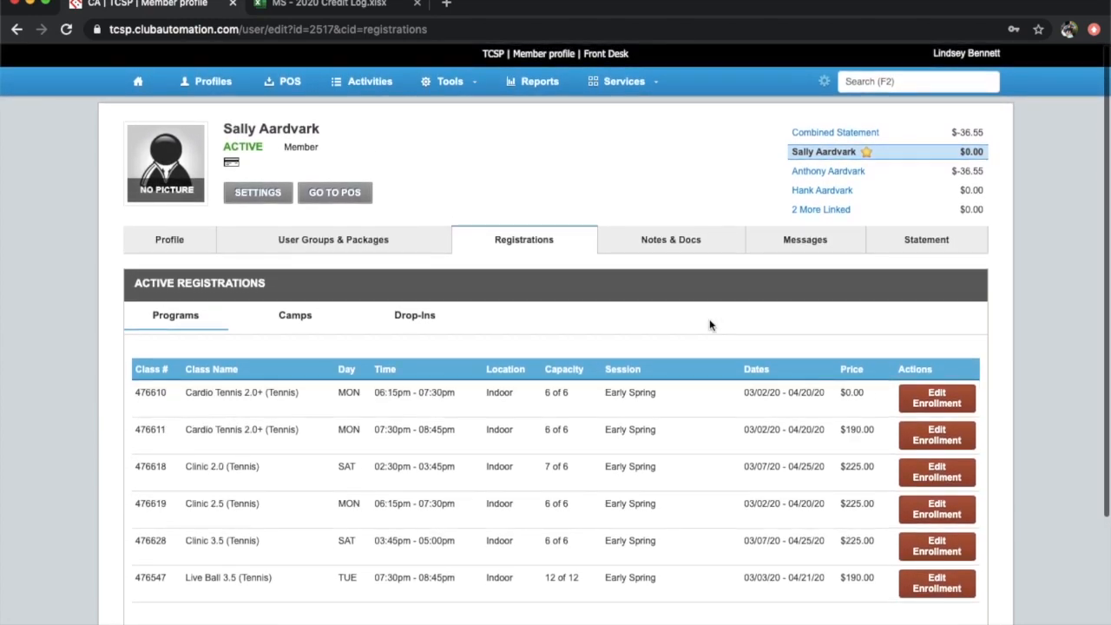
Browse the member's Notes & Docs, then the Messages list of emails sent to them
{"action": "left_click", "coordinate": [682, 249]}
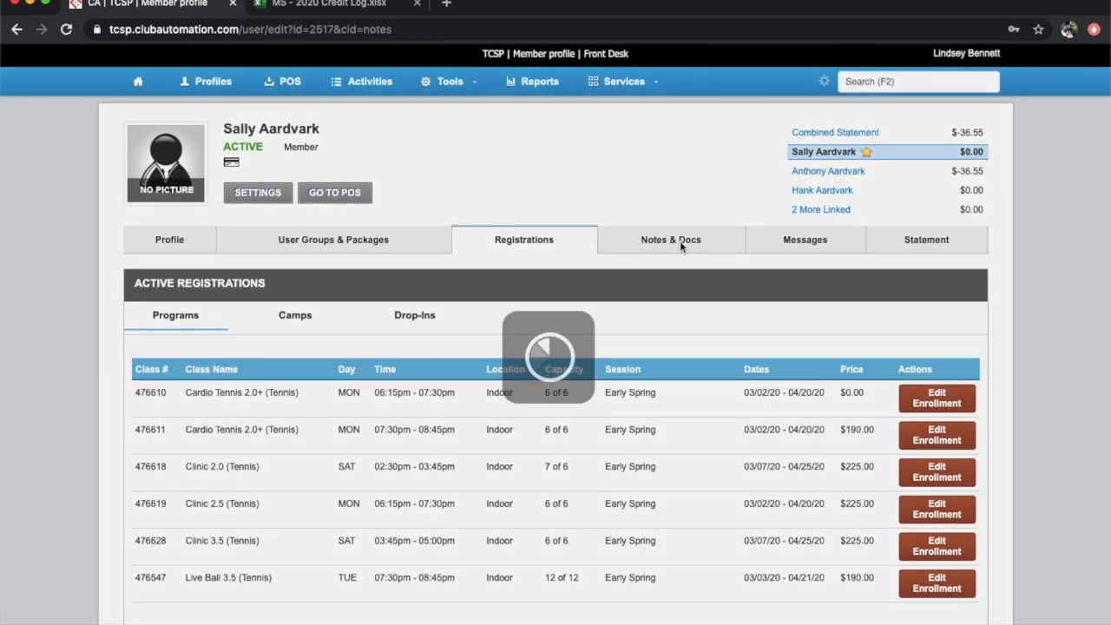
{"action": "scroll", "coordinate": [661, 328], "scroll_direction": "down", "scroll_amount": 6}
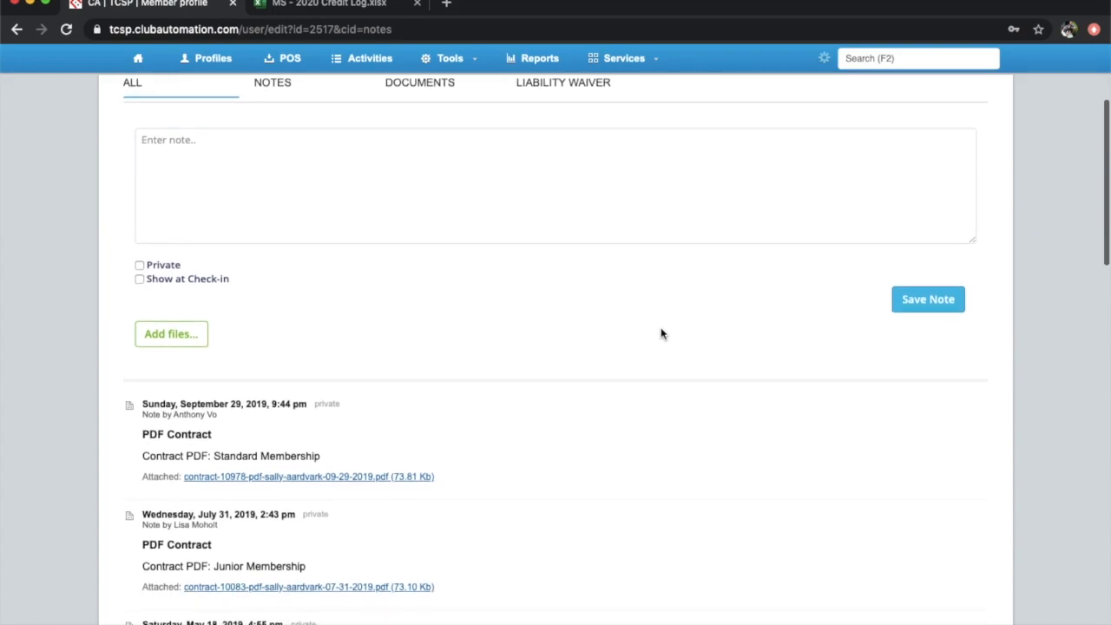
{"action": "scroll", "coordinate": [661, 330], "scroll_direction": "up", "scroll_amount": 7}
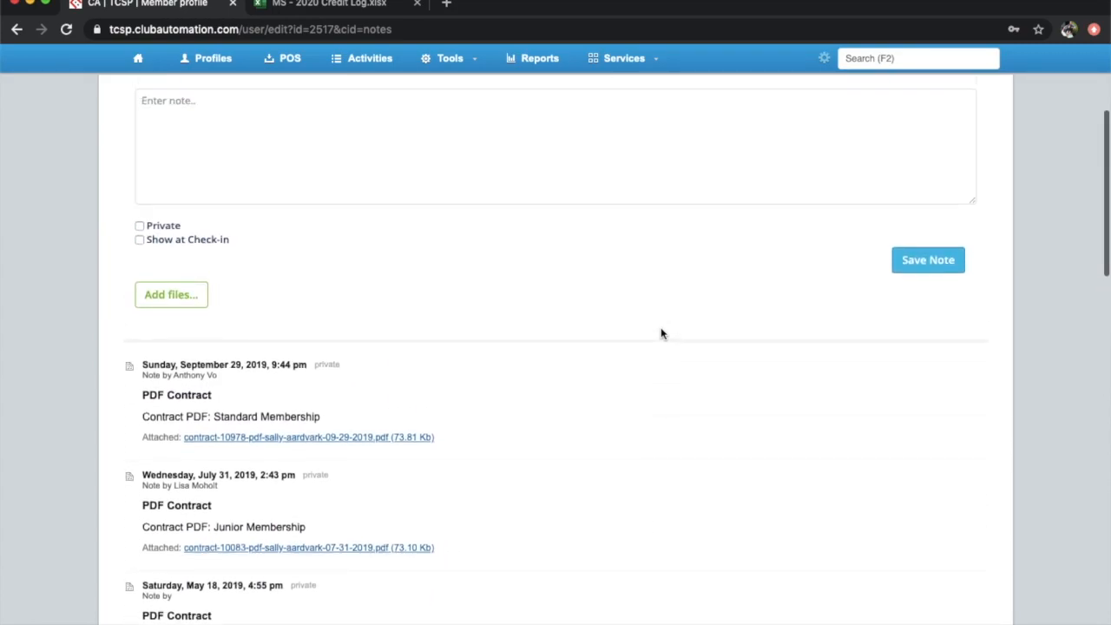
{"action": "left_click", "coordinate": [772, 242]}
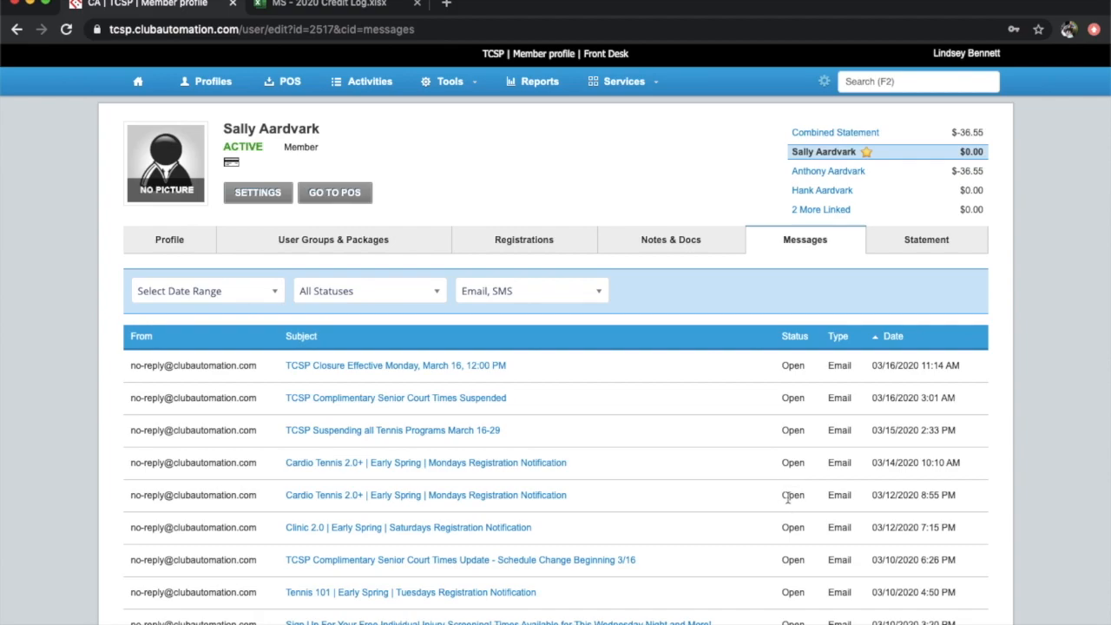
{"action": "scroll", "coordinate": [770, 534], "scroll_direction": "down", "scroll_amount": 5}
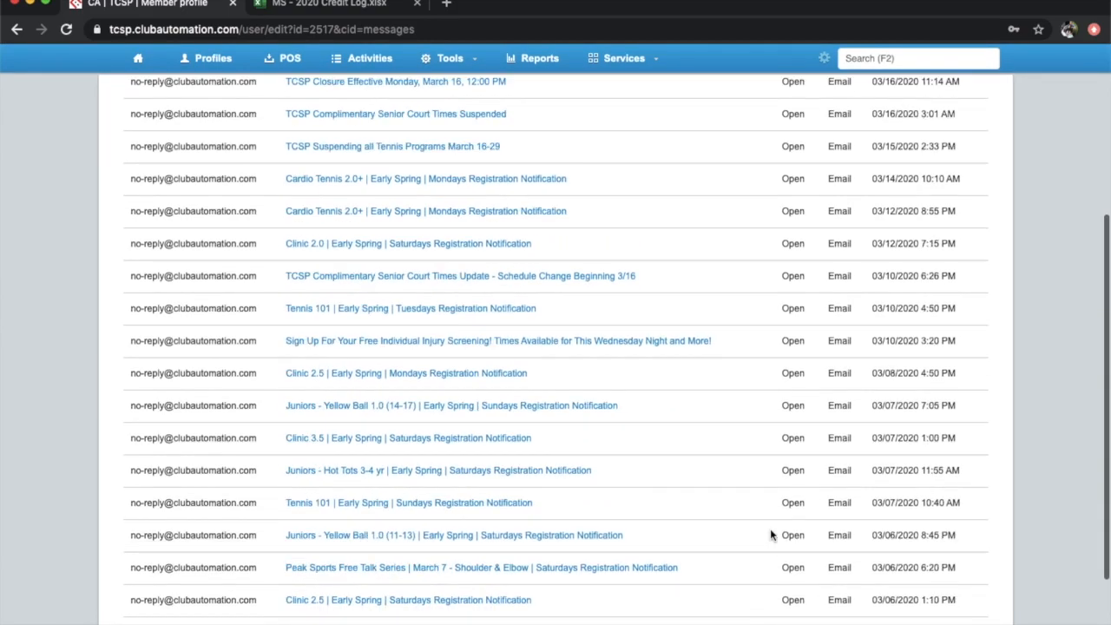
{"action": "scroll", "coordinate": [769, 534], "scroll_direction": "up", "scroll_amount": 5}
{"action": "scroll", "coordinate": [770, 535], "scroll_direction": "down", "scroll_amount": 1}
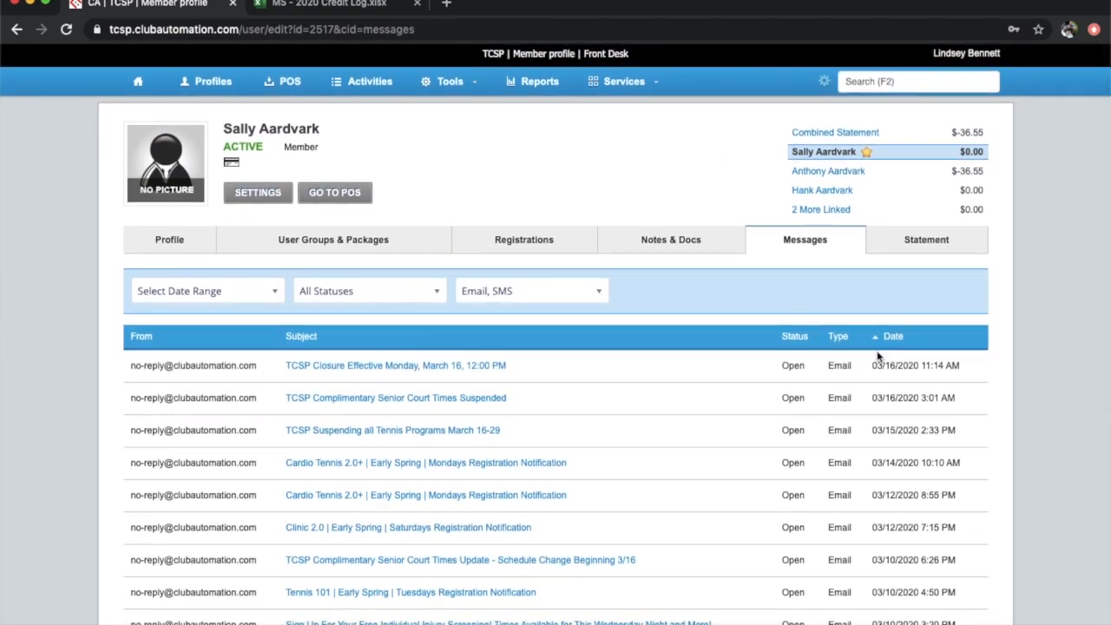
Show the member's account statement for February, 2020
{"action": "left_click", "coordinate": [922, 246]}
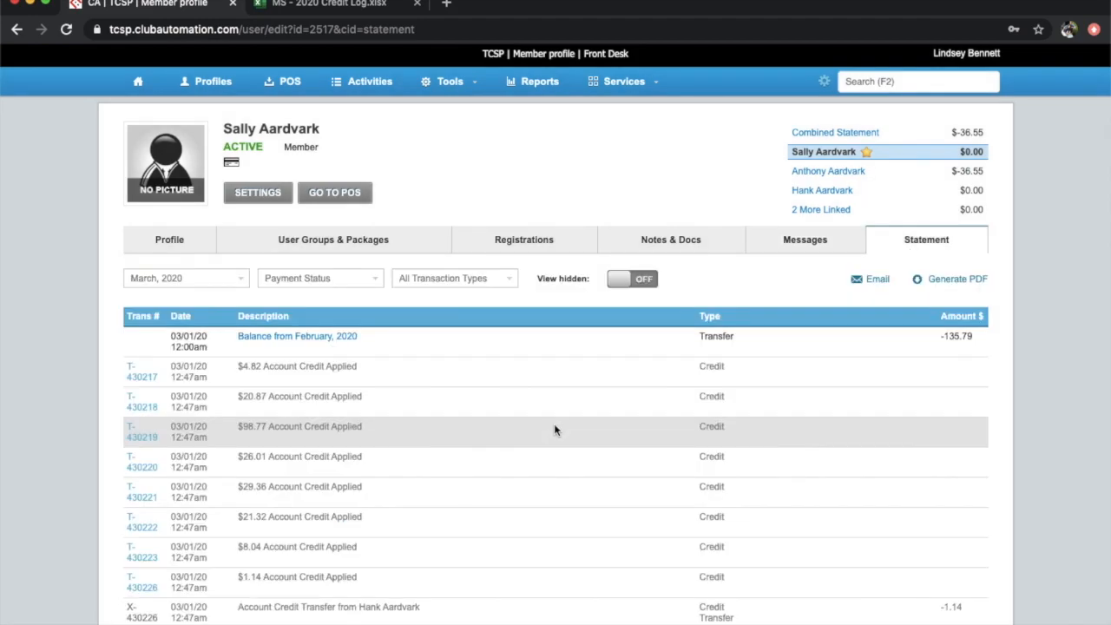
{"action": "scroll", "coordinate": [555, 426], "scroll_direction": "down", "scroll_amount": 1}
{"action": "left_click", "coordinate": [242, 227]}
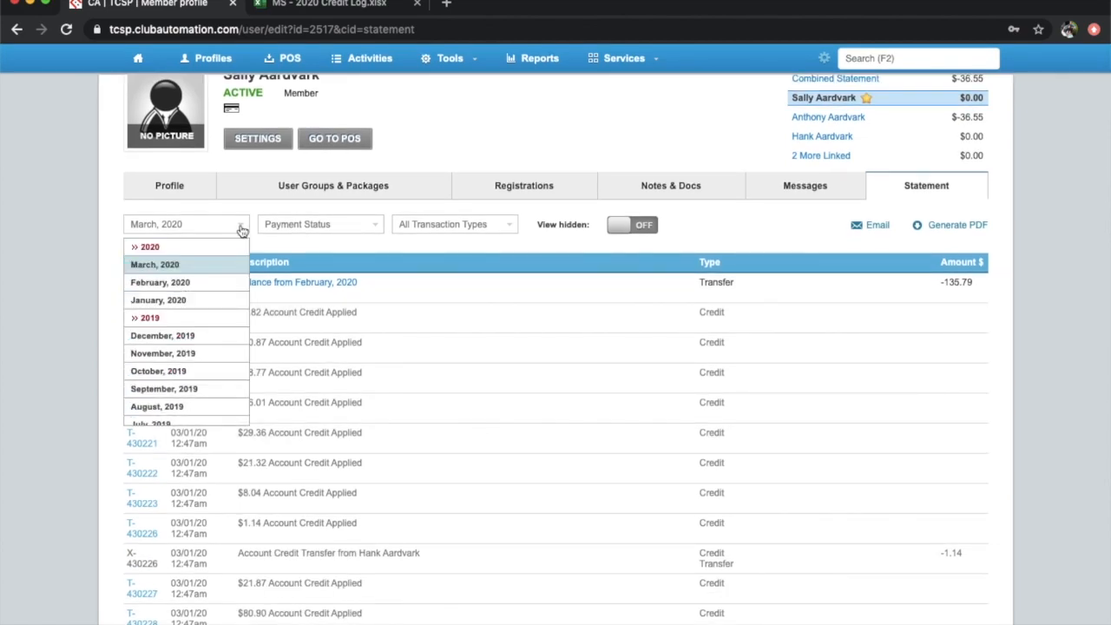
{"action": "left_click", "coordinate": [208, 286]}
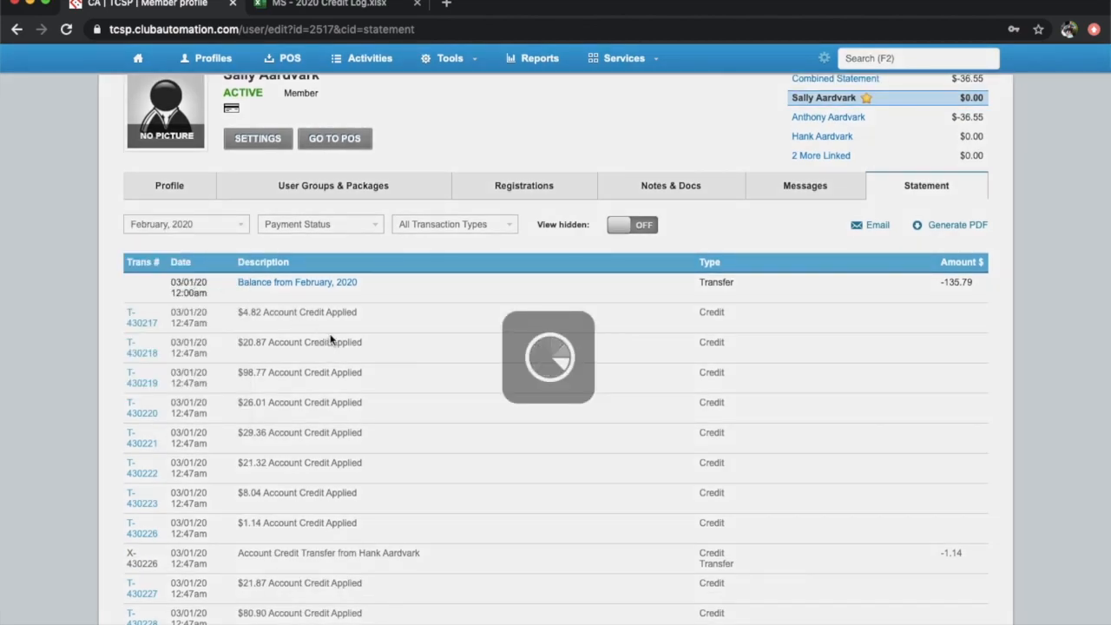
{"action": "scroll", "coordinate": [480, 466], "scroll_direction": "down", "scroll_amount": 10}
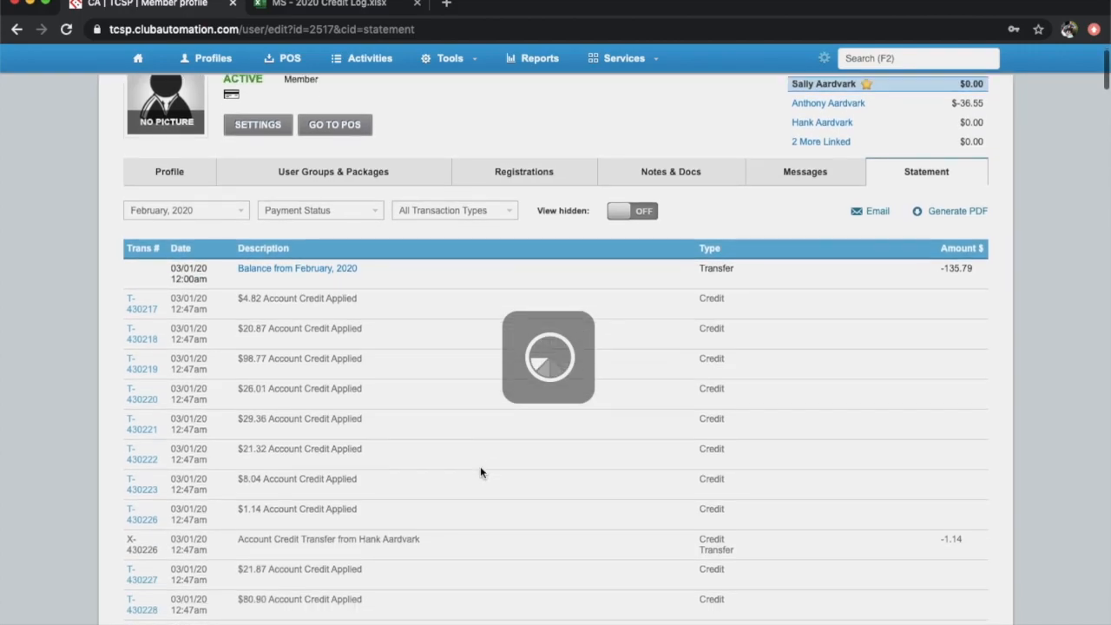
{"action": "scroll", "coordinate": [480, 466], "scroll_direction": "down", "scroll_amount": 5}
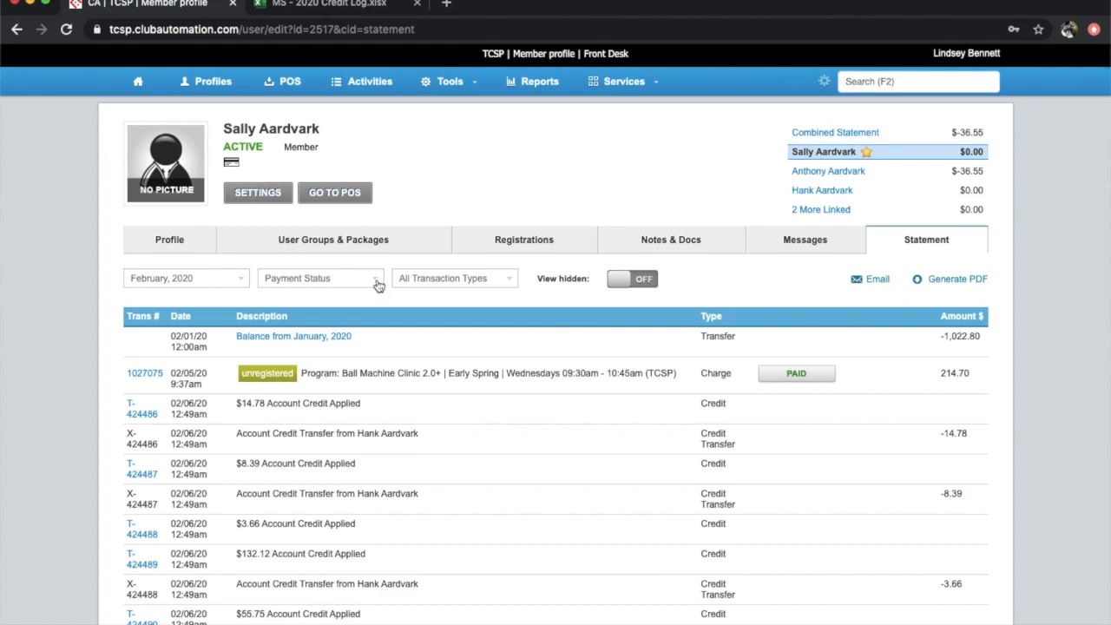
Filter the statement's Payment Status to Not Paid, then to Paid
{"action": "left_click", "coordinate": [377, 281]}
{"action": "left_click", "coordinate": [319, 336]}
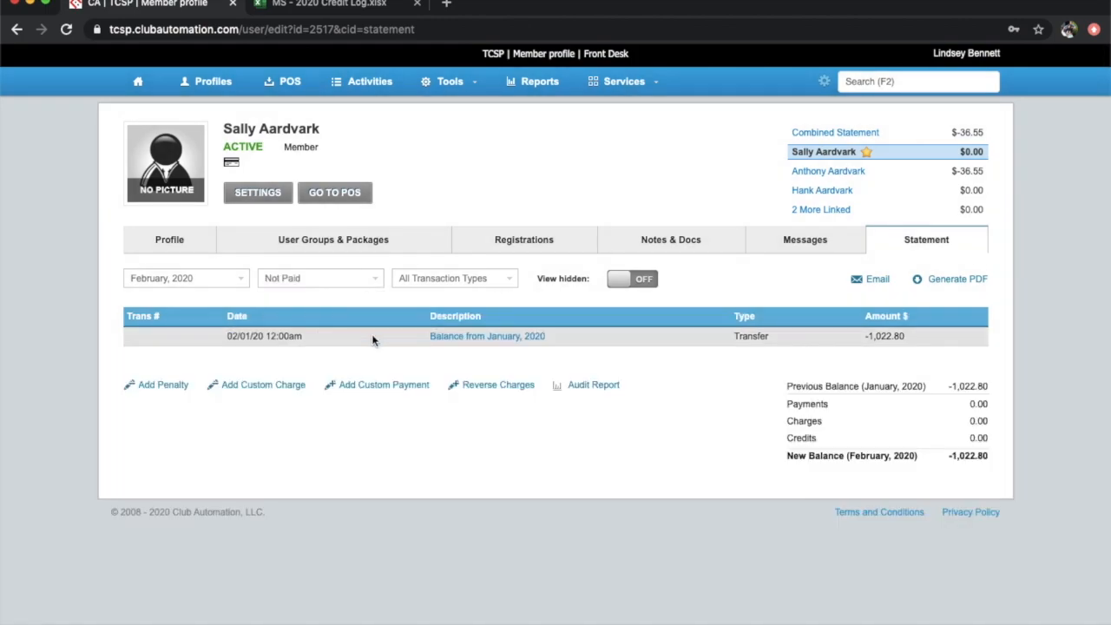
{"action": "left_click", "coordinate": [365, 282]}
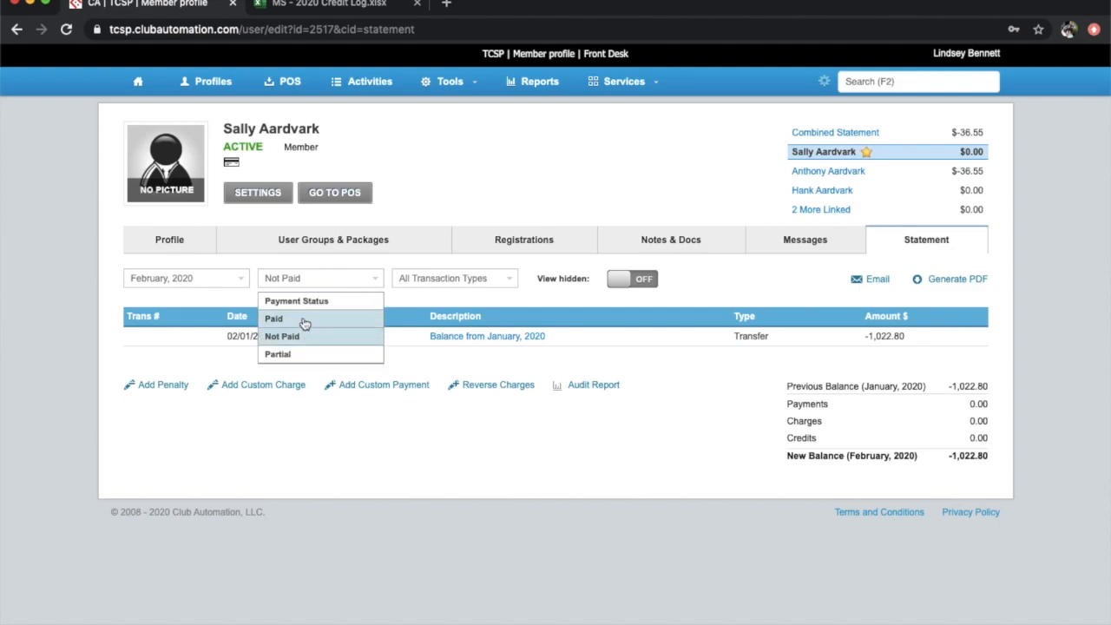
{"action": "left_click", "coordinate": [303, 318]}
{"action": "scroll", "coordinate": [376, 466], "scroll_direction": "down", "scroll_amount": 2}
{"action": "scroll", "coordinate": [375, 466], "scroll_direction": "up", "scroll_amount": 2}
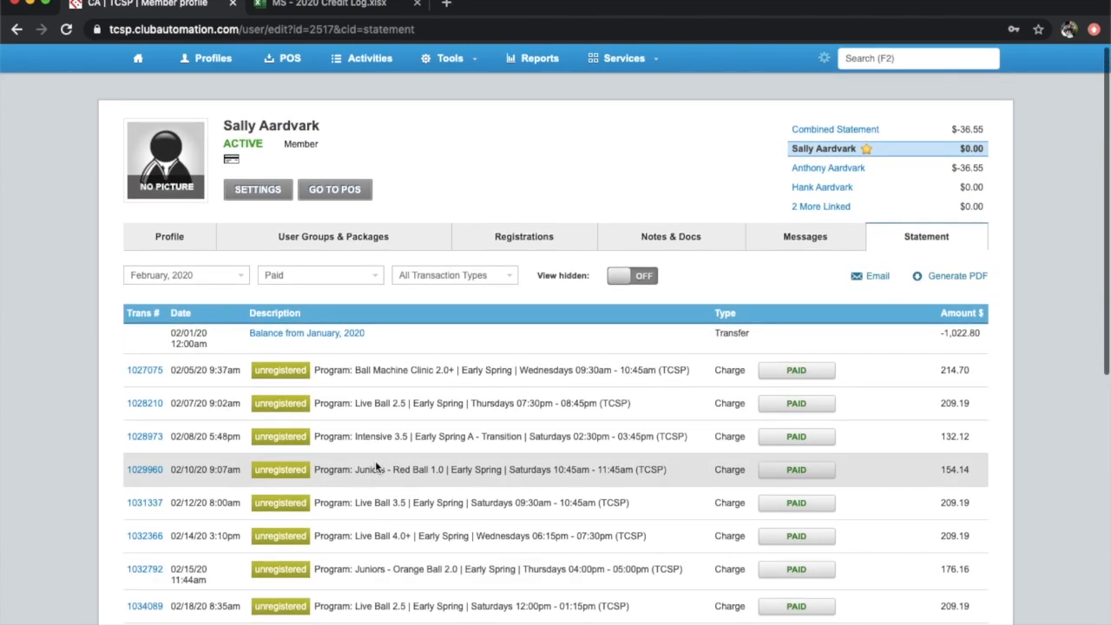
{"action": "left_click", "coordinate": [877, 276]}
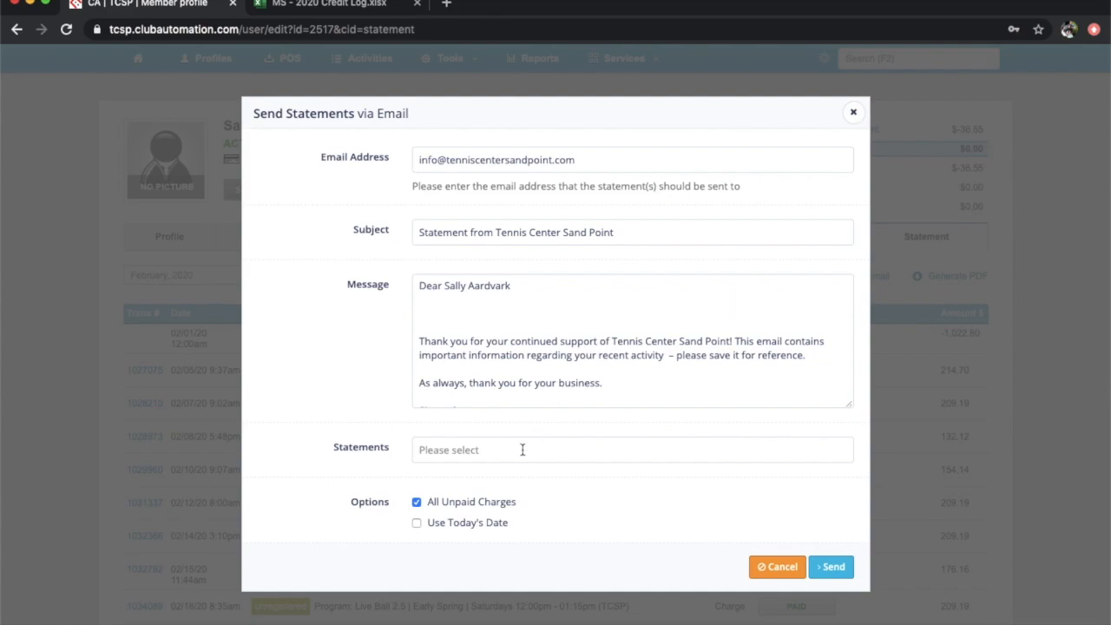
{"action": "left_click", "coordinate": [522, 450]}
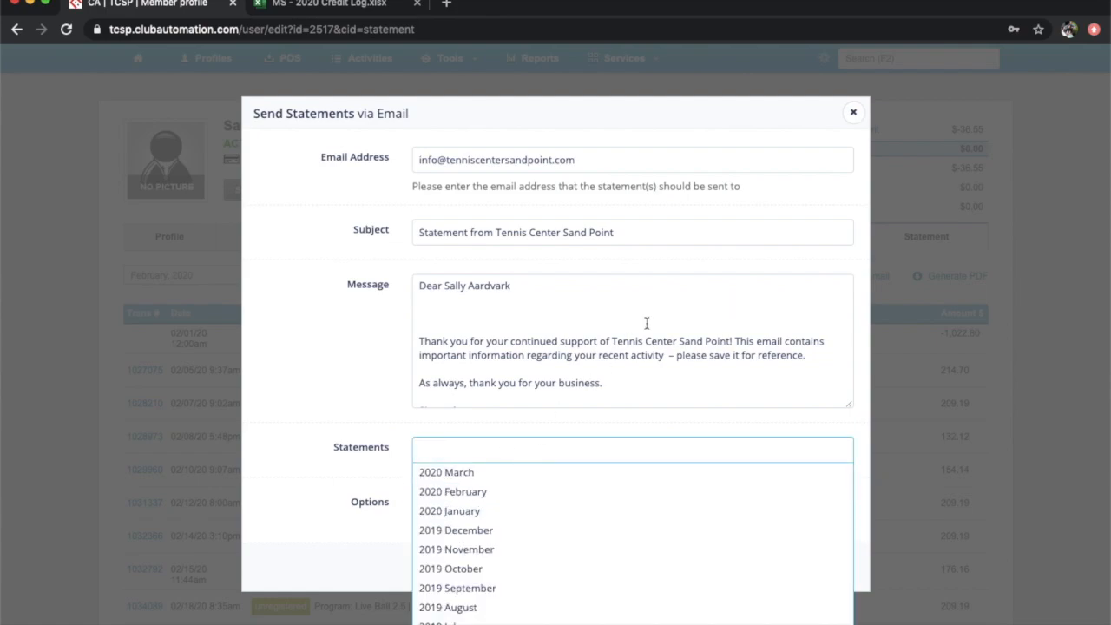
{"action": "left_click", "coordinate": [854, 111]}
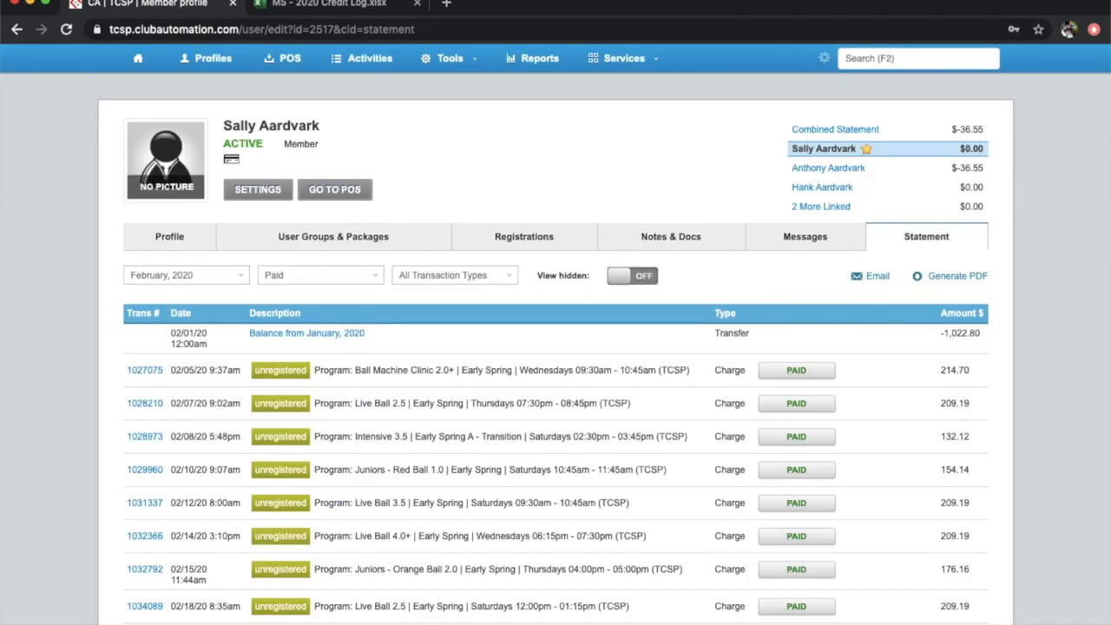